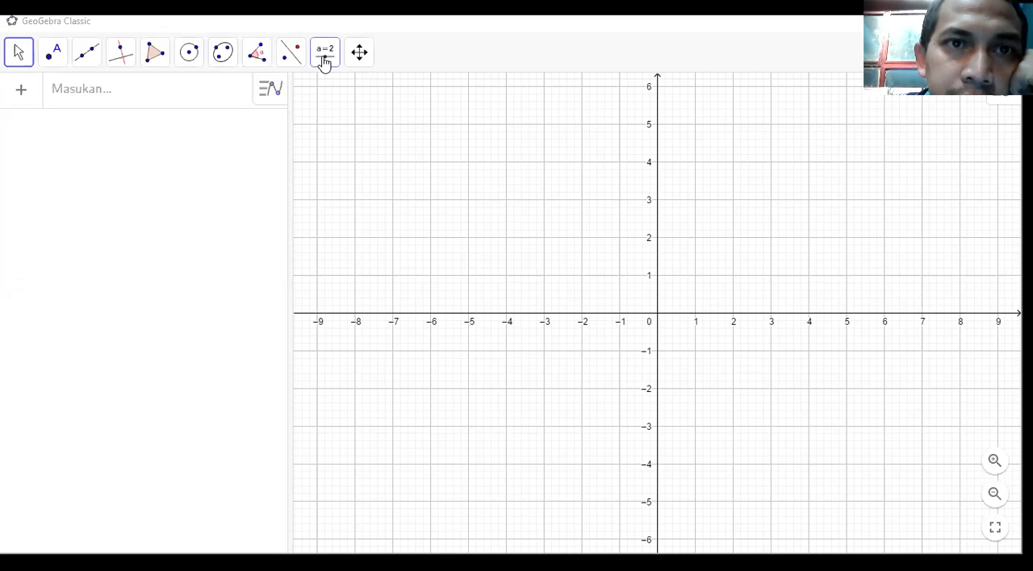
Start a text object in the upper-left quadrant of the graphics view and enter "Aplikasi Teknologi" as its content.
left_click(324, 68)
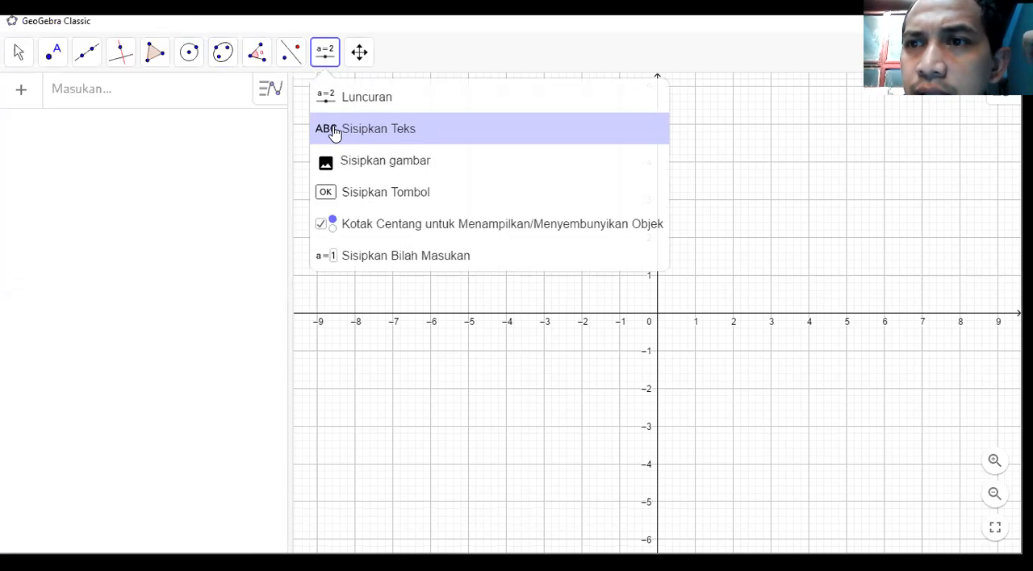
left_click(376, 139)
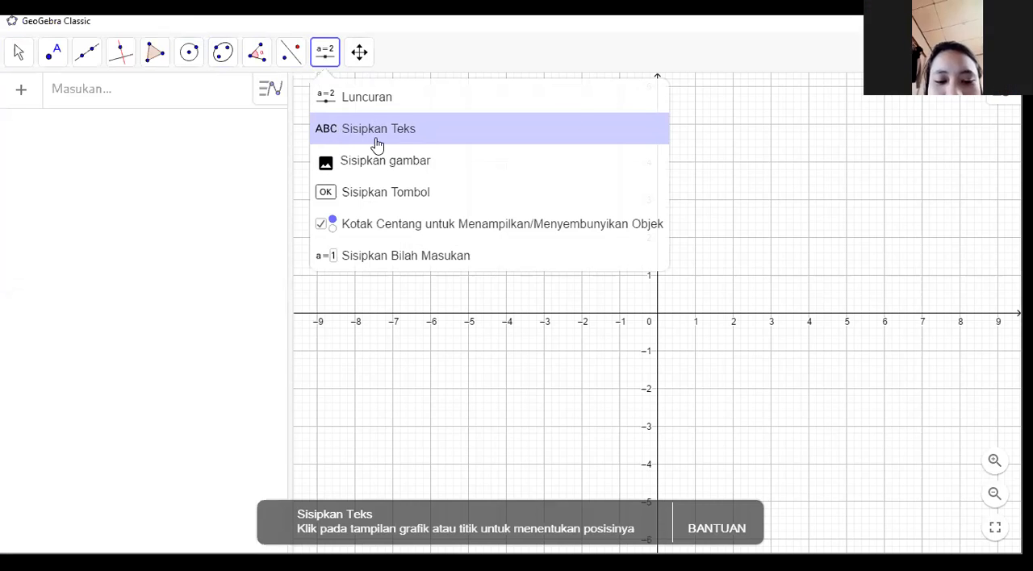
left_click(379, 134)
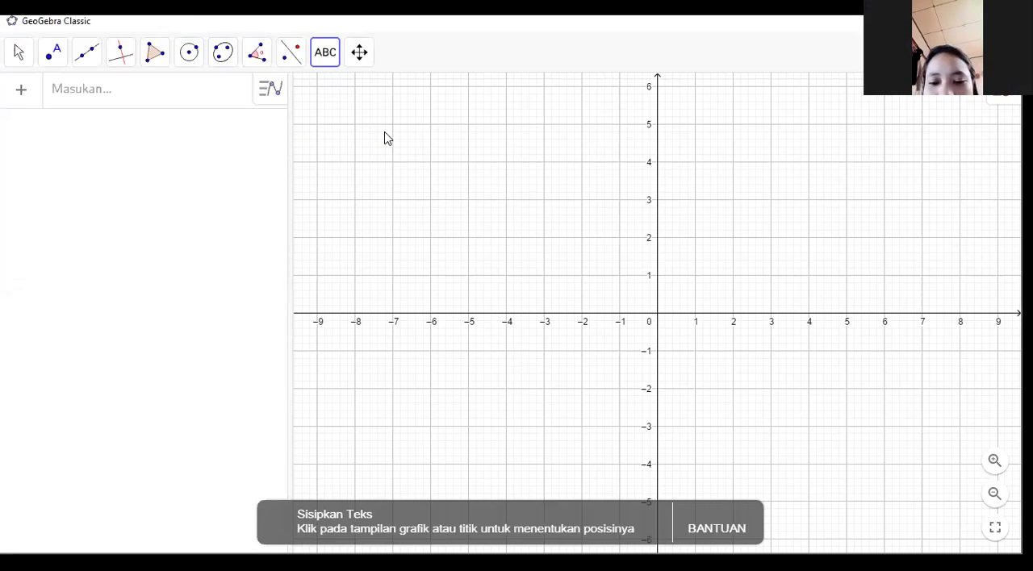
left_click(326, 55)
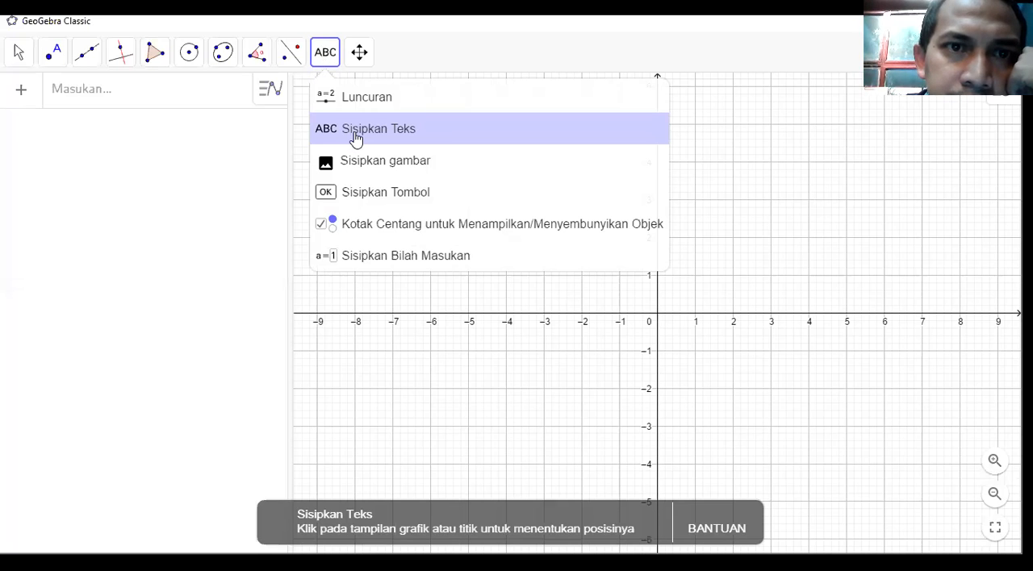
left_click(356, 138)
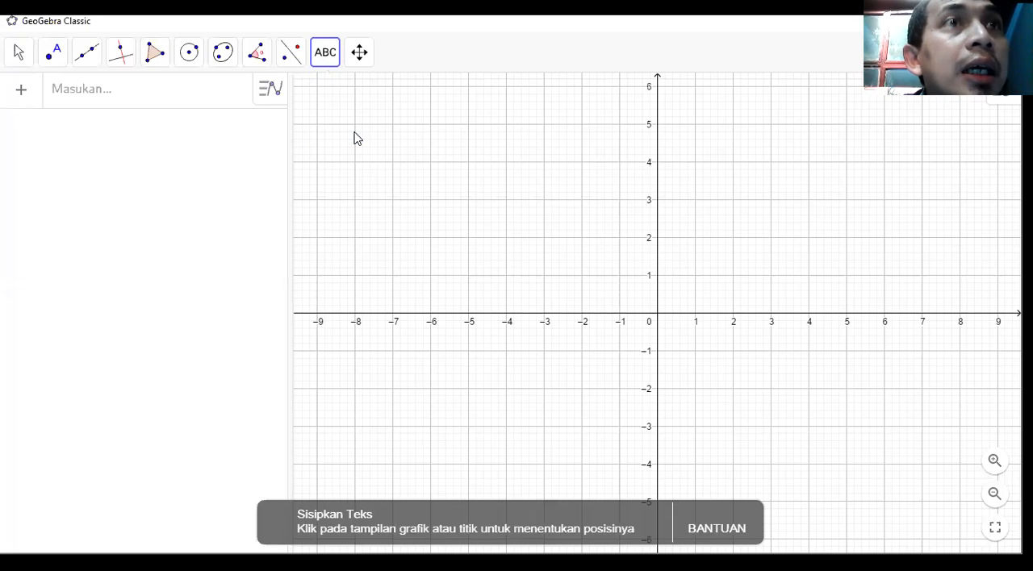
left_click(327, 73)
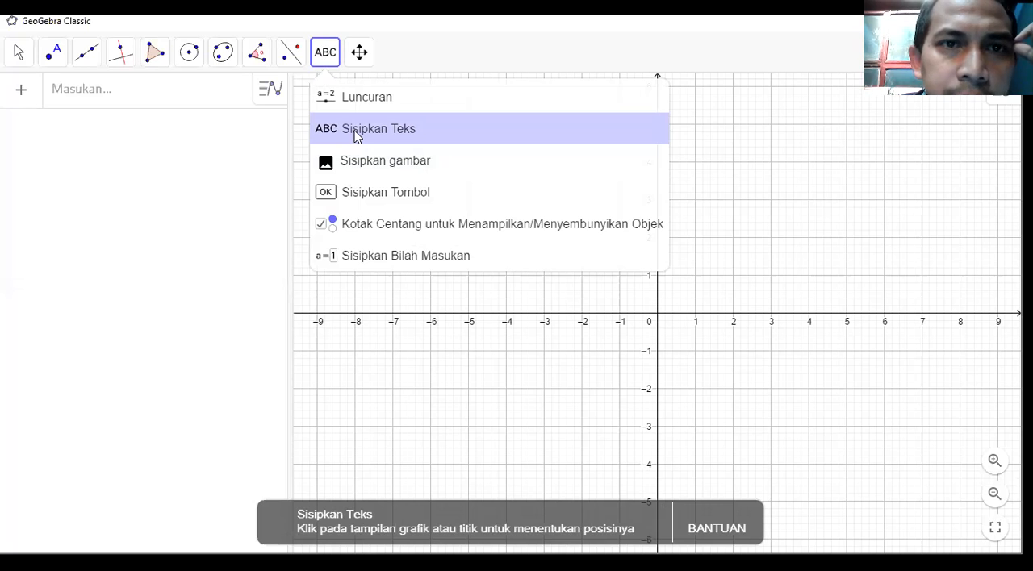
left_click(325, 67)
left_click(329, 71)
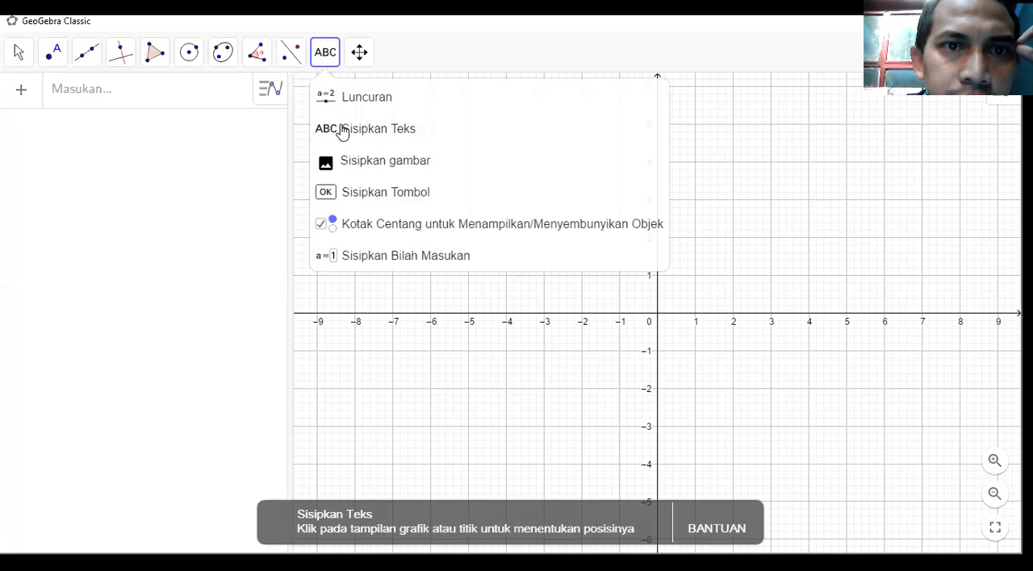
left_click(343, 130)
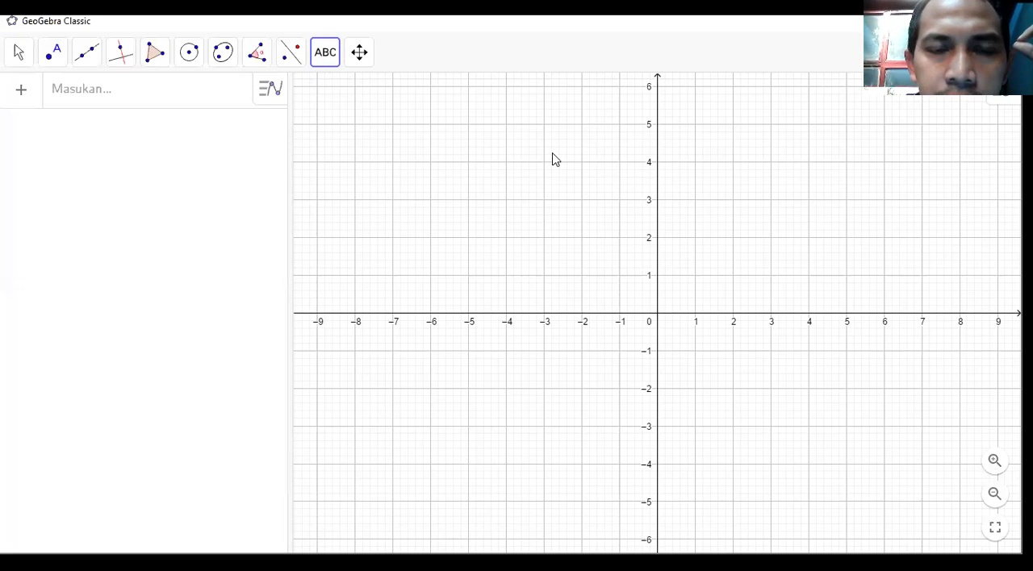
left_click(538, 253)
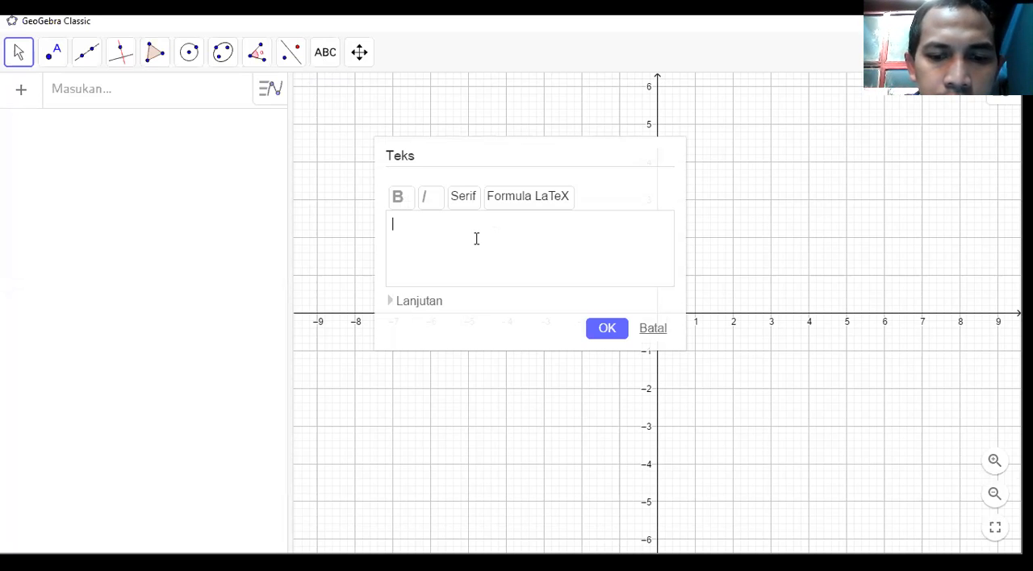
type("Aplikasi")
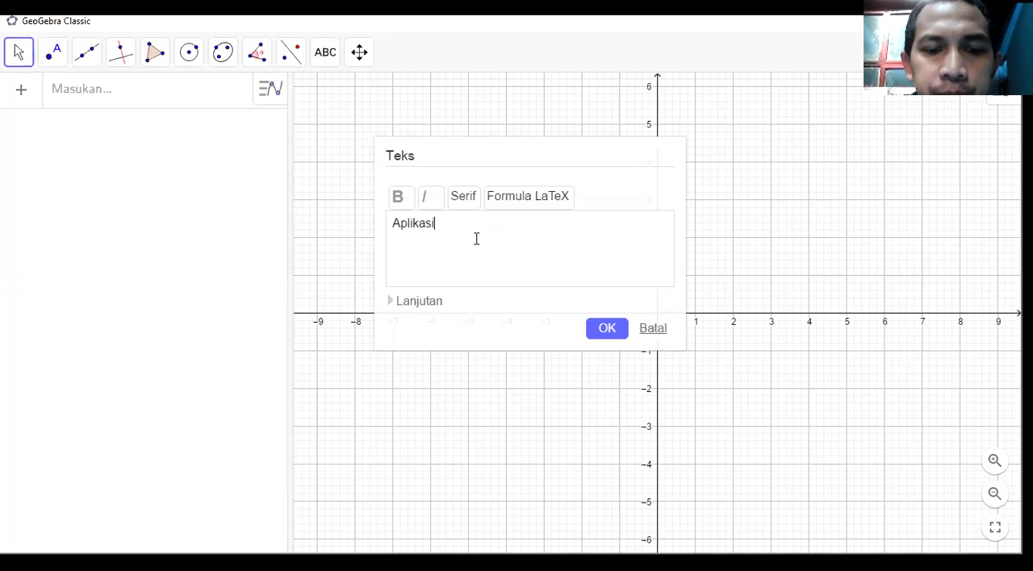
type(" Teknolo")
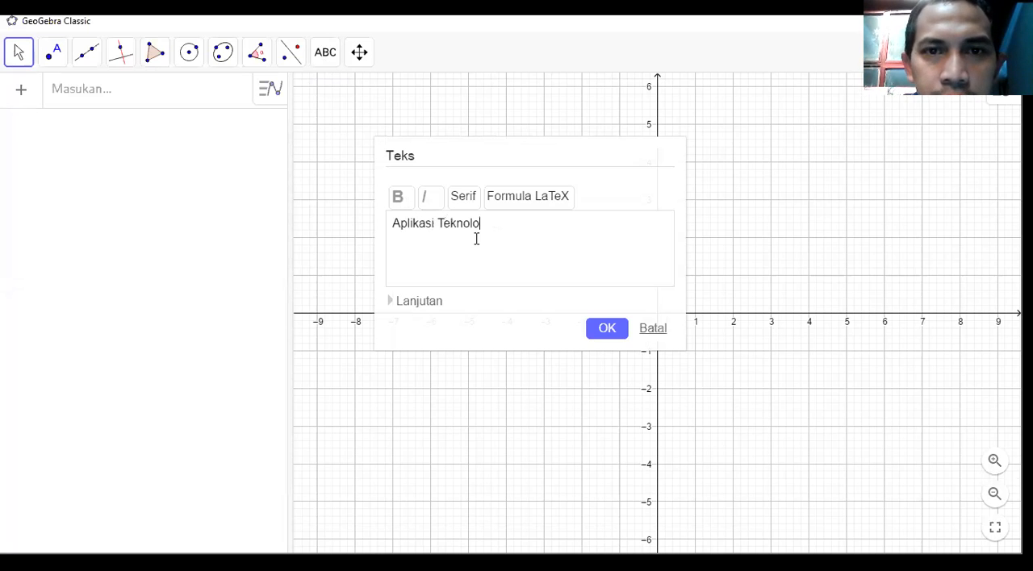
type("gi")
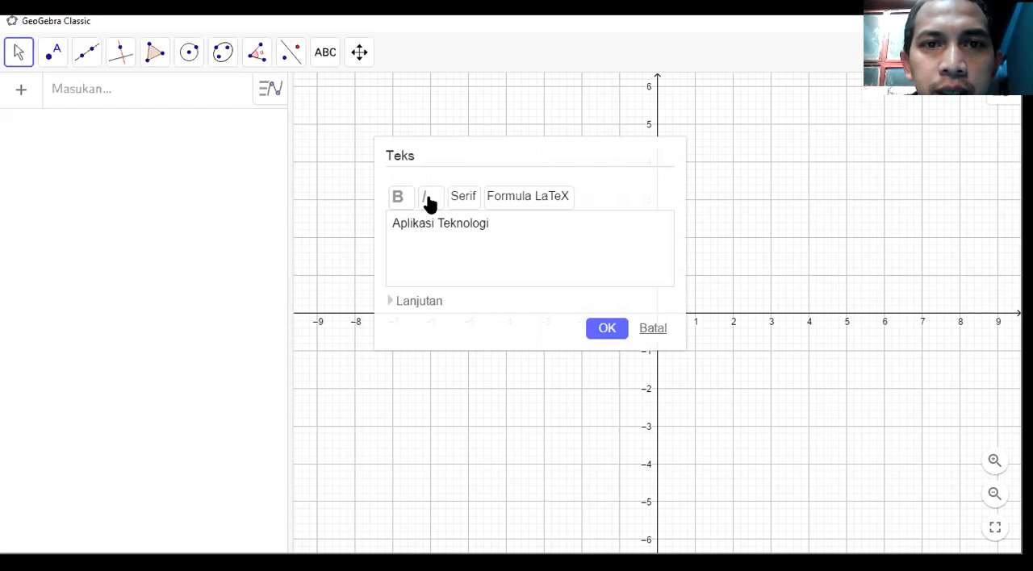
Try bold and italic on the text, check the formatting in the preview, and clear both styles.
left_click(428, 205)
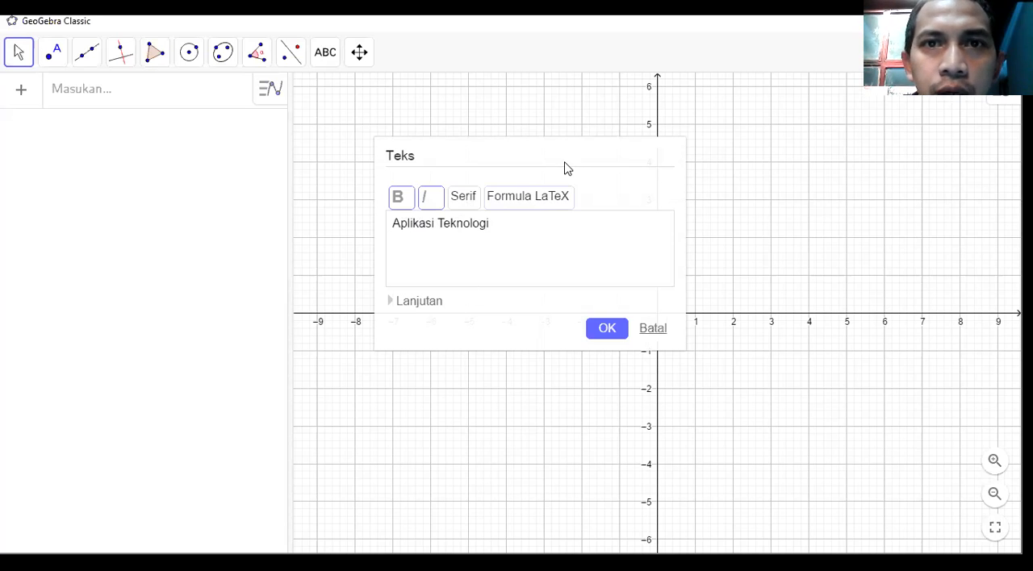
left_click_drag(557, 153, 548, 110)
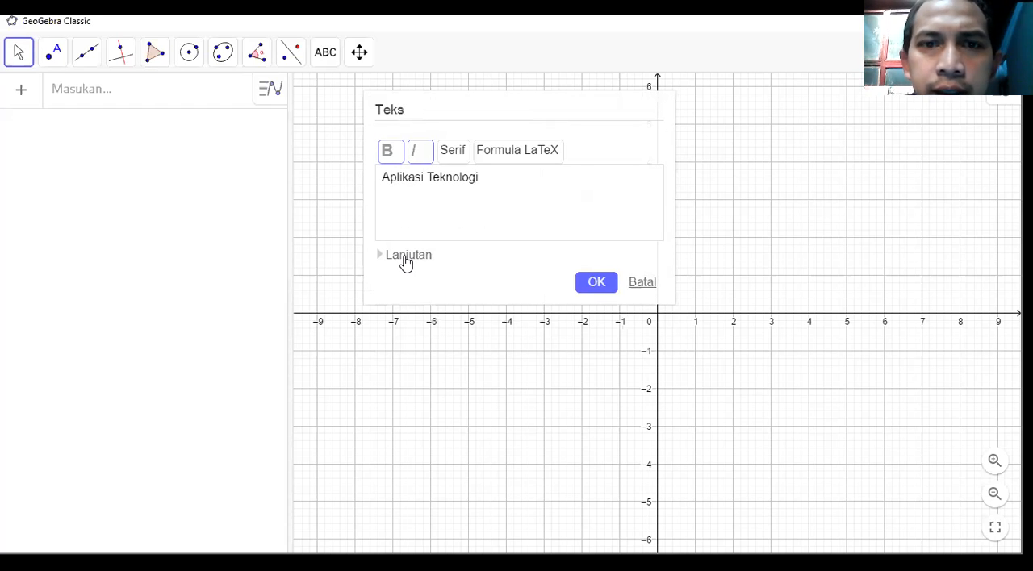
left_click(407, 256)
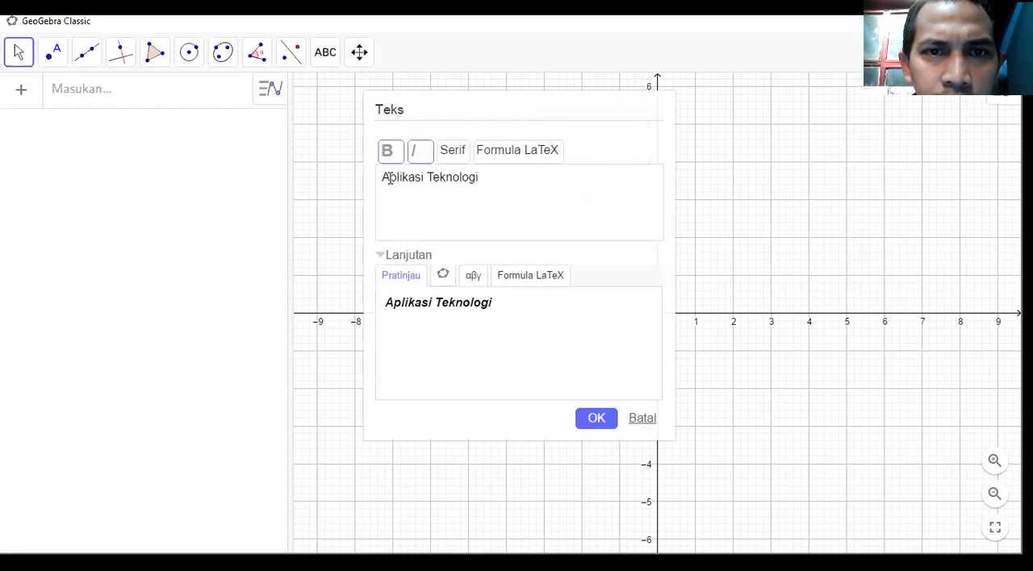
left_click(387, 153)
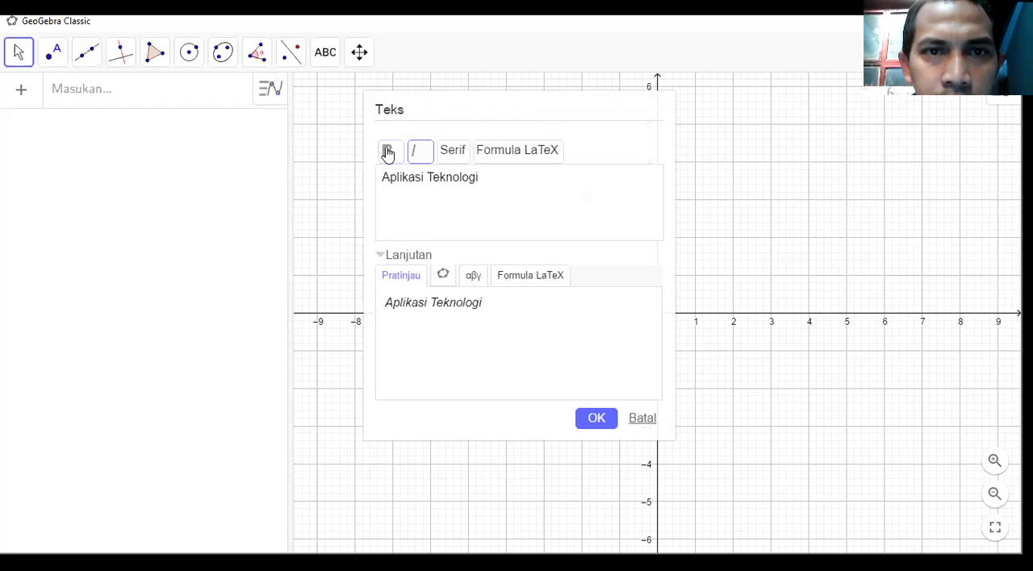
left_click(432, 156)
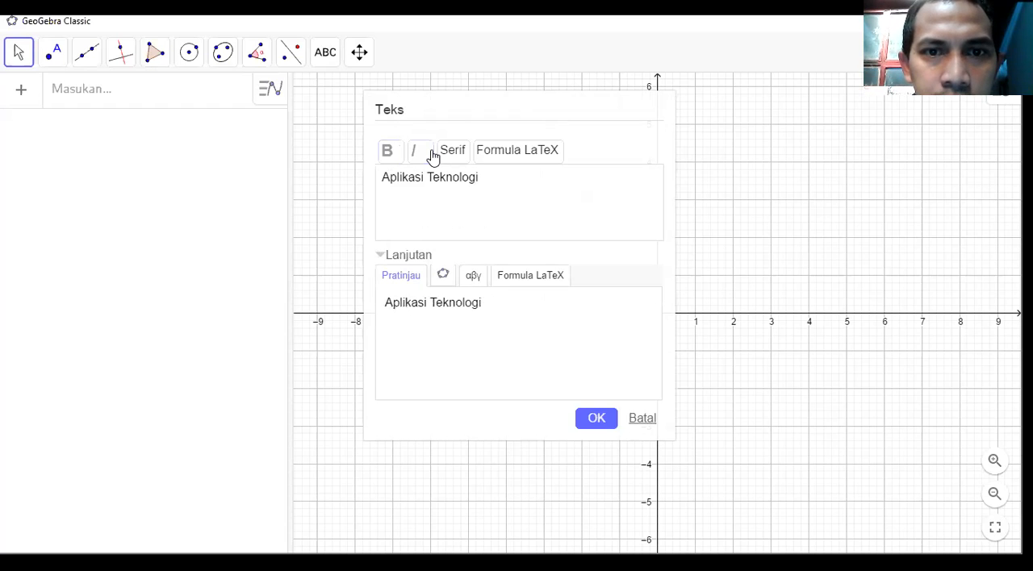
Set the text to bold serif, insert it, and reposition it to start at about x = -5, just above y = 4.
left_click(453, 154)
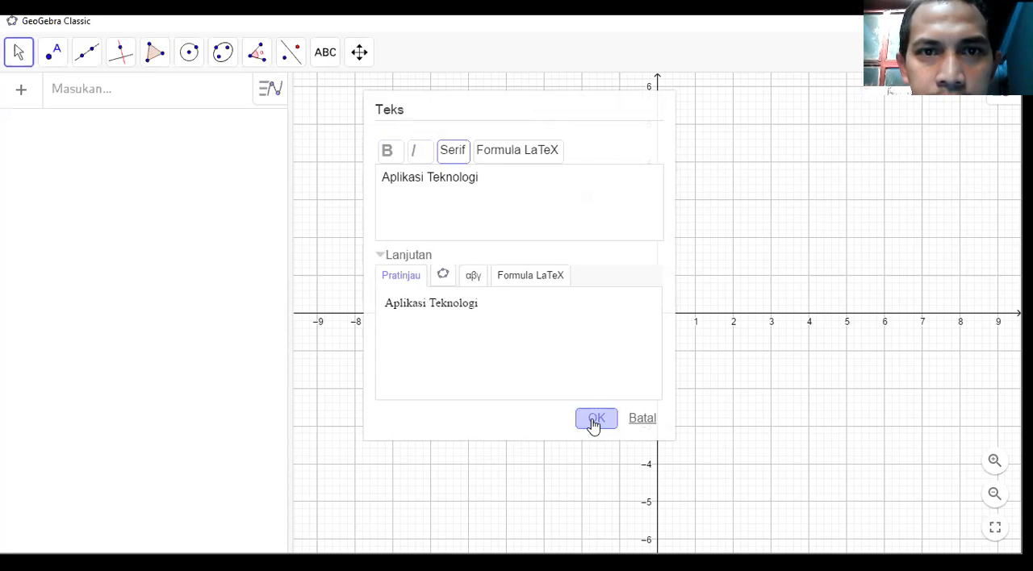
key("ctrl+b")
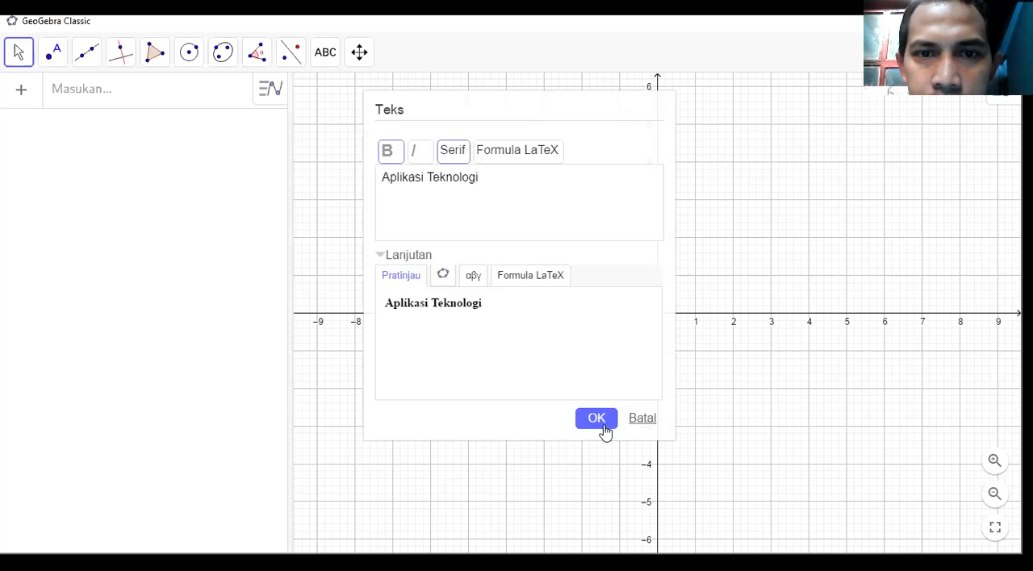
left_click(602, 424)
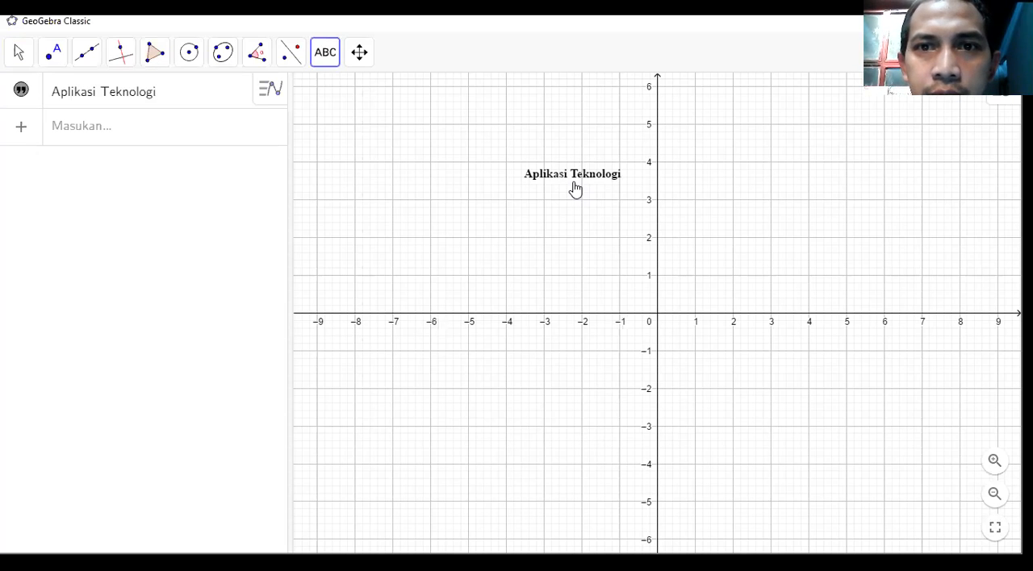
left_click_drag(546, 167, 522, 154)
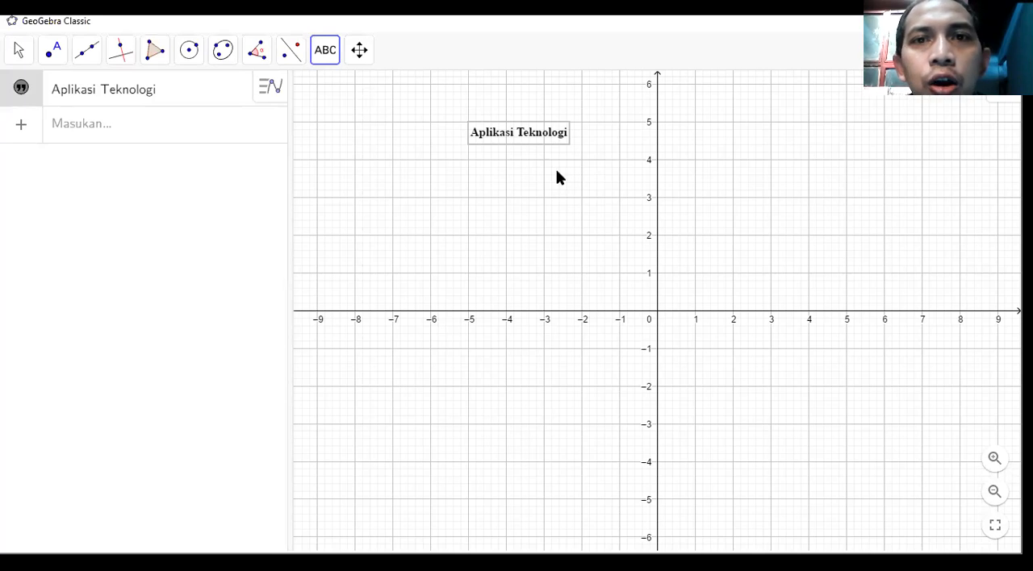
left_click_drag(521, 143, 517, 153)
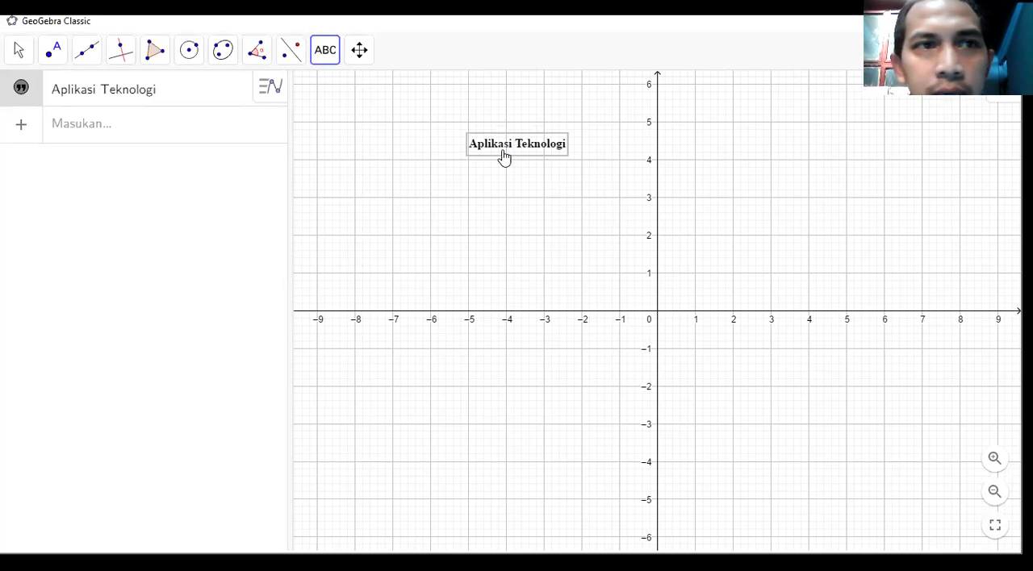
Select the "Aplikasi Teknologi" text in the graphics view and give it a blue background.
left_click(16, 57)
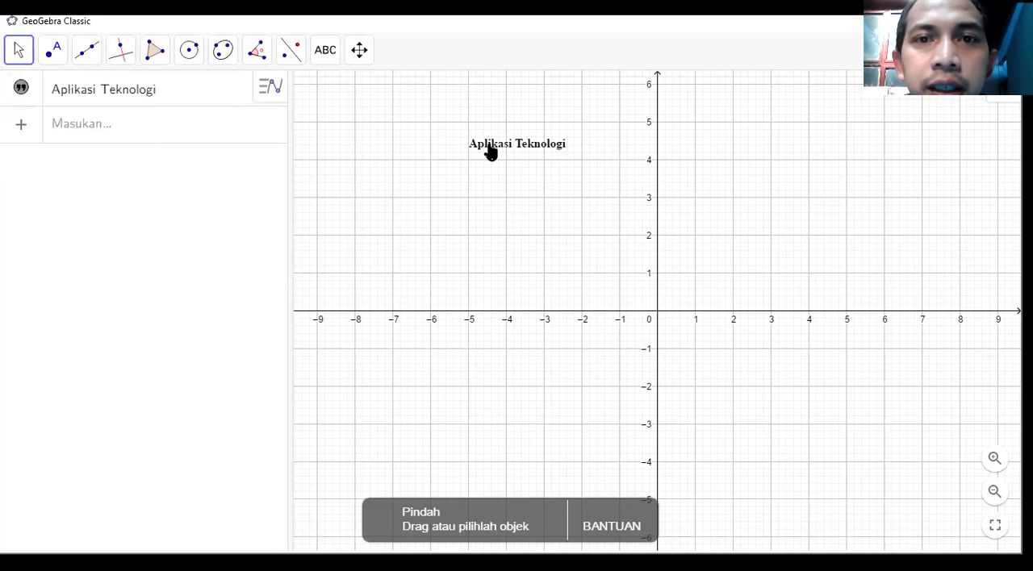
left_click(490, 152)
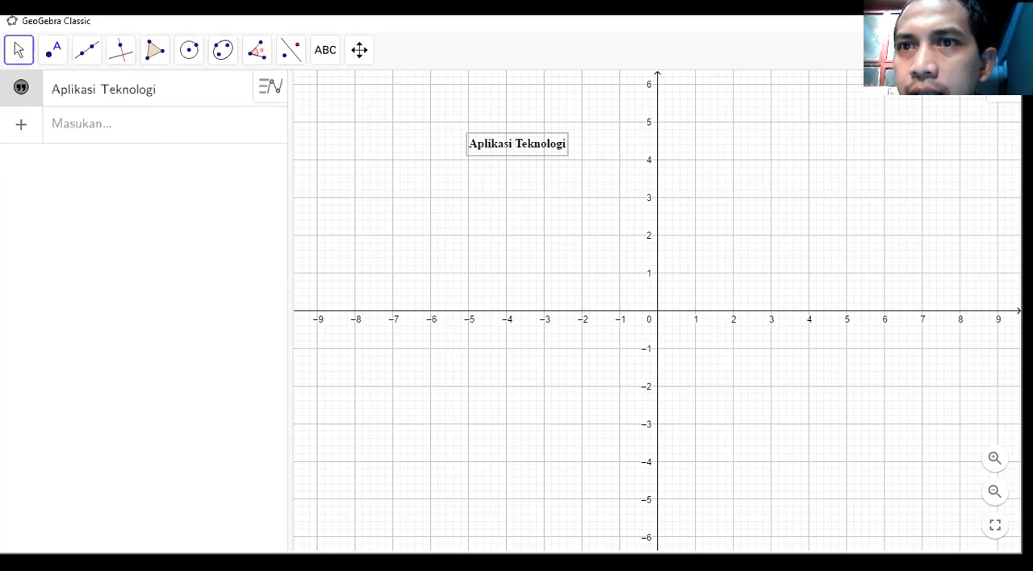
left_click(735, 88)
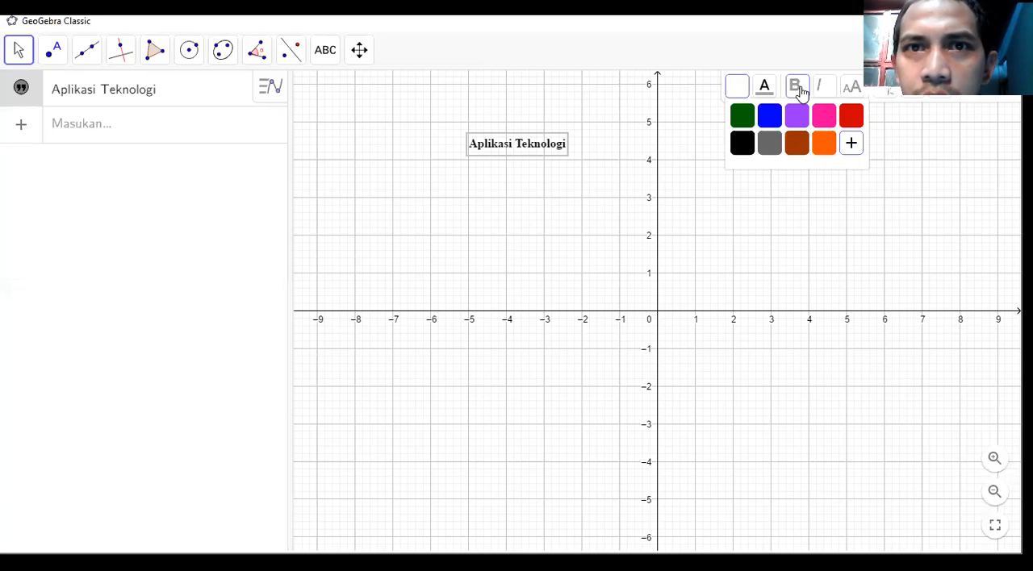
left_click(769, 116)
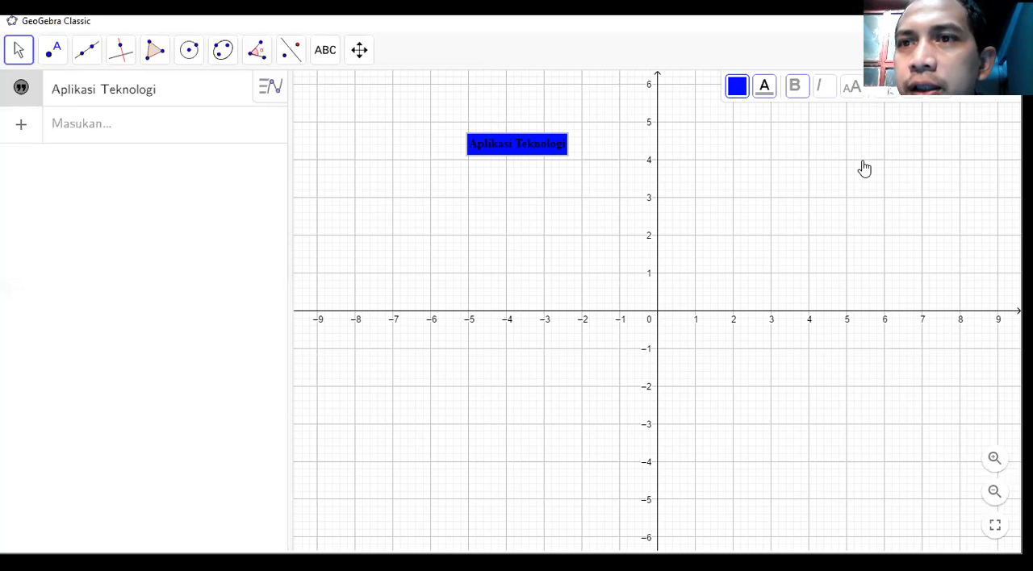
Enlarge the text to L (Besar) and move it across the y-axis, between about y = 4 and y = 5.
left_click(852, 86)
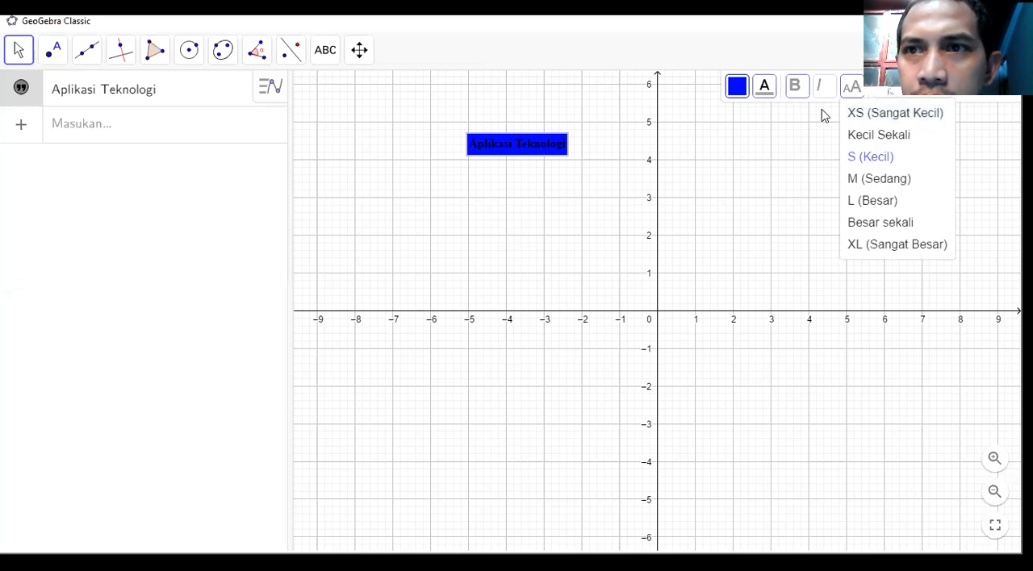
left_click(862, 204)
left_click_drag(568, 145, 654, 145)
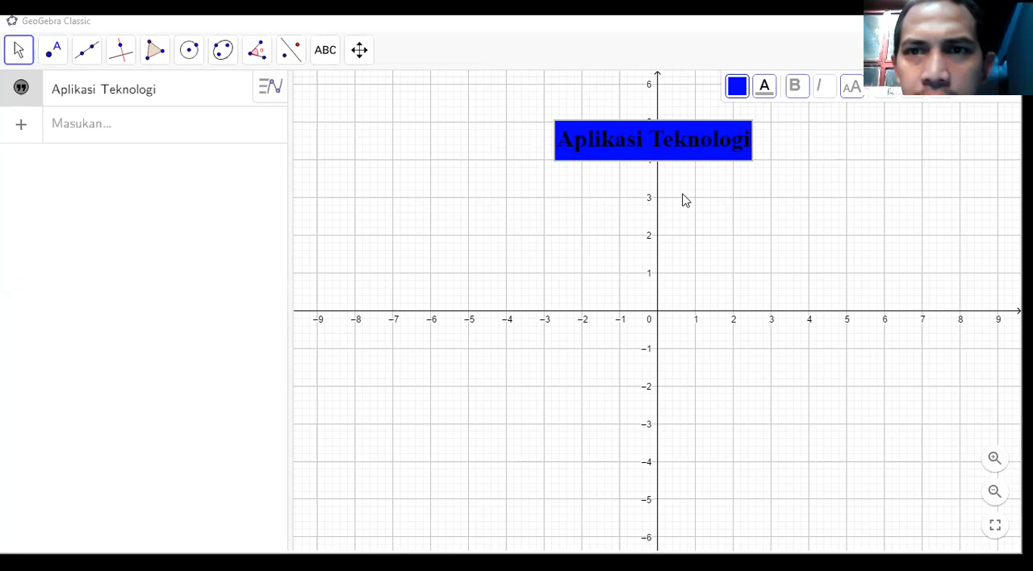
left_click_drag(557, 130, 408, 106)
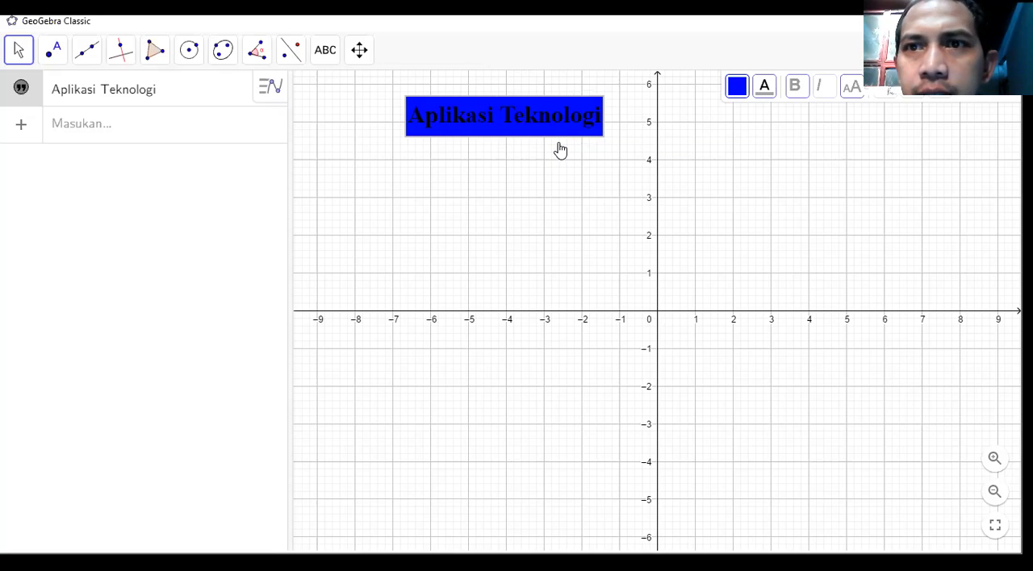
left_click_drag(554, 126, 682, 155)
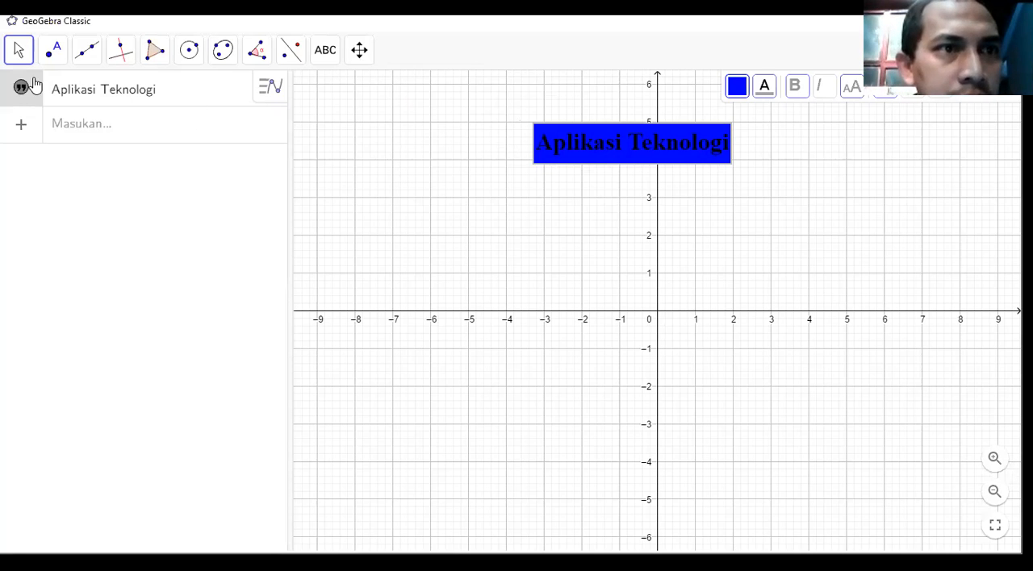
Pin the text to the screen and test it by panning the graphics view behind it.
left_click_drag(1010, 84, 893, 99)
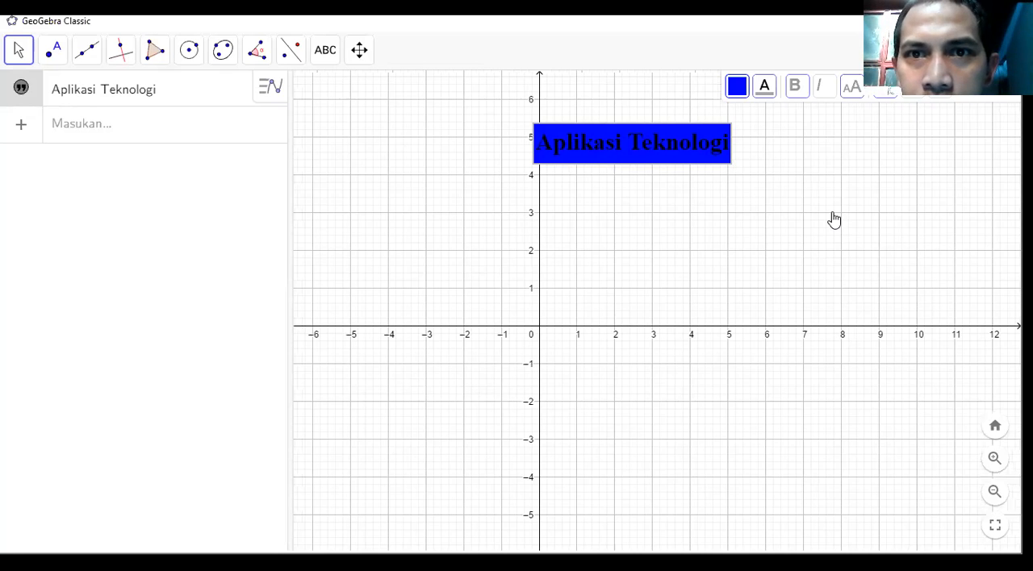
left_click_drag(689, 202, 769, 233)
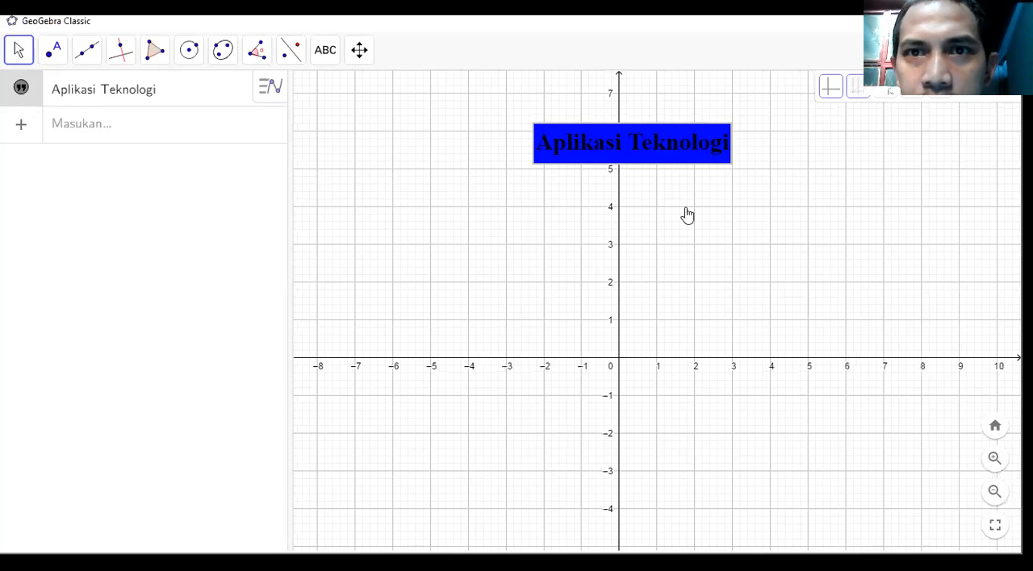
key("ctrl+z")
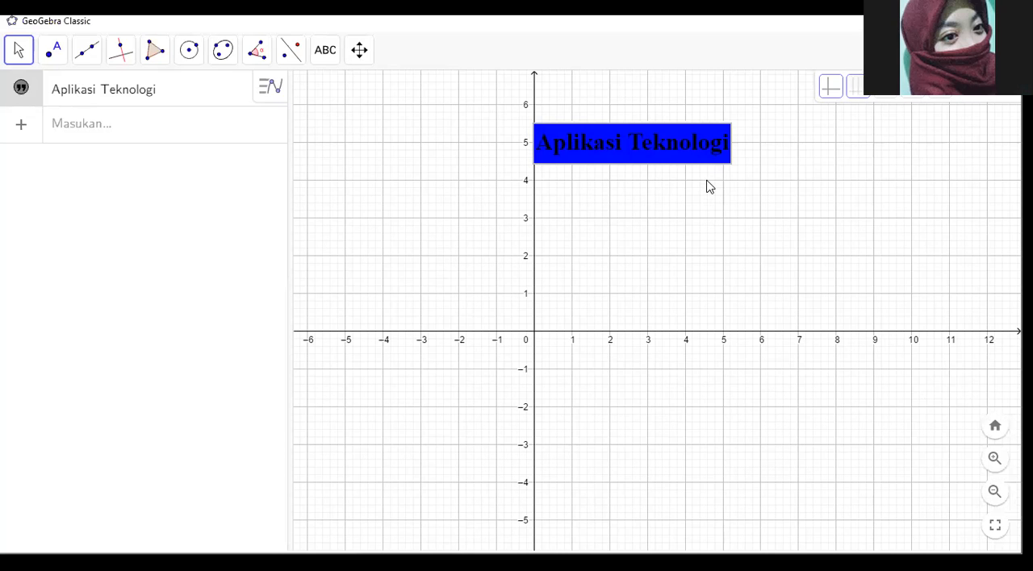
key("ctrl+z")
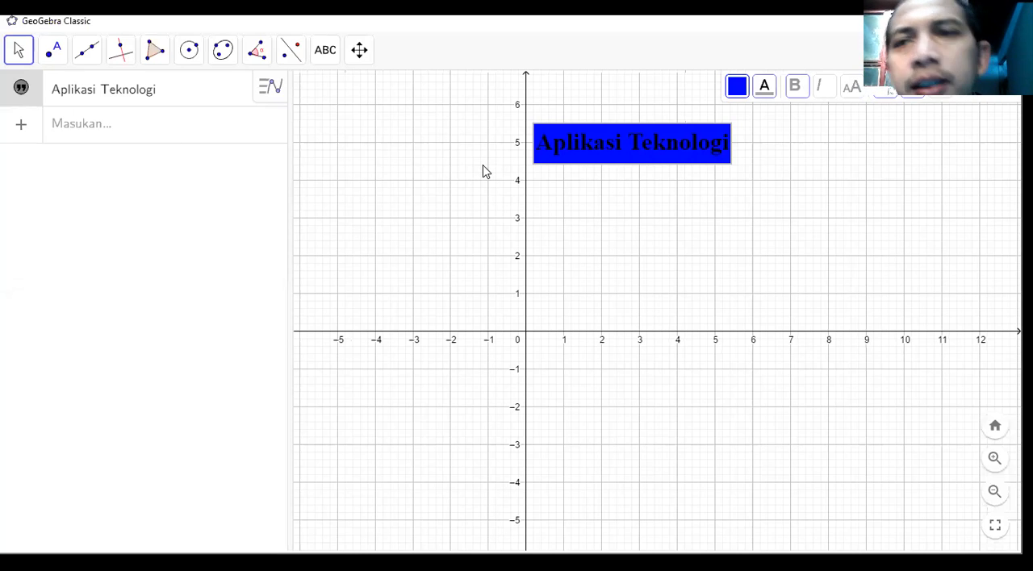
Delete the "Aplikasi Teknologi" text object from the graphics view.
right_click(582, 166)
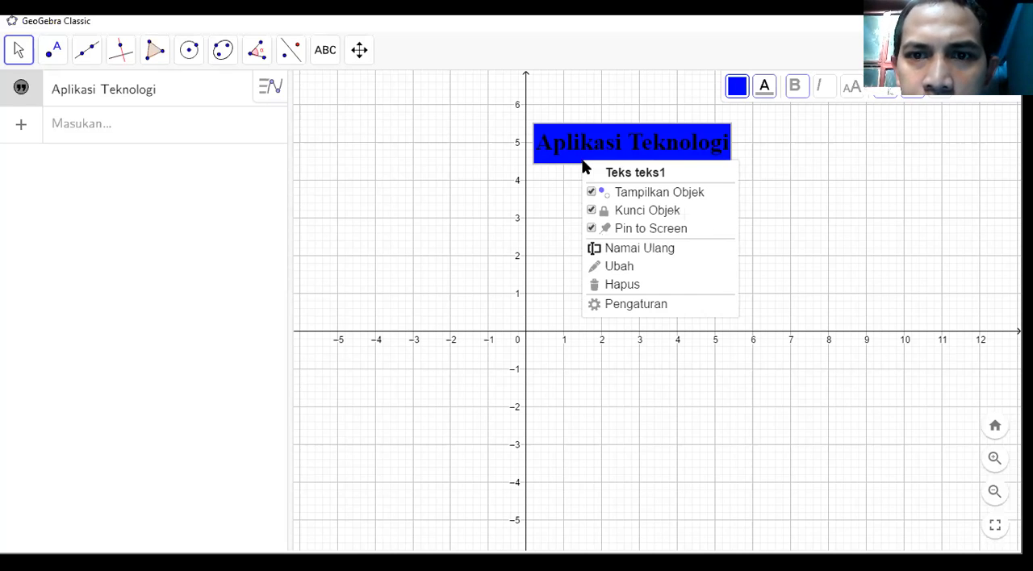
left_click(623, 289)
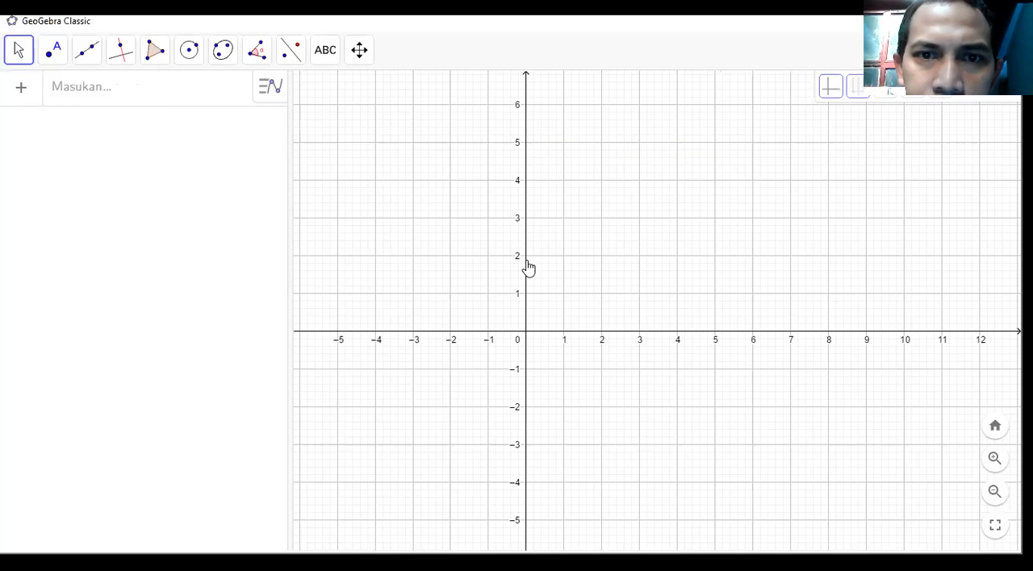
left_click_drag(528, 268, 599, 297)
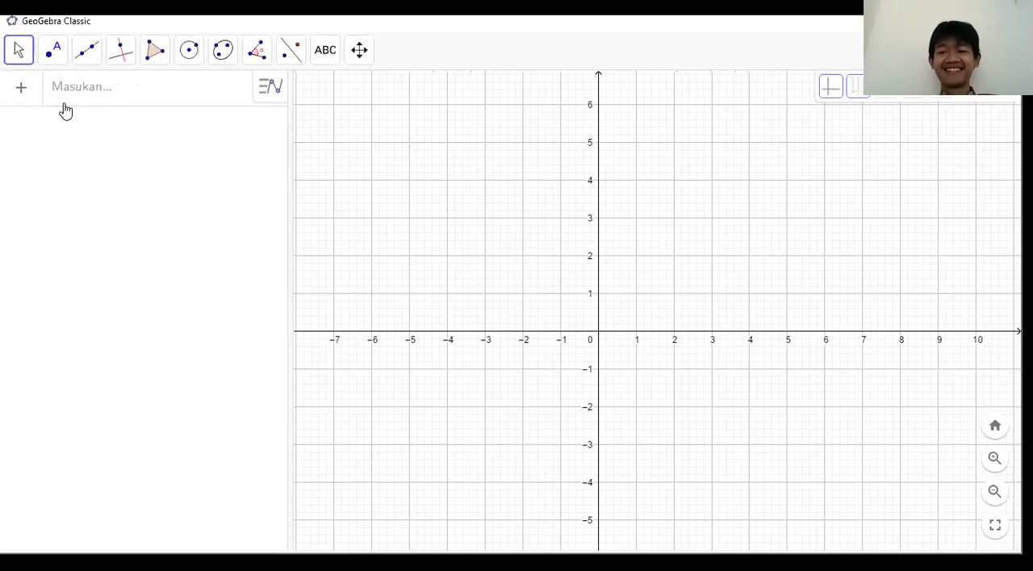
left_click(53, 63)
key("Escape")
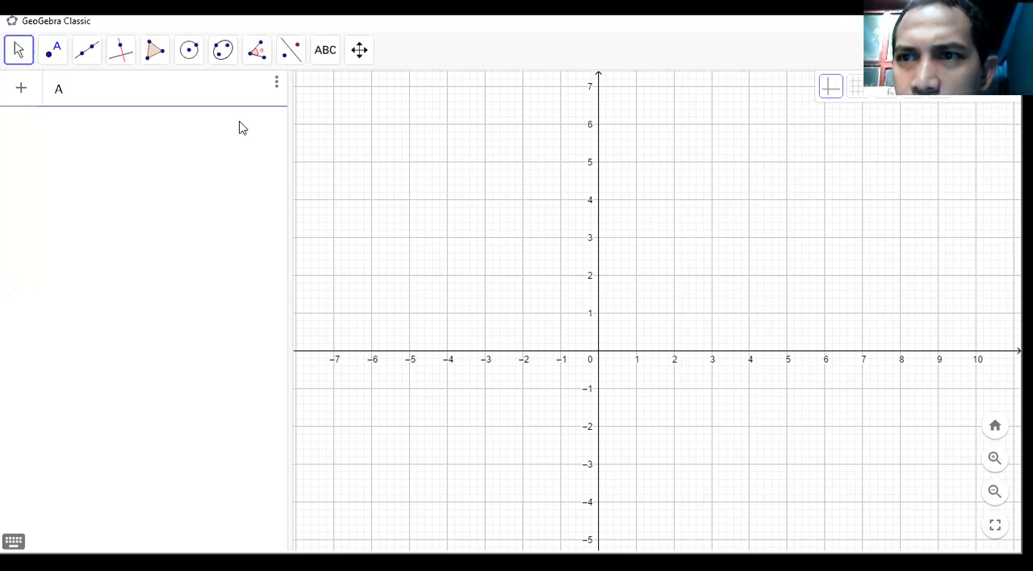
key("Return")
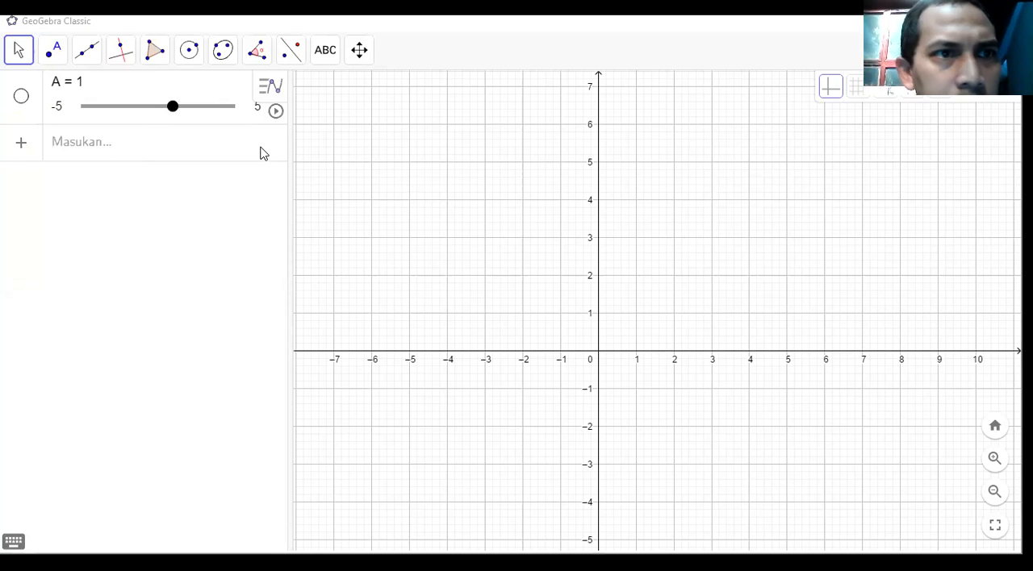
left_click(77, 89)
key("Delete")
Create the point A = (1, 1) by entering its coordinates in the algebra view.
type("A")
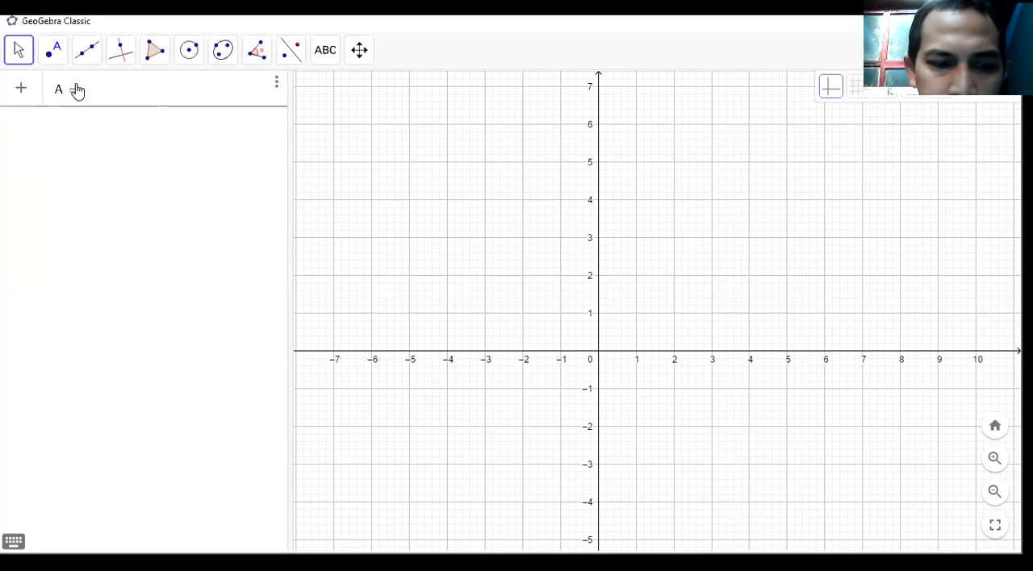
type(" = (1, 1")
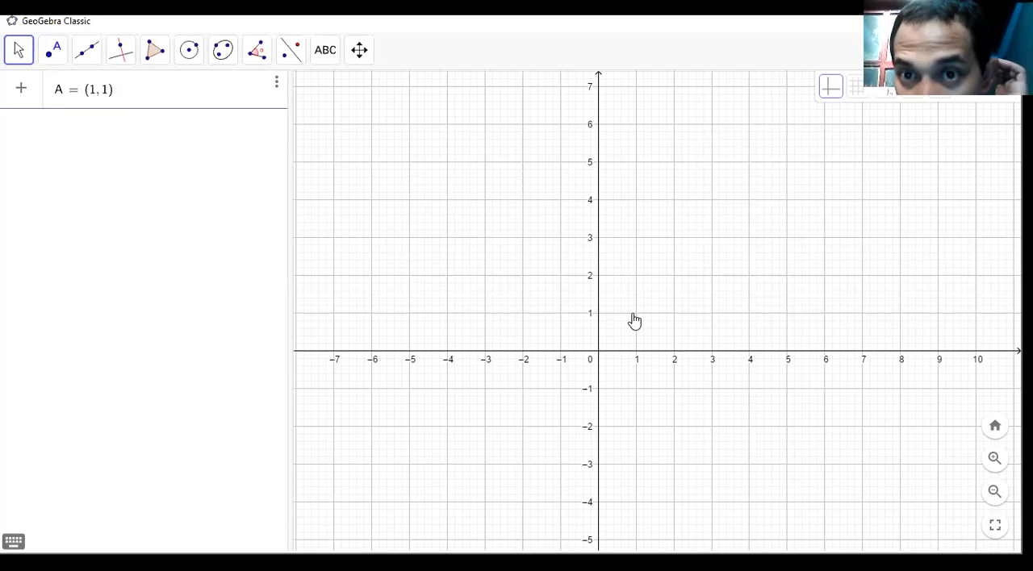
key("Return")
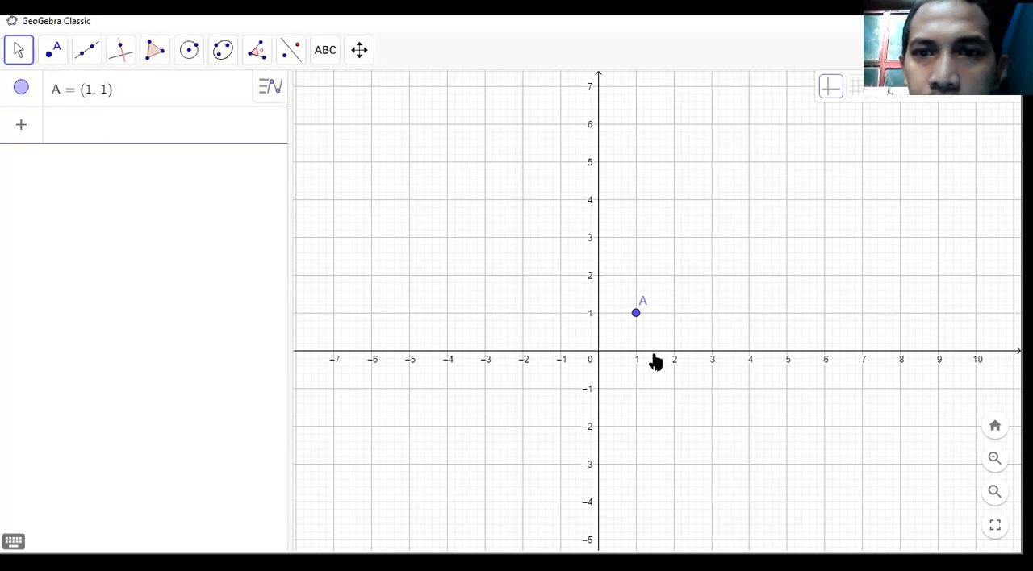
Define the line a: y = 0 along the x-axis through the algebra input.
left_click(125, 137)
type("a ")
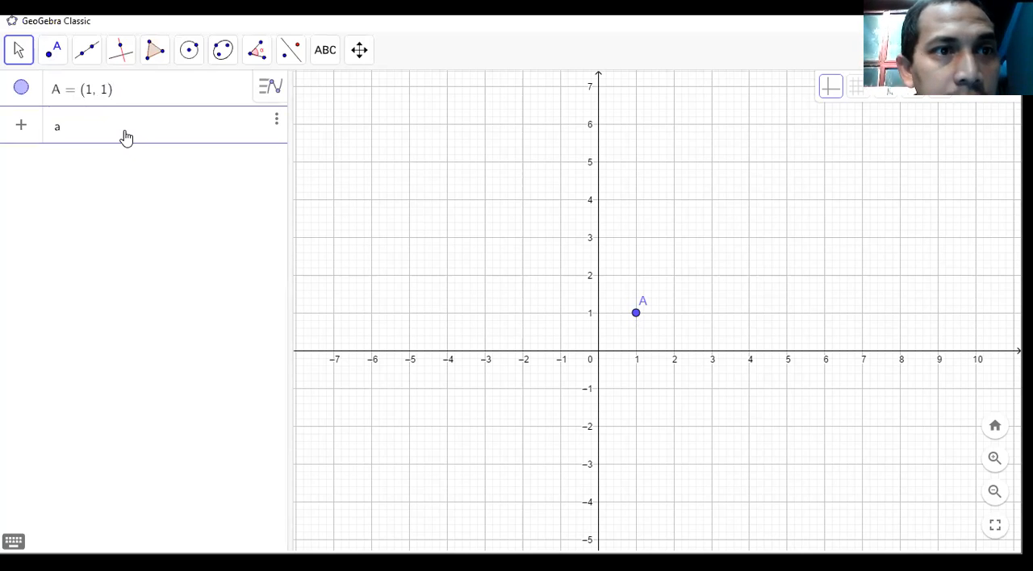
type(": y = ")
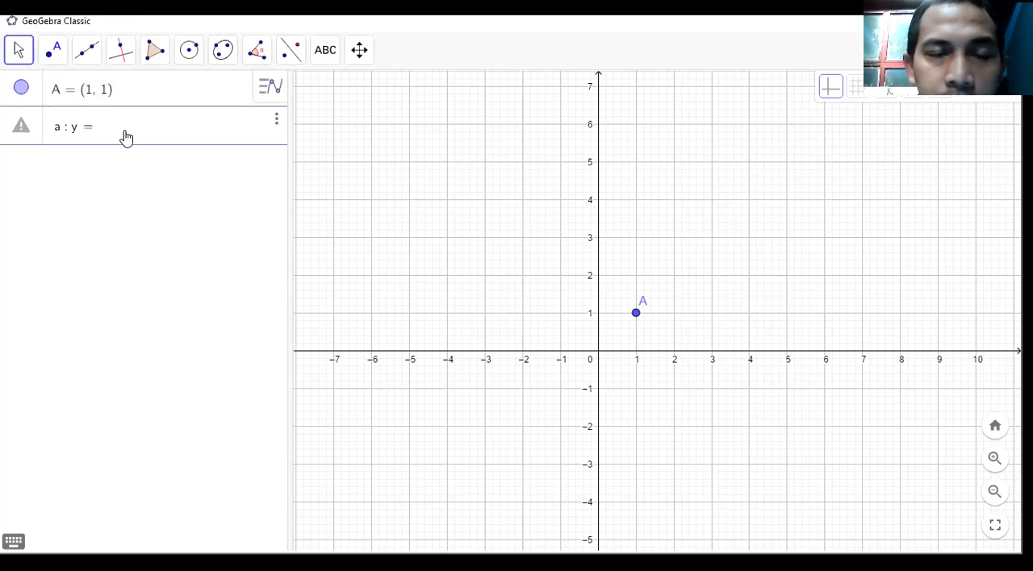
type("0")
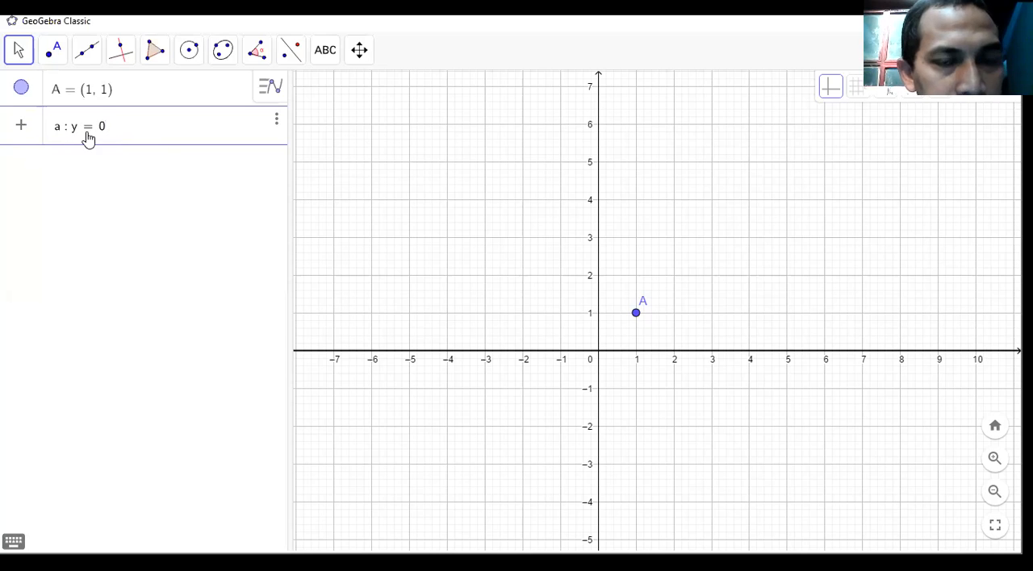
key("Return")
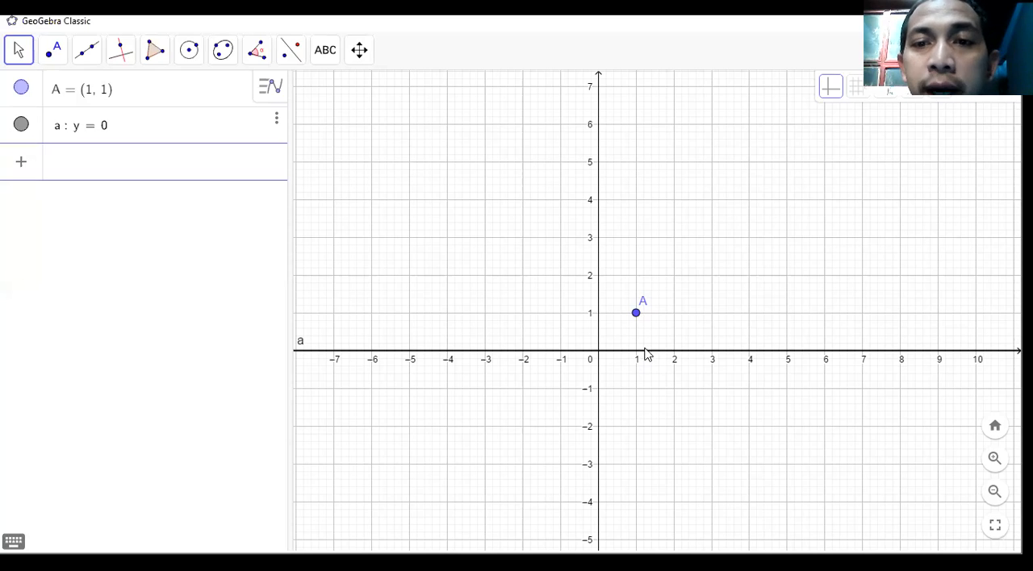
Reflect point A across line a with the Refleksi Objek pada Garis tool.
left_click(292, 57)
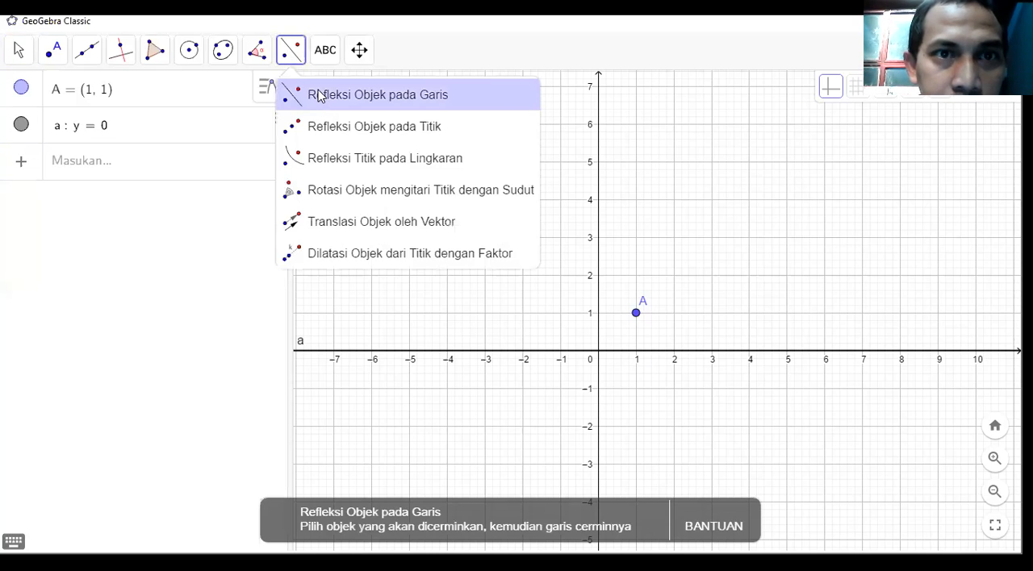
left_click(319, 95)
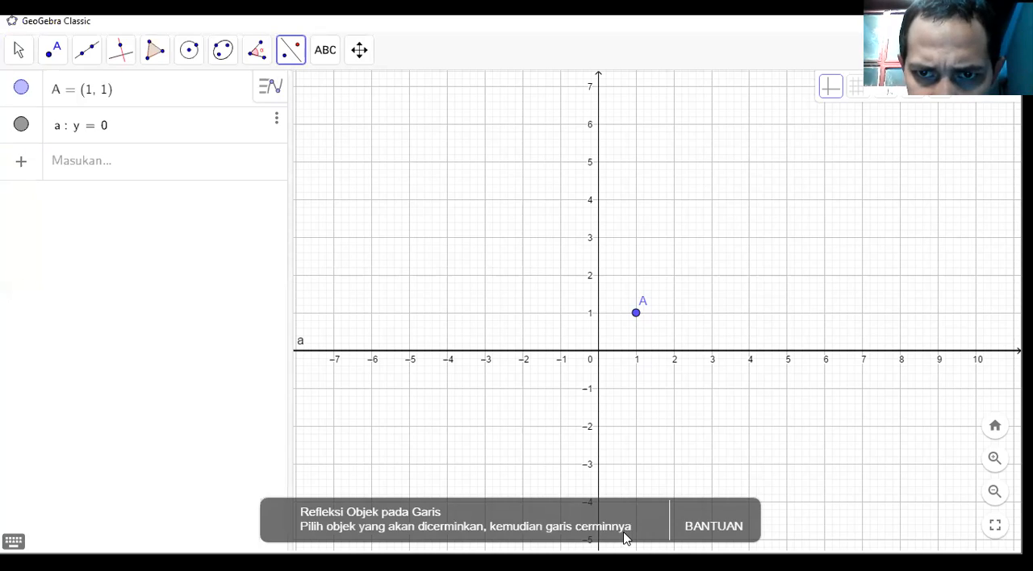
left_click(636, 318)
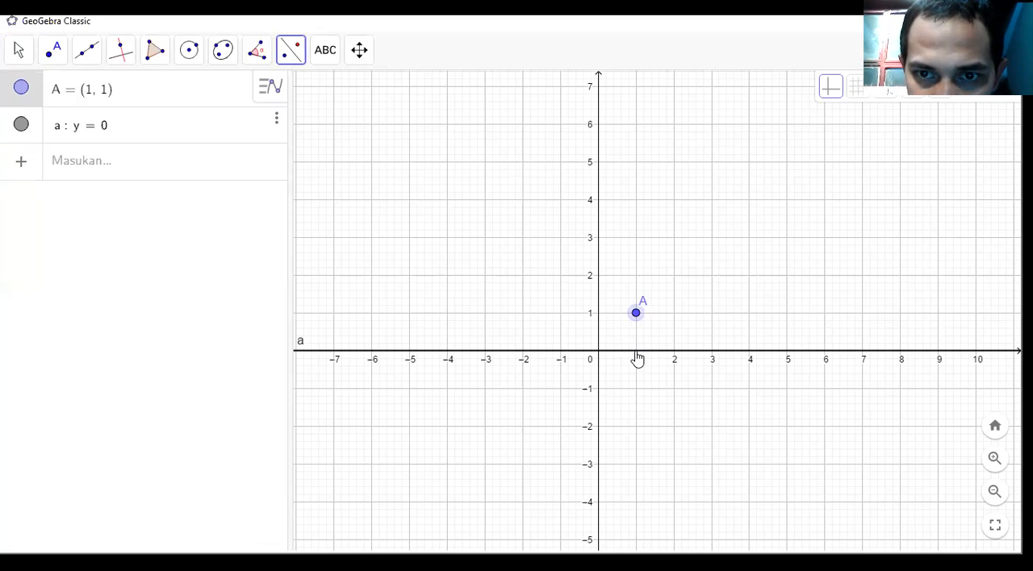
left_click(636, 352)
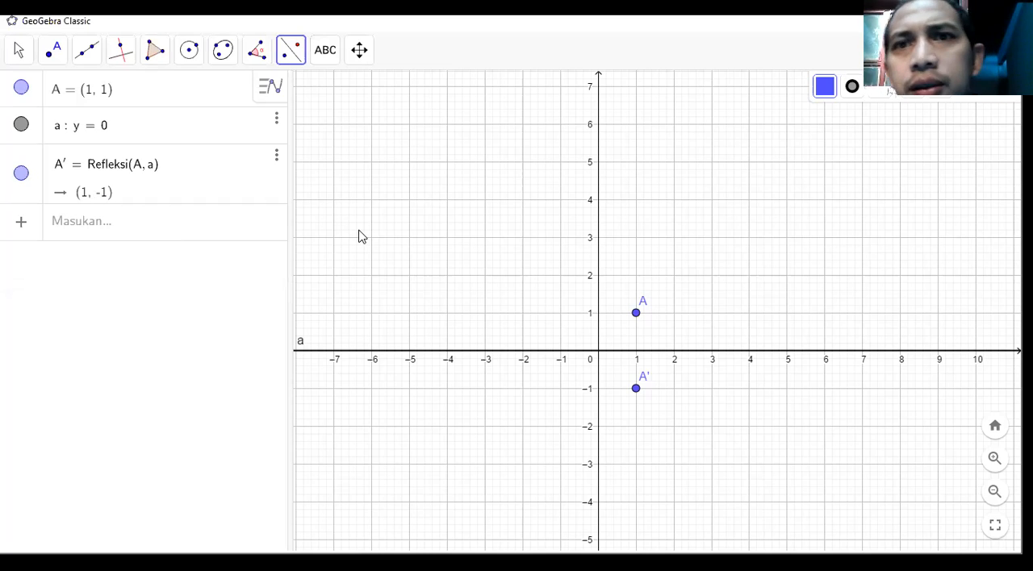
Define the line b: x = 0 along the y-axis and reflect point A across it.
left_click(110, 224)
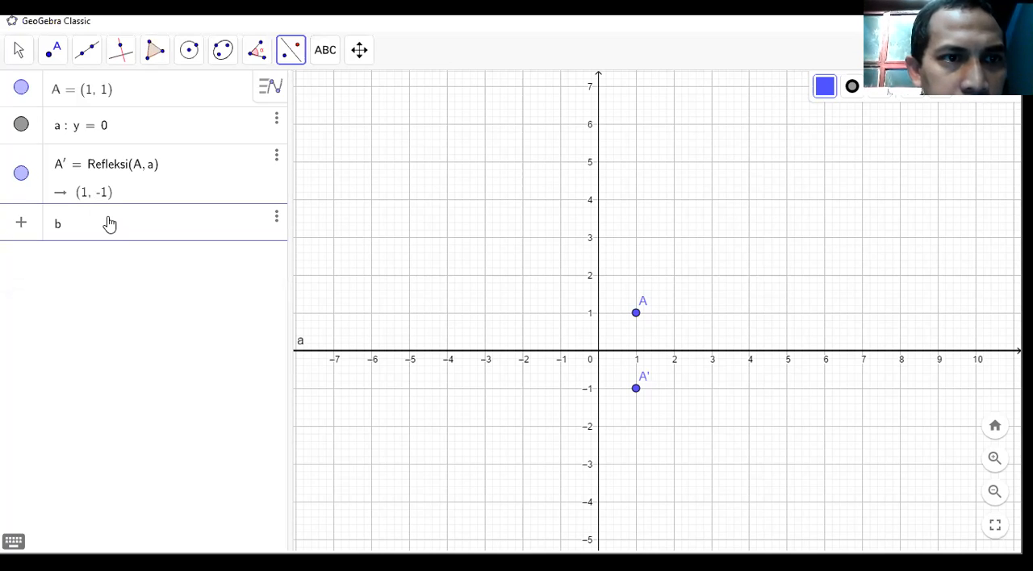
type("b : ")
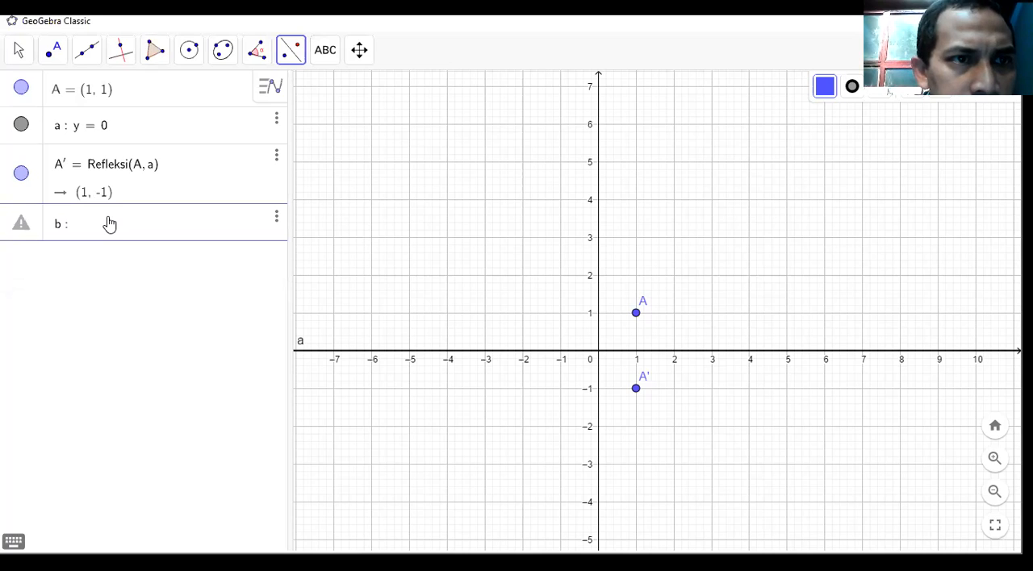
type("x = ")
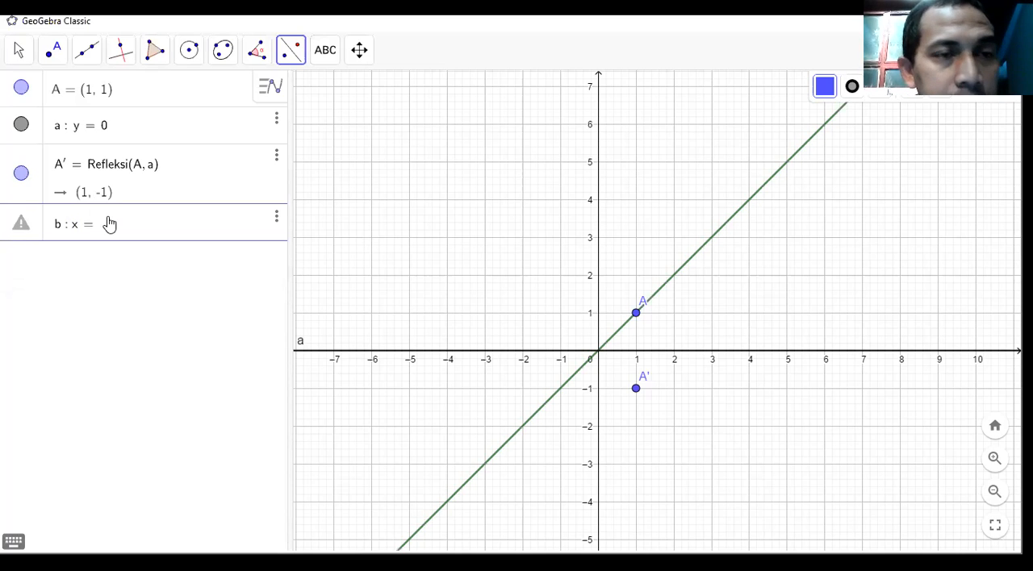
type("0")
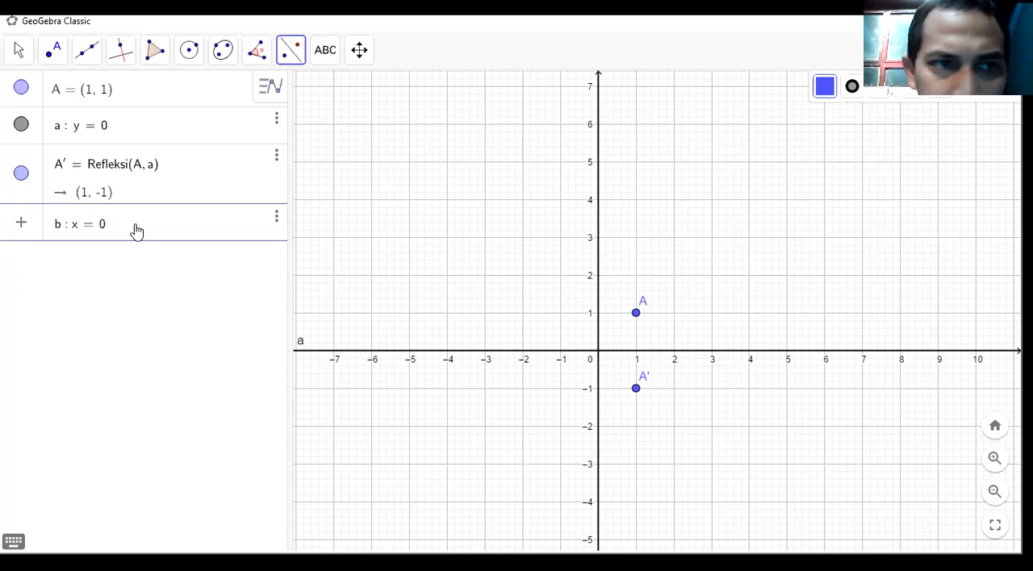
key("Return")
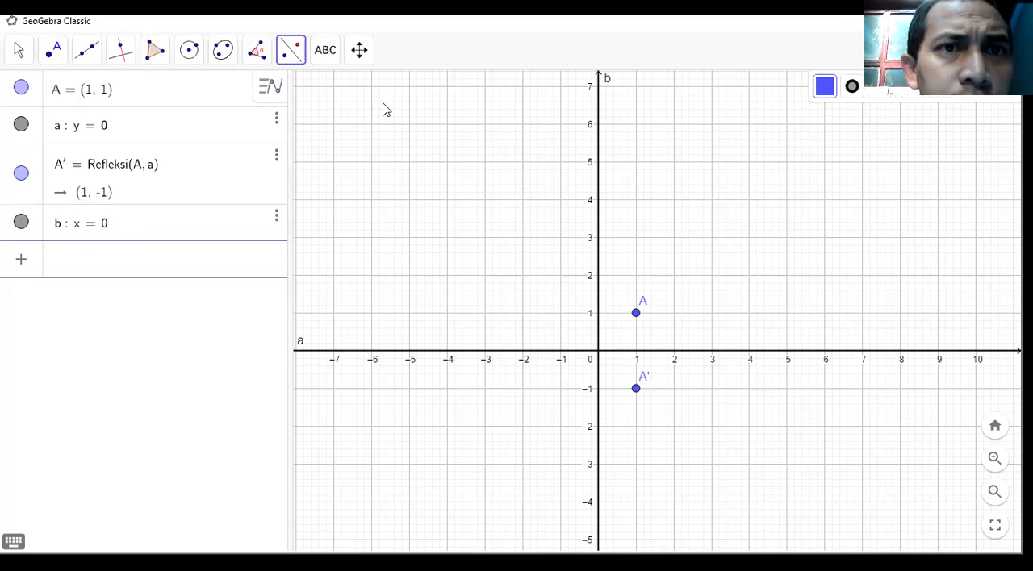
left_click(637, 314)
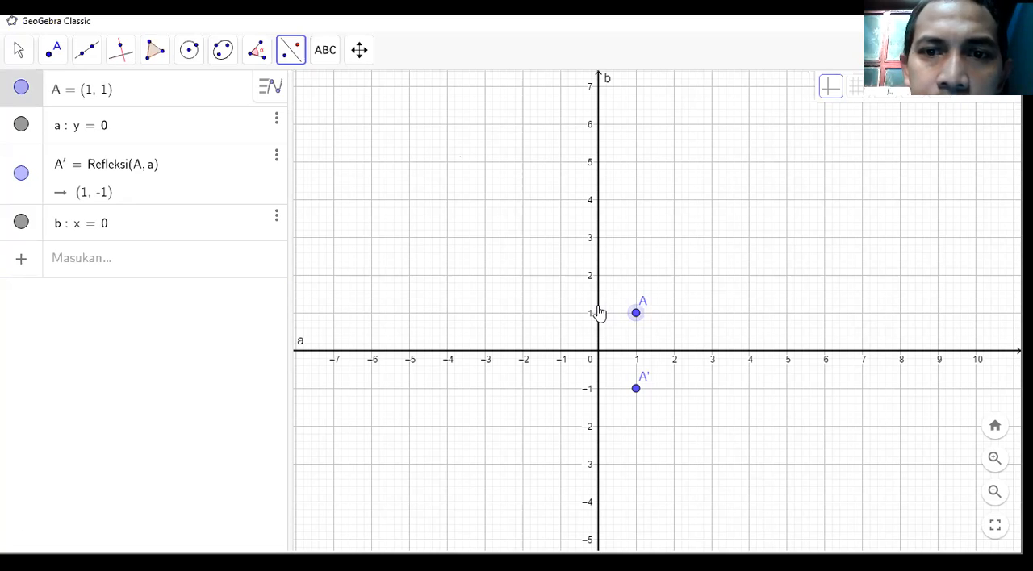
left_click(599, 315)
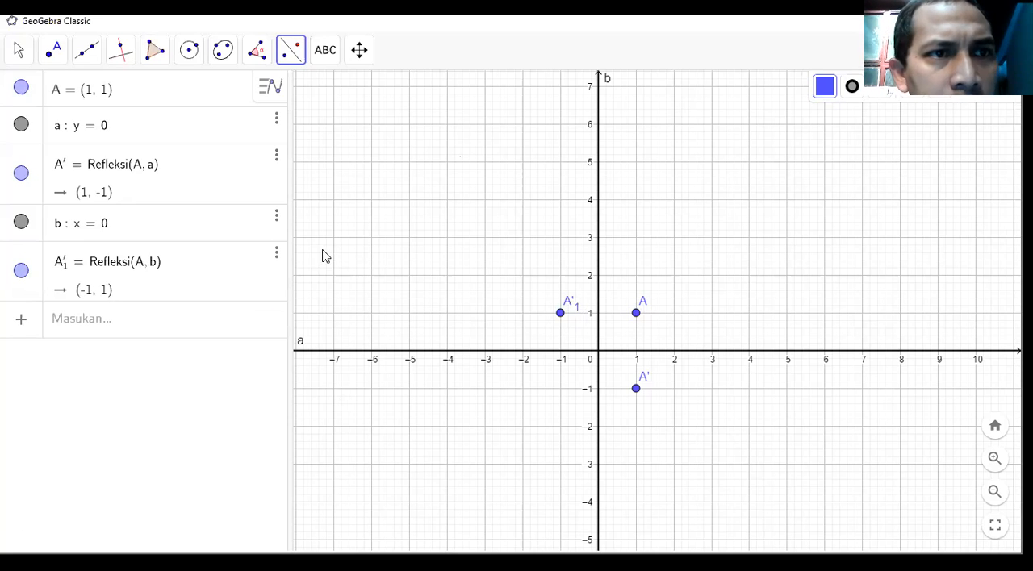
Select point A in the graphics view and change its colour to dark green.
left_click(18, 53)
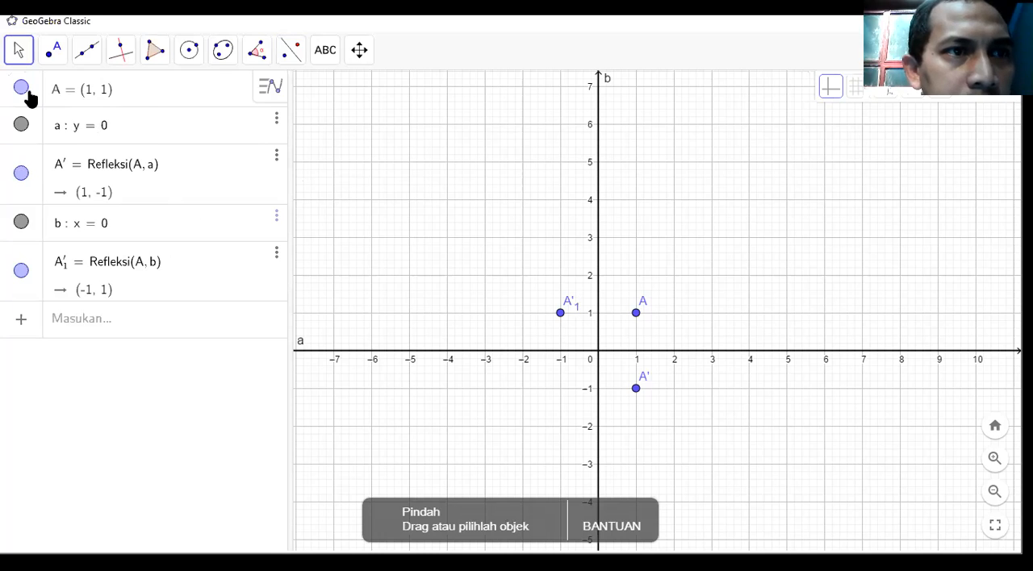
left_click(637, 315)
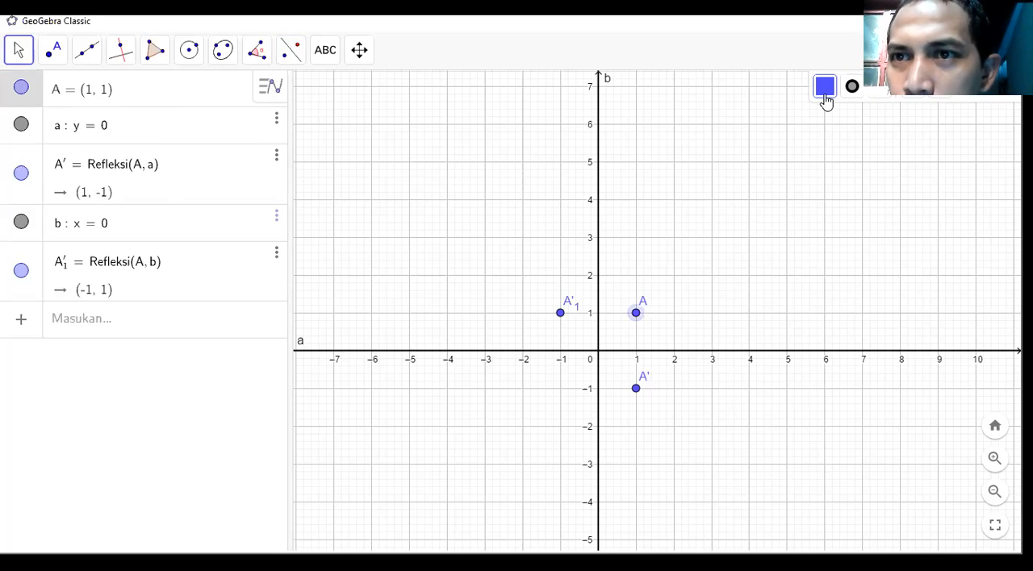
left_click(827, 95)
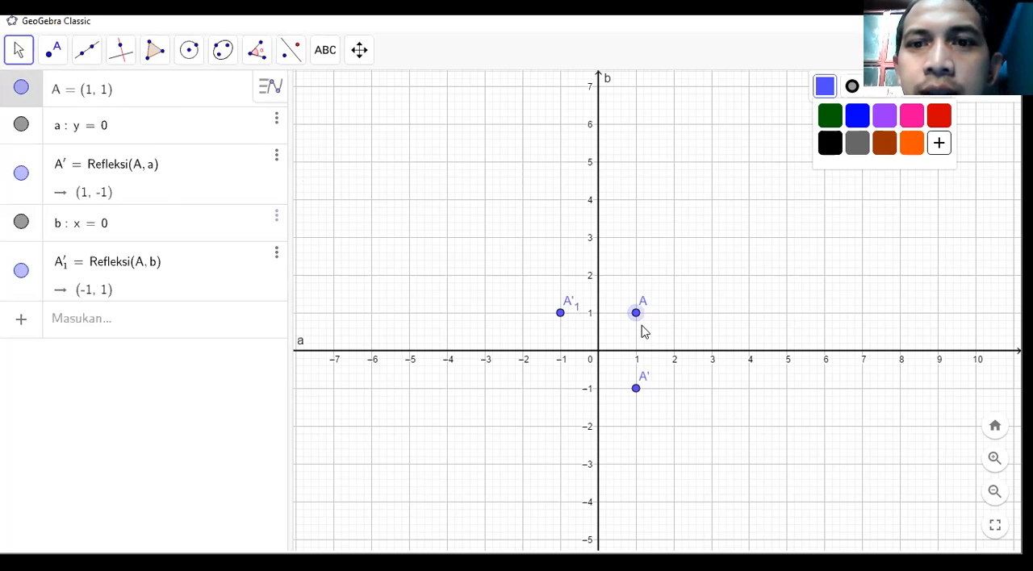
left_click(658, 373)
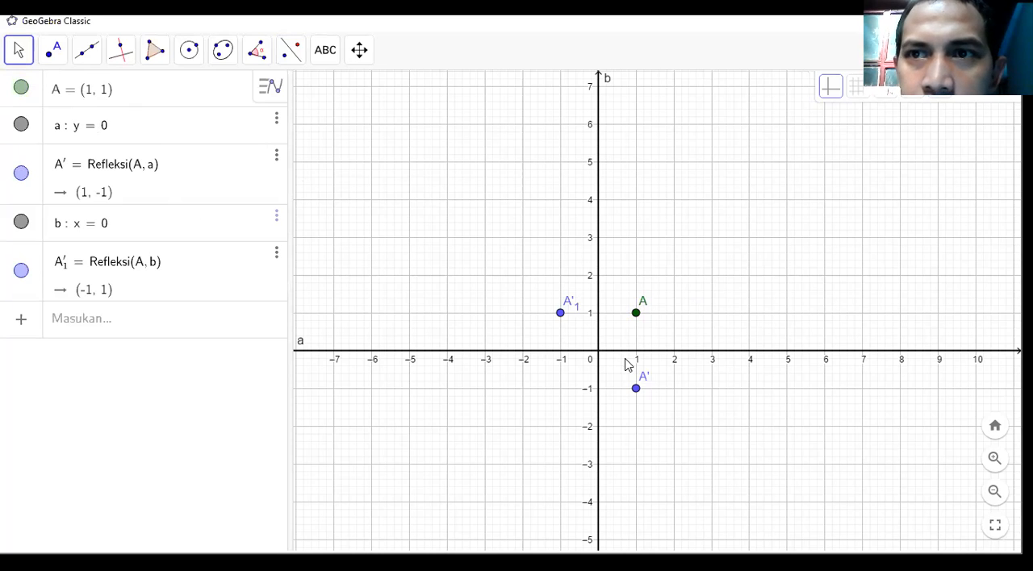
Colour line a on the x-axis blue and set its line thickness to 10.
left_click(828, 93)
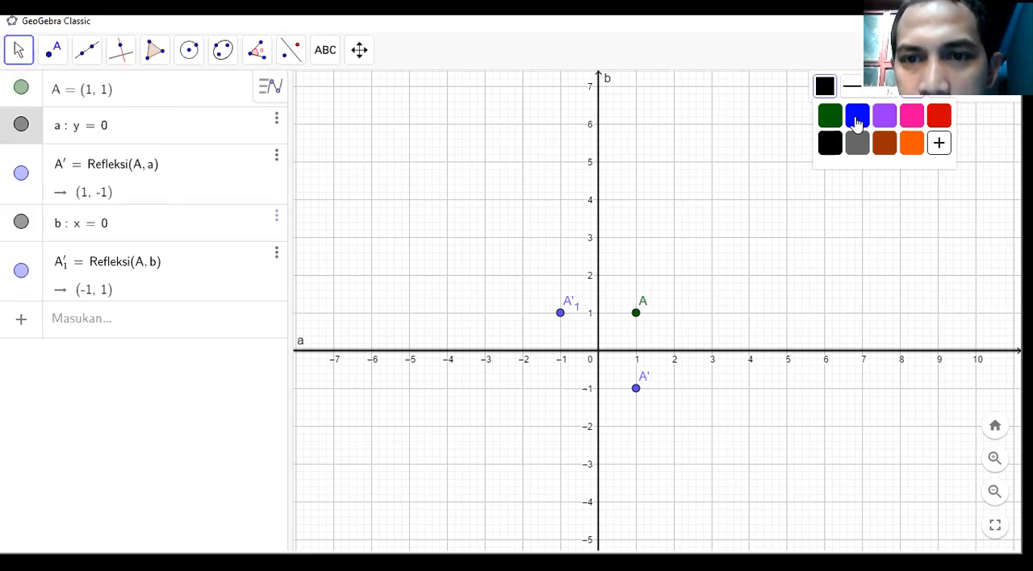
left_click(857, 121)
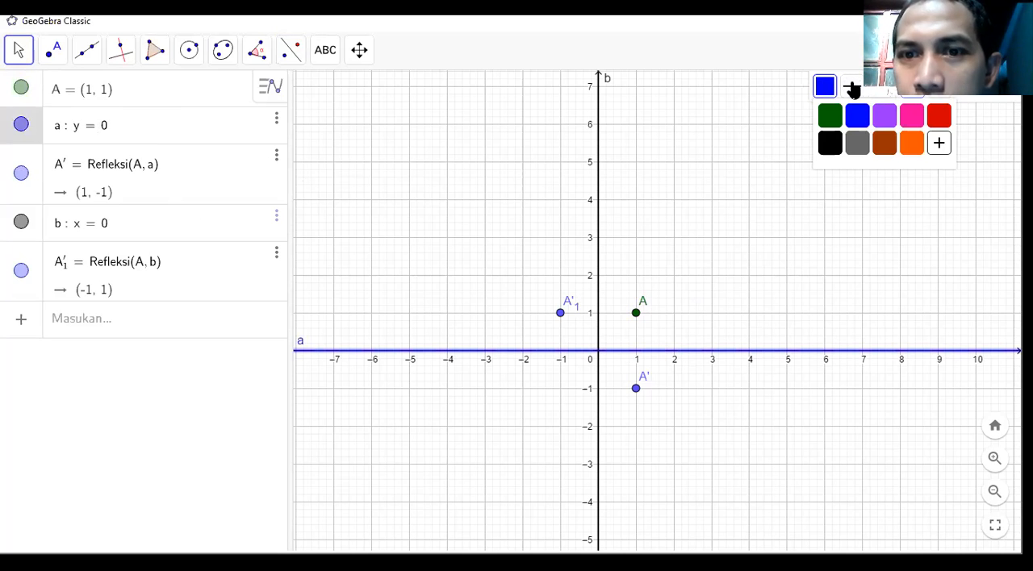
left_click(853, 90)
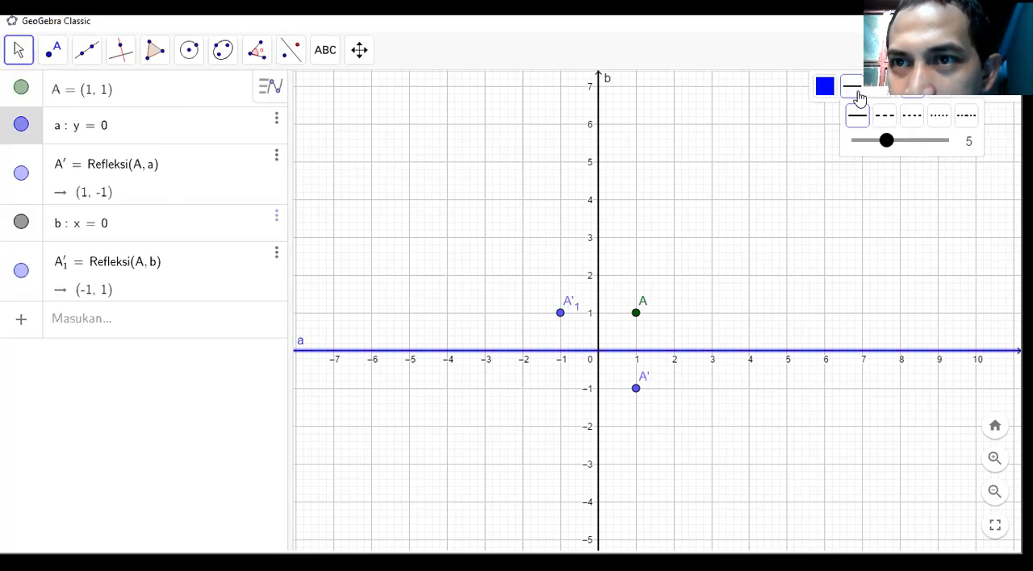
left_click_drag(887, 141, 924, 142)
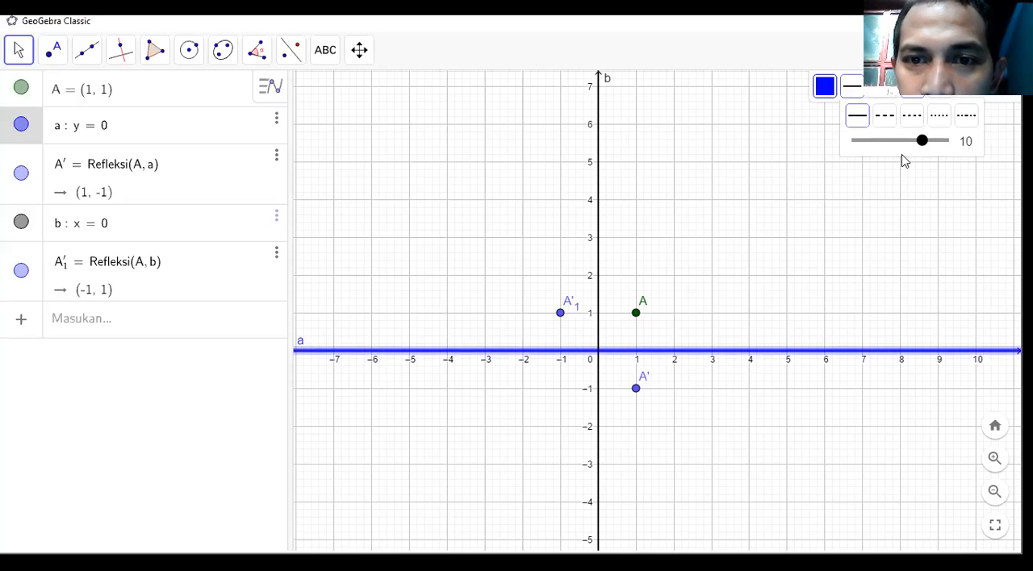
left_click(660, 375)
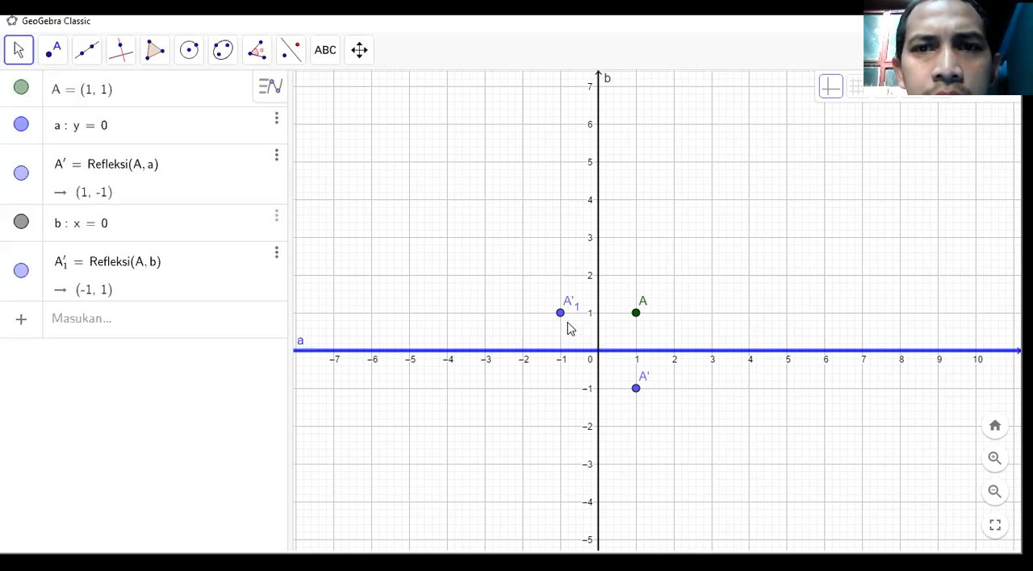
Colour line b on the y-axis red and set its line thickness to 10.
left_click(601, 231)
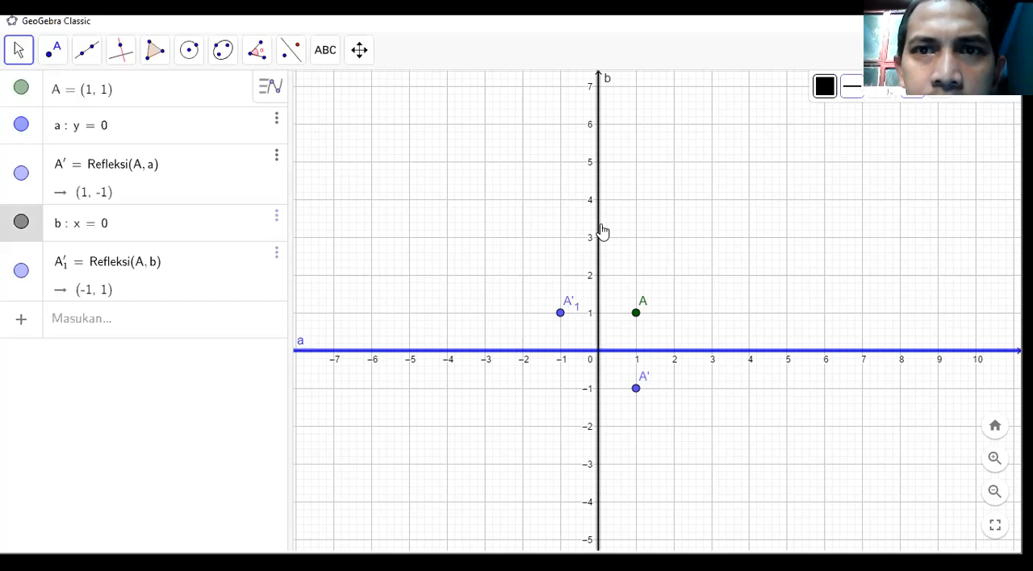
left_click(115, 238)
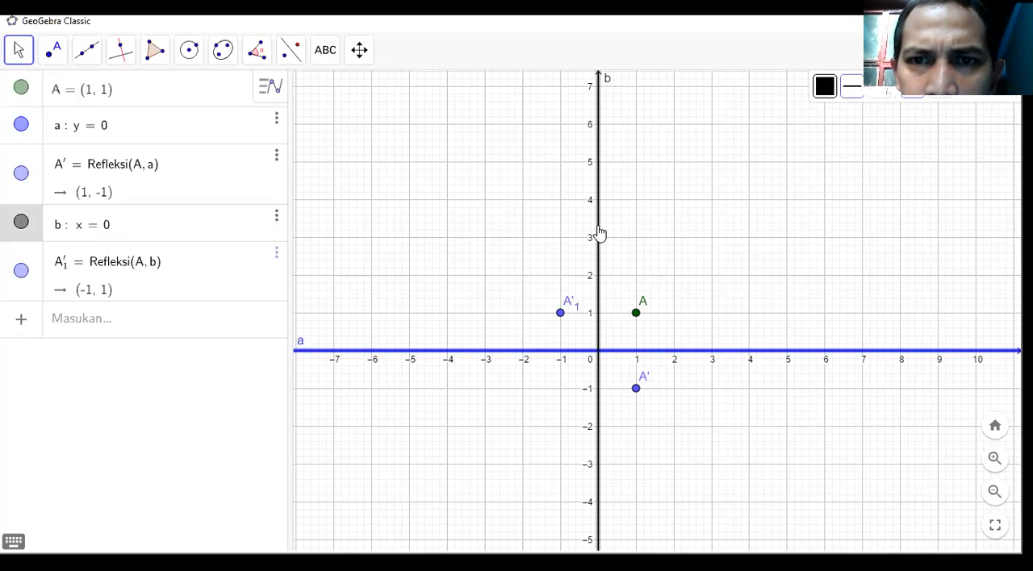
left_click(823, 94)
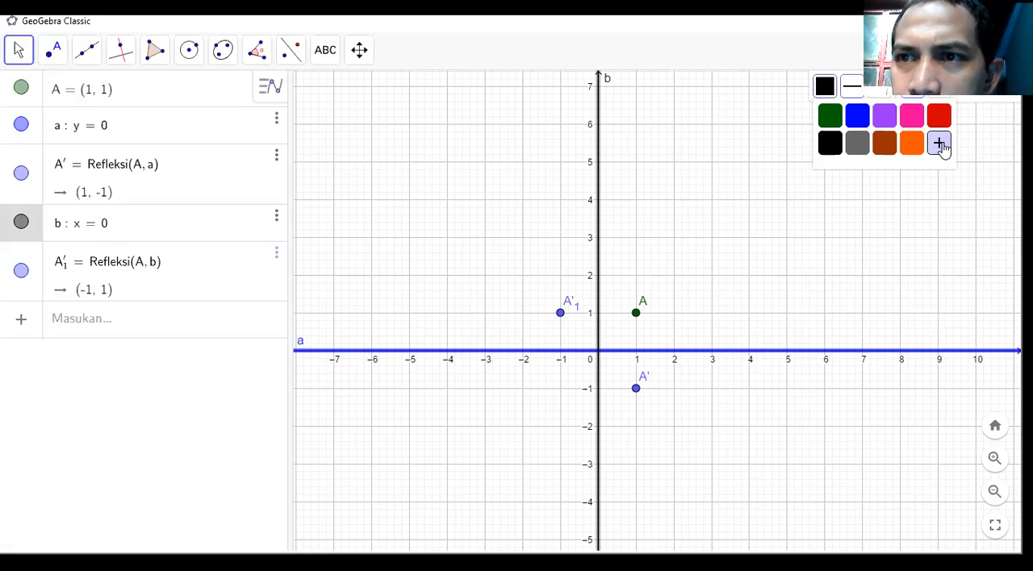
left_click(941, 146)
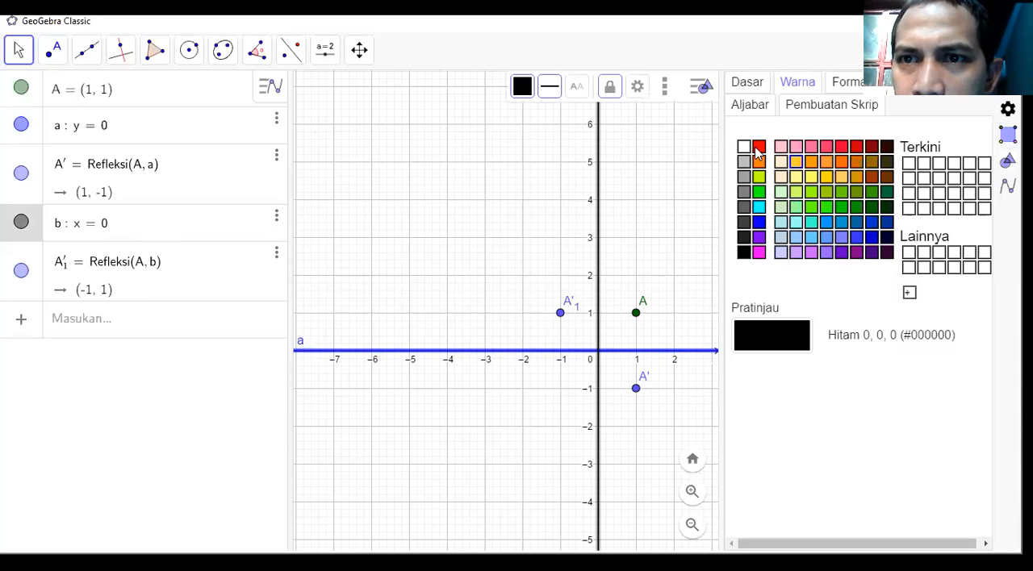
left_click(842, 145)
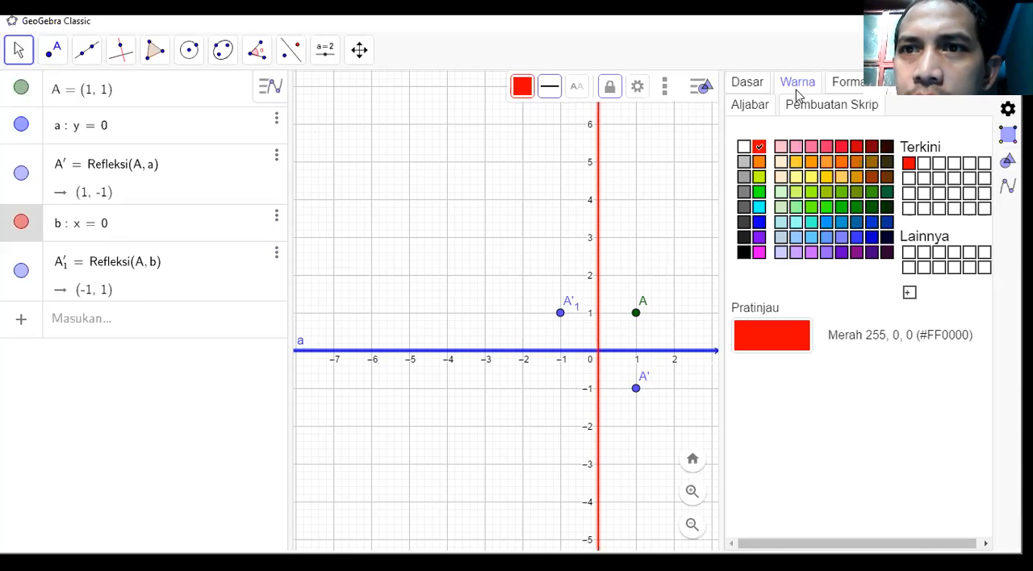
left_click(551, 88)
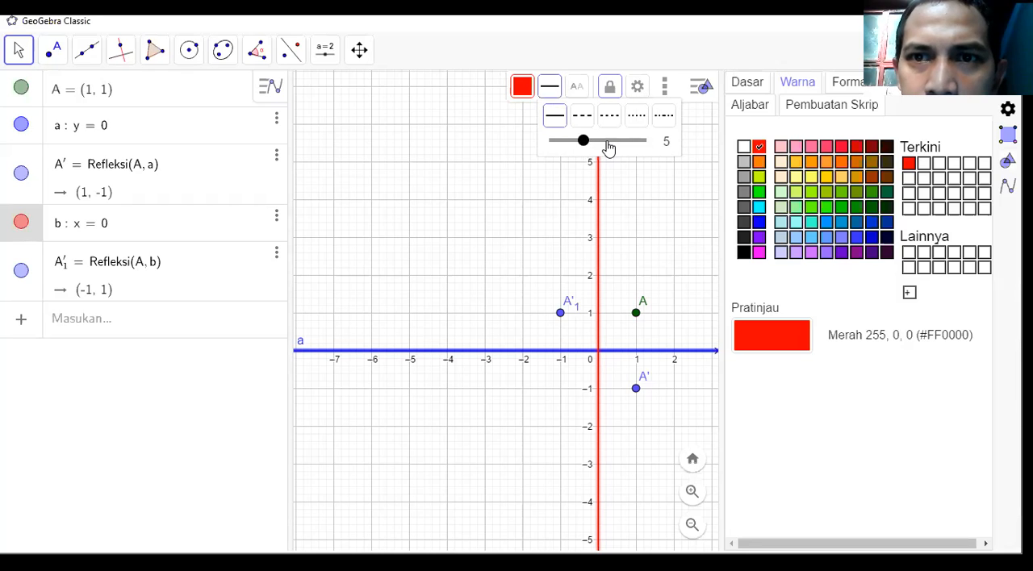
left_click(618, 140)
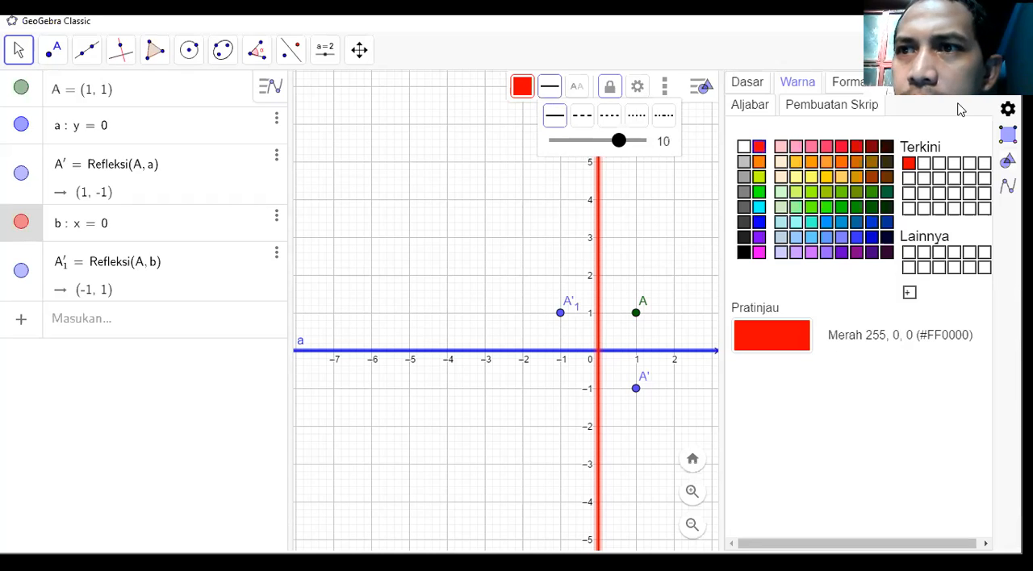
left_click(693, 201)
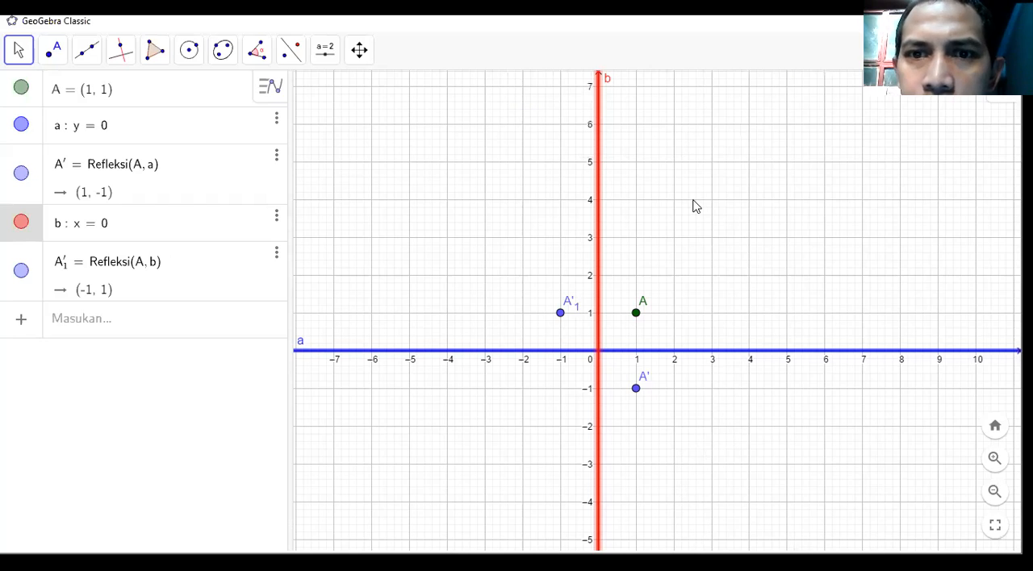
left_click(693, 202)
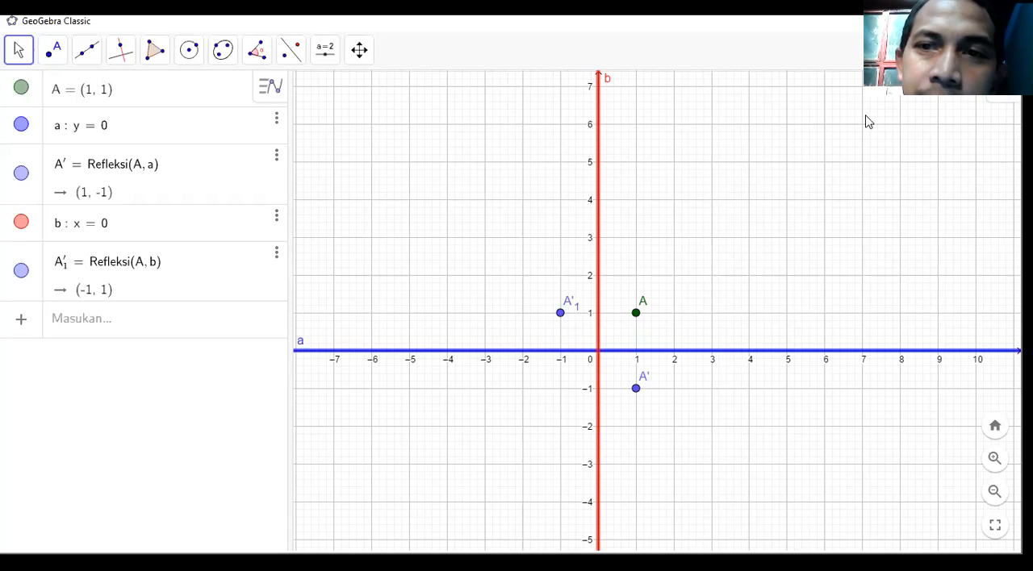
Change the colour of the reflected point A'₁ at (-1, 1) to red.
left_click(560, 313)
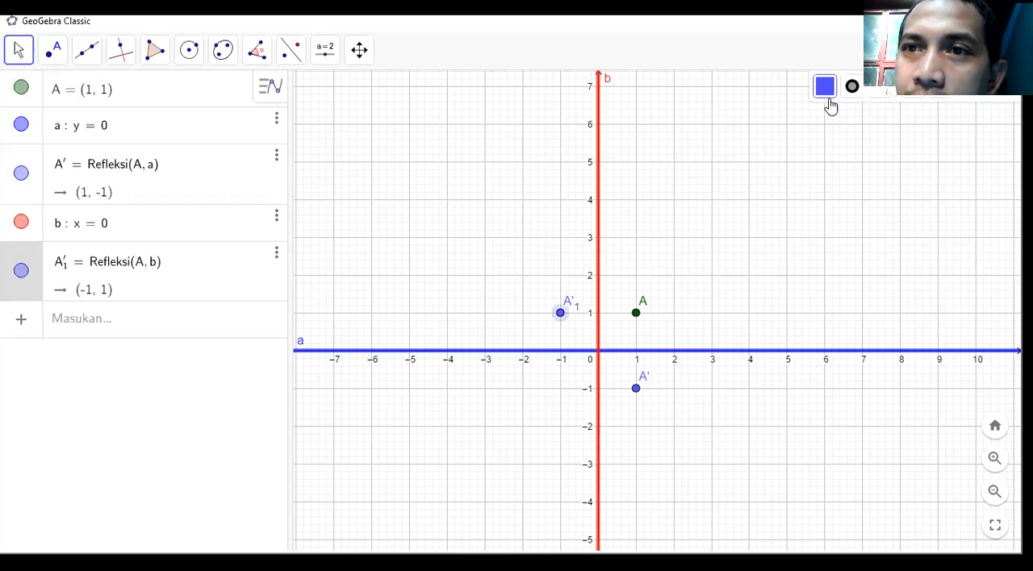
left_click(825, 90)
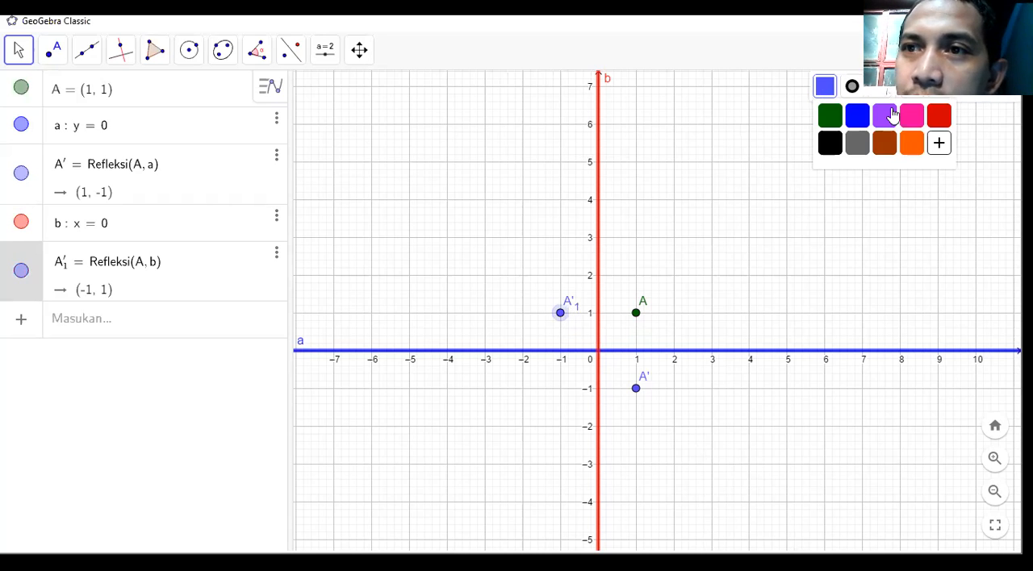
left_click(940, 146)
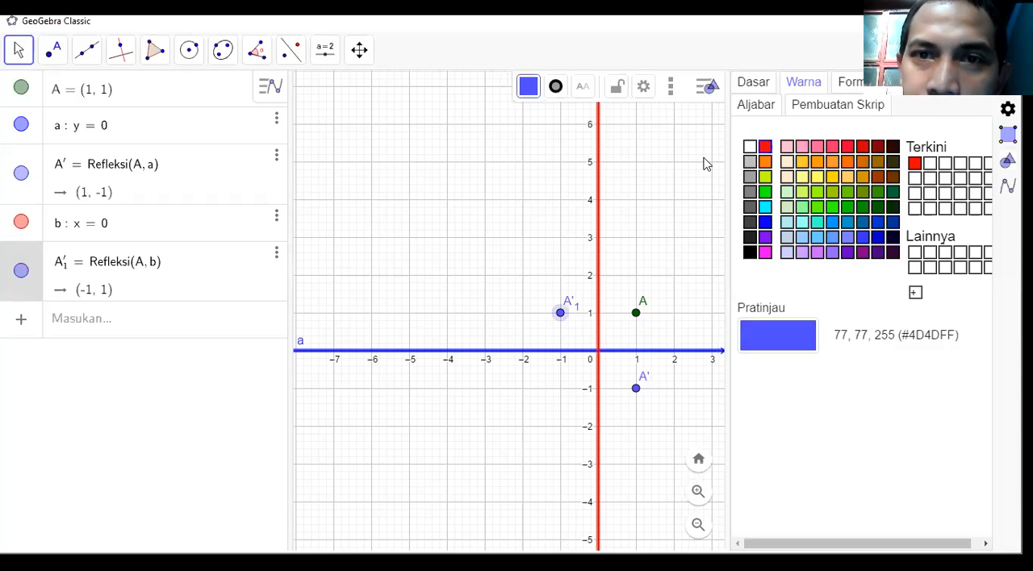
left_click(765, 147)
left_click(1008, 84)
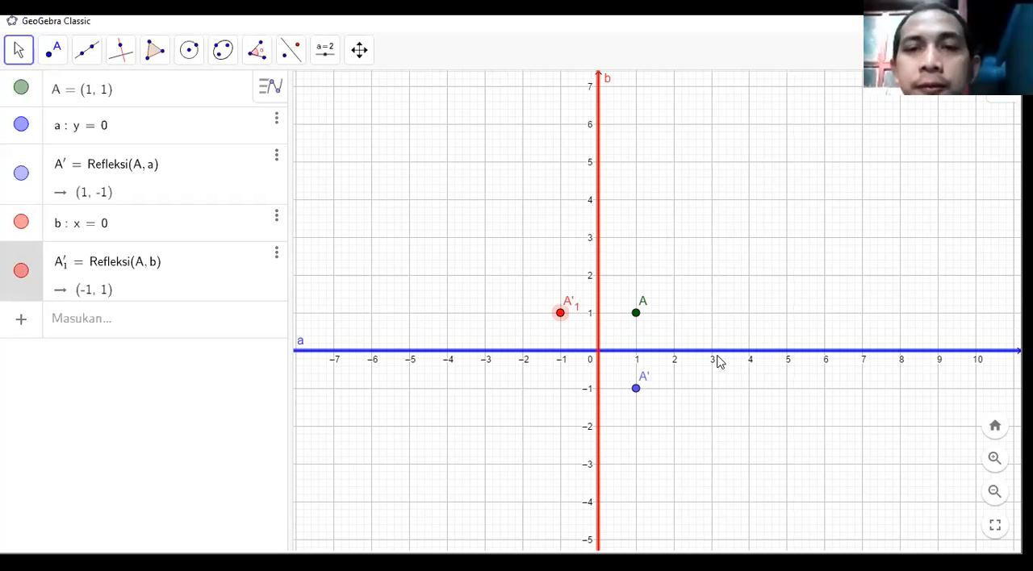
left_click(675, 294)
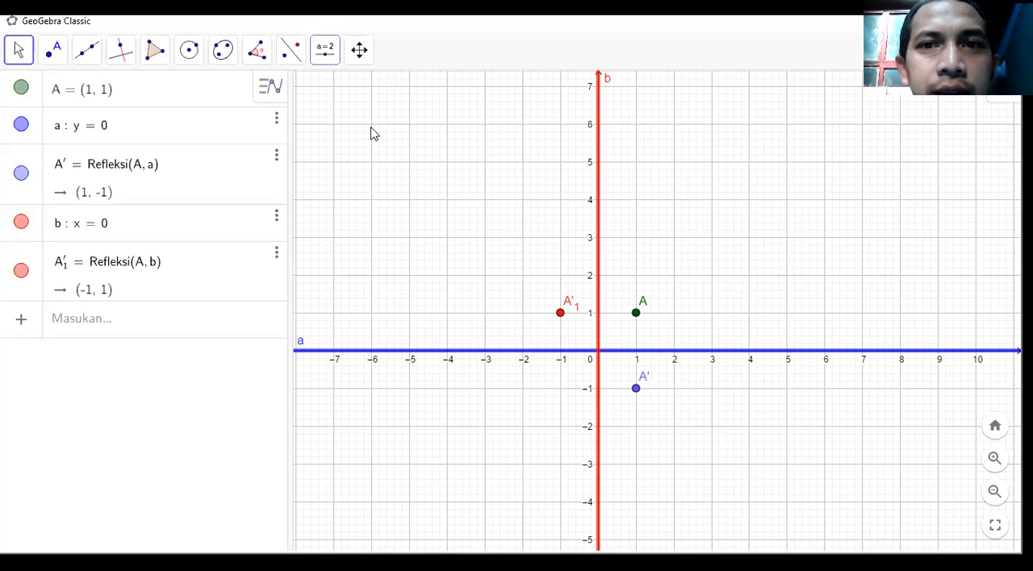
Start a new text object in the upper part of the graphics view with the Sisipkan Teks tool.
left_click(532, 169)
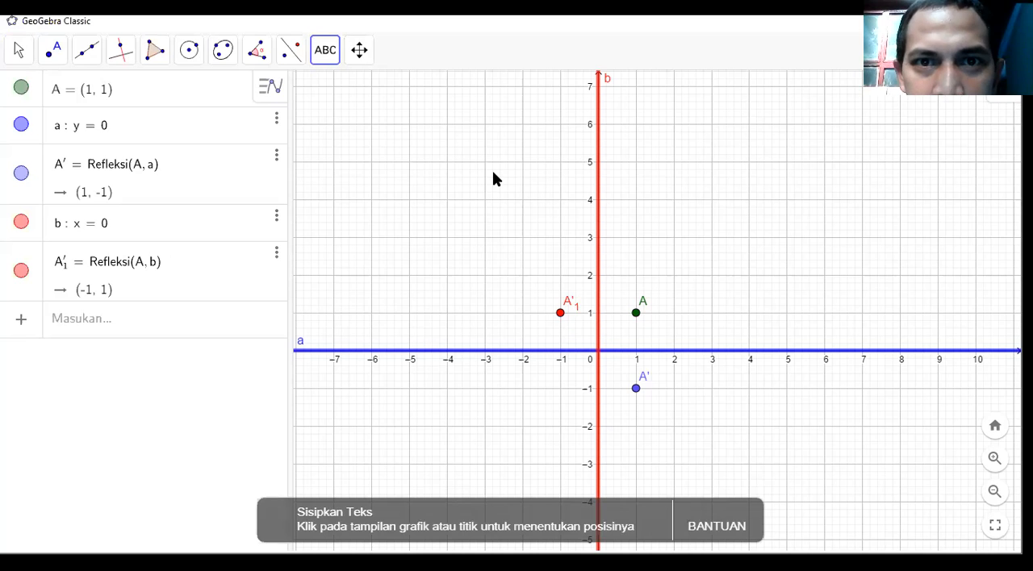
left_click(505, 175)
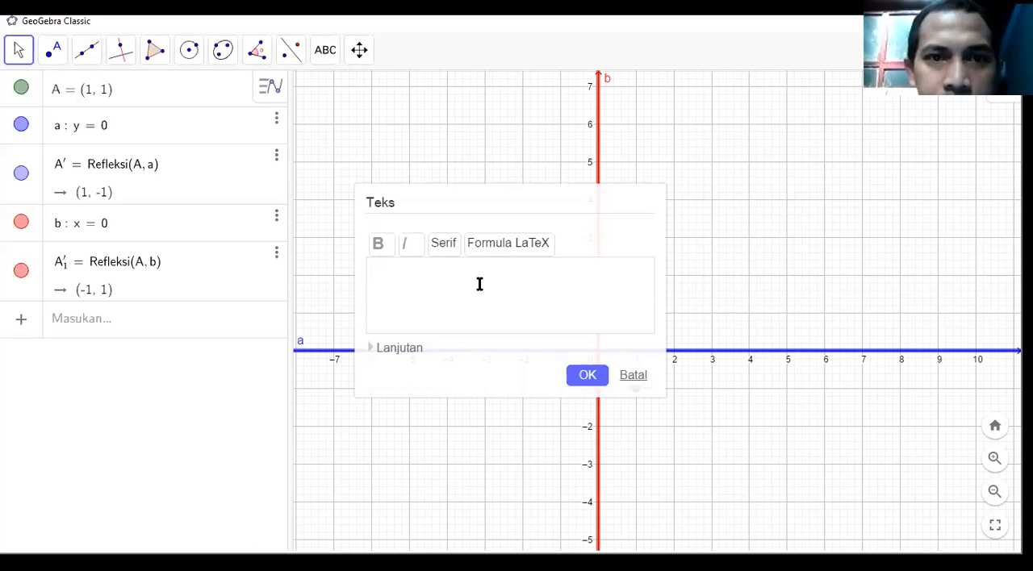
type("APL")
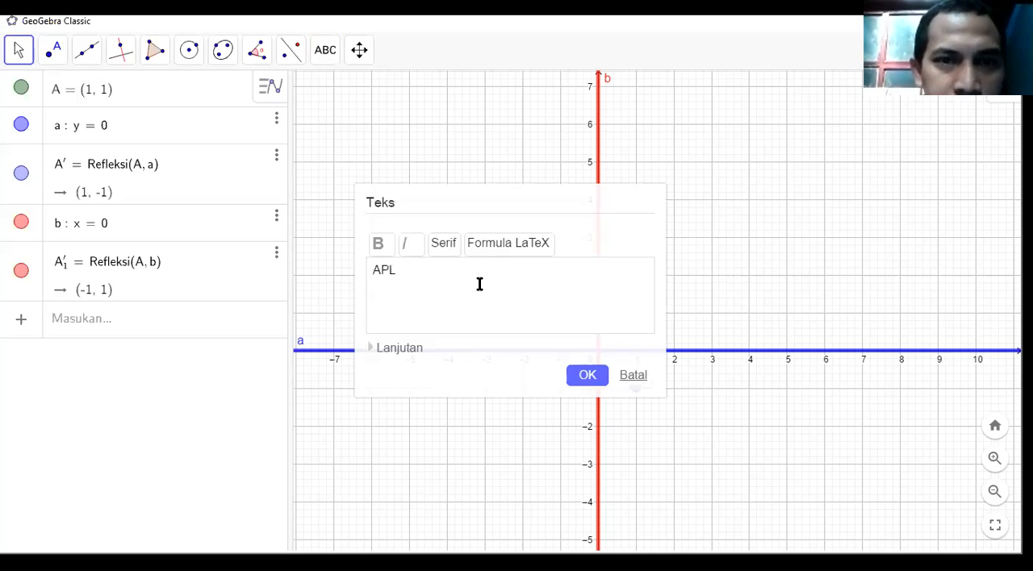
key("BackSpace")
key("BackSpace")
key("BackSpace")
type("RE")
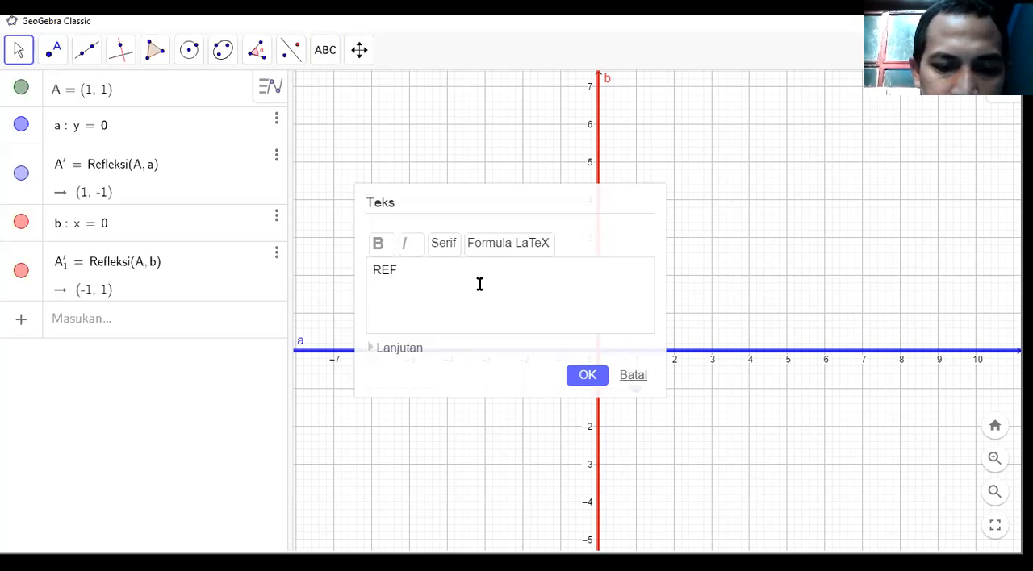
type("F")
key("BackSpace")
key("BackSpace")
key("BackSpace")
Enter the title PENCERMINAN SEBUAH TITIK TERHADAP SUMBU KOORDINAT and place it across the upper end of the y-axis.
type("PENCERMIN")
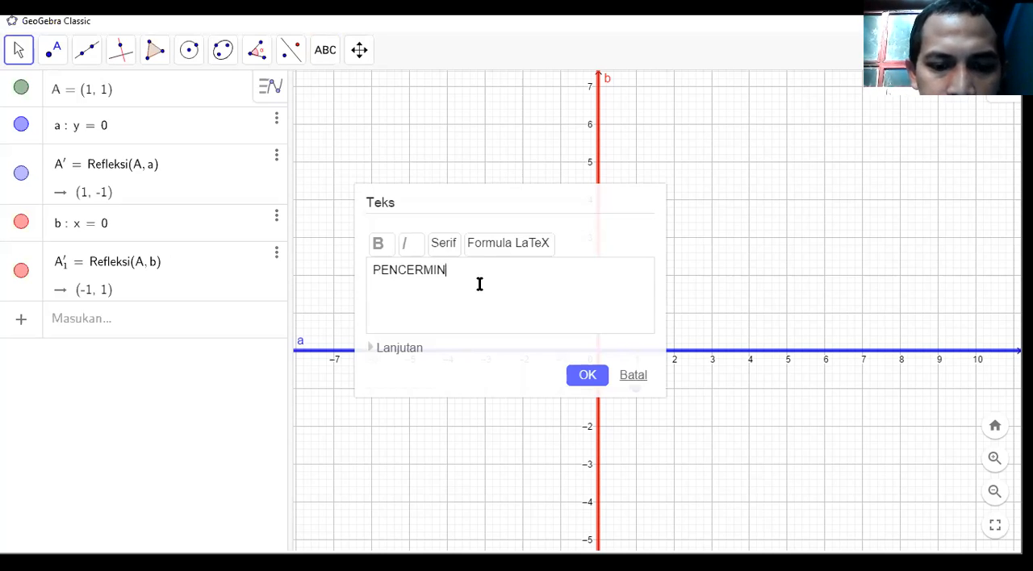
type("AN SEBUA")
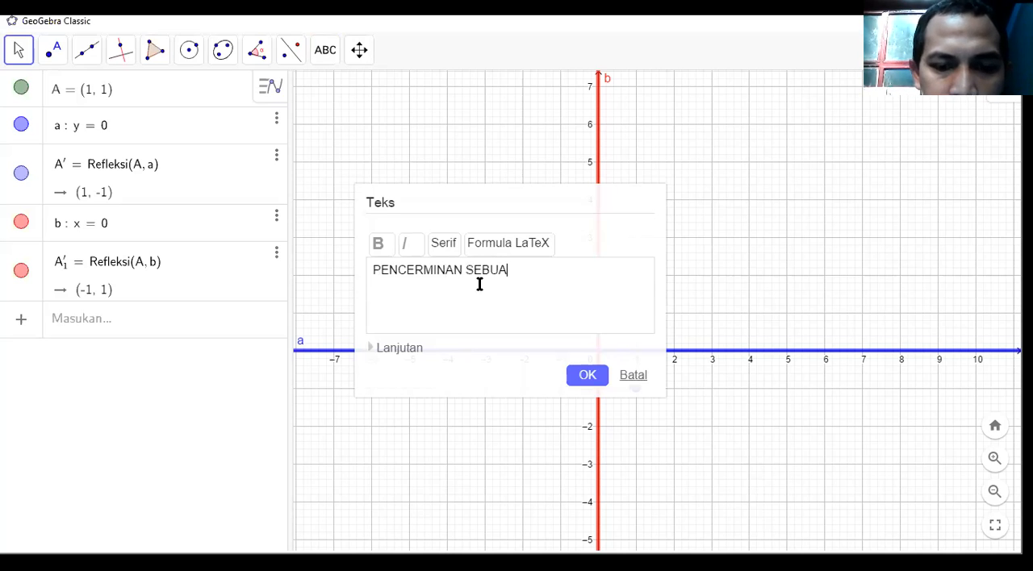
type("H TITIK TERHADAP S")
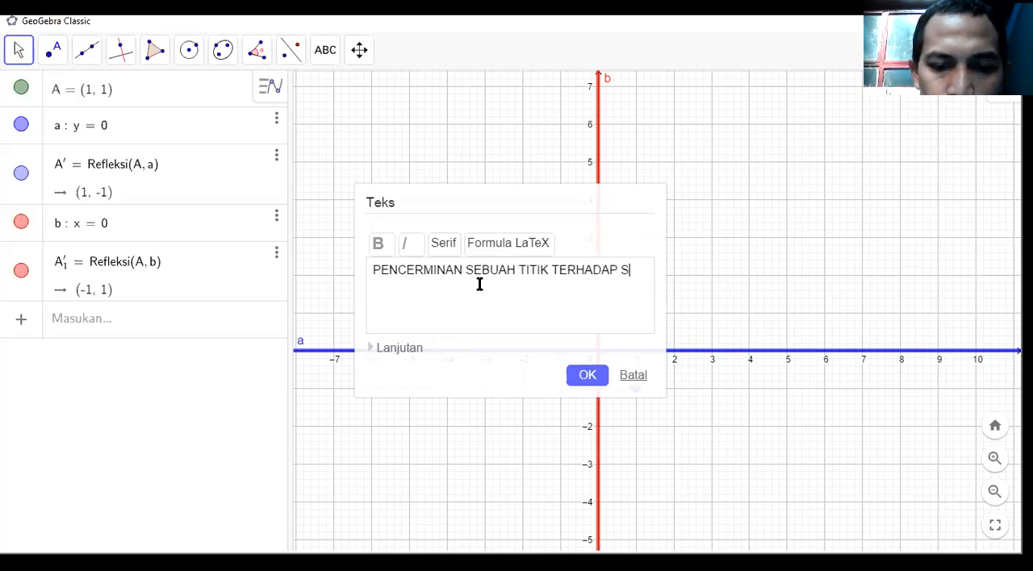
type("UMBU KOO")
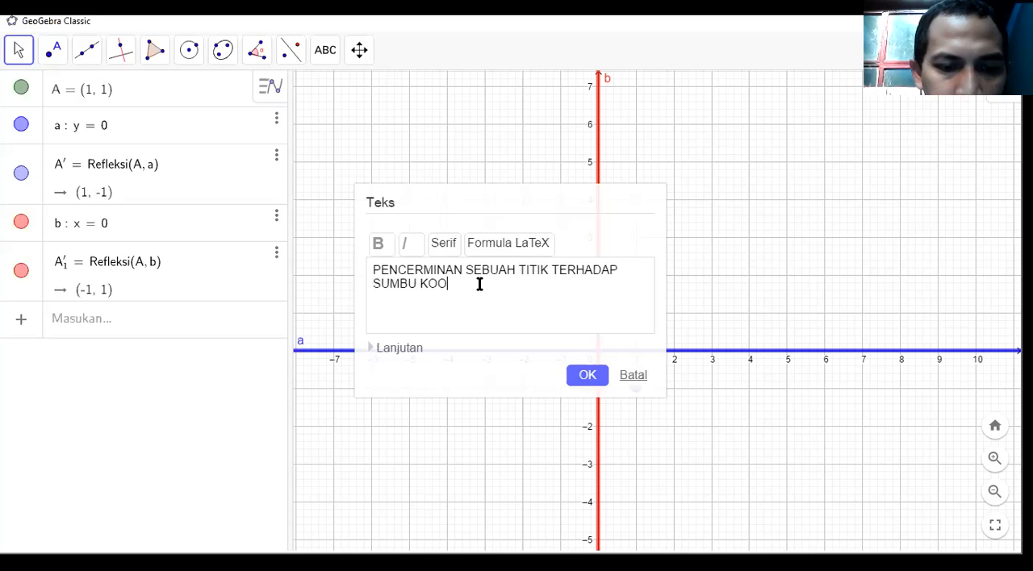
type("RDINAT")
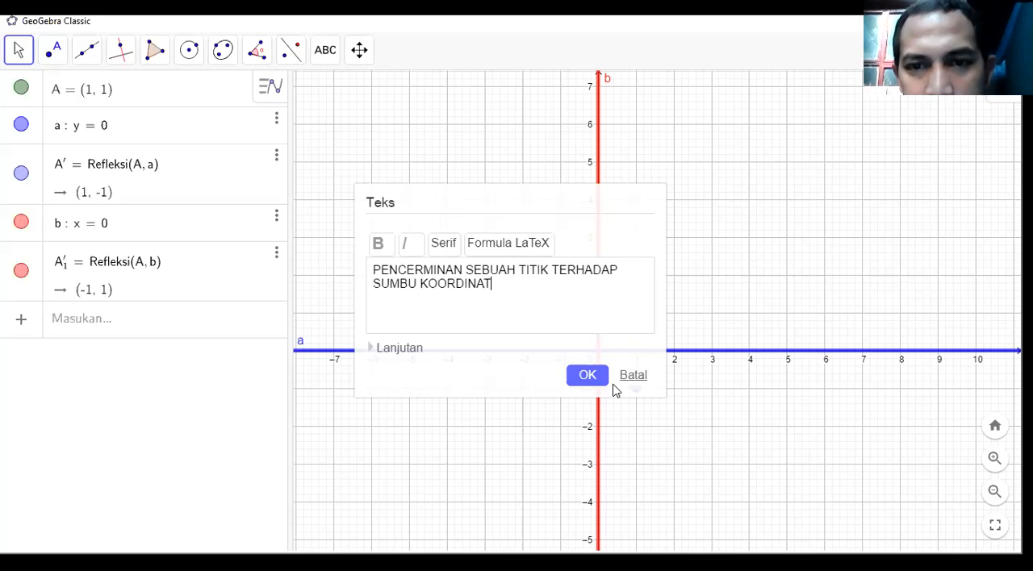
left_click(599, 385)
left_click_drag(704, 177, 643, 101)
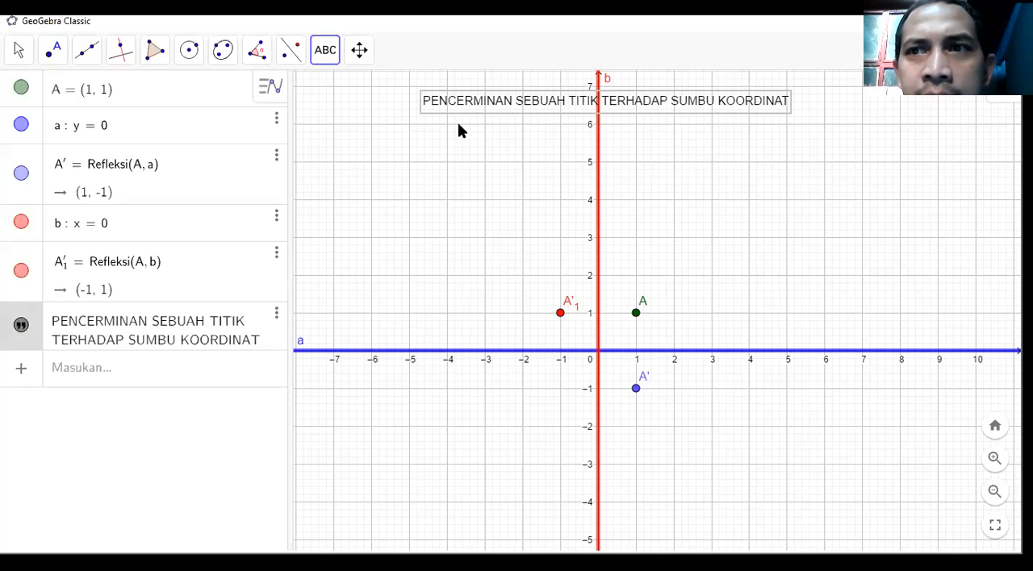
Make the title text bold at size L (Besar) and shift it towards the negative x side.
left_click(17, 58)
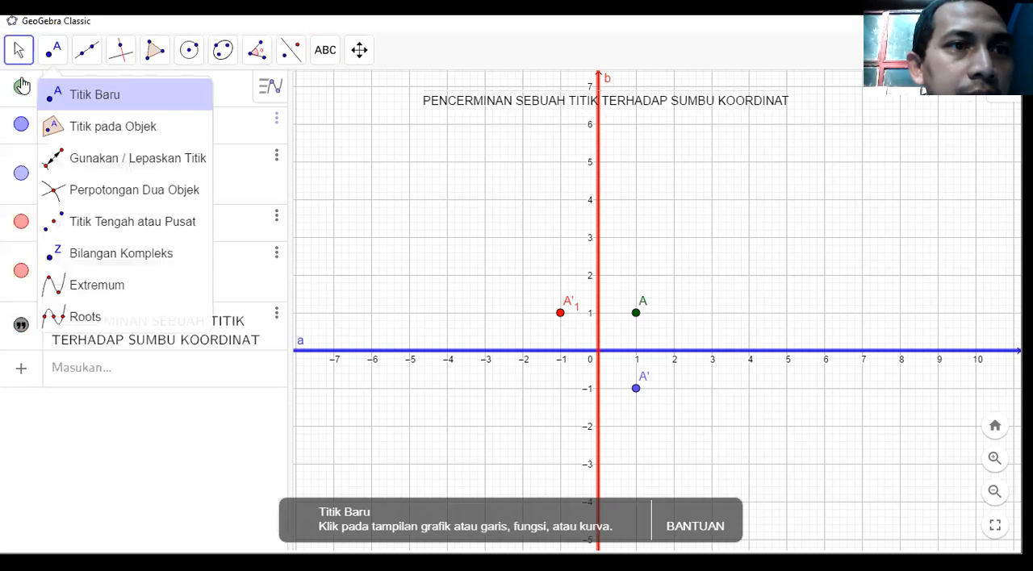
left_click(500, 107)
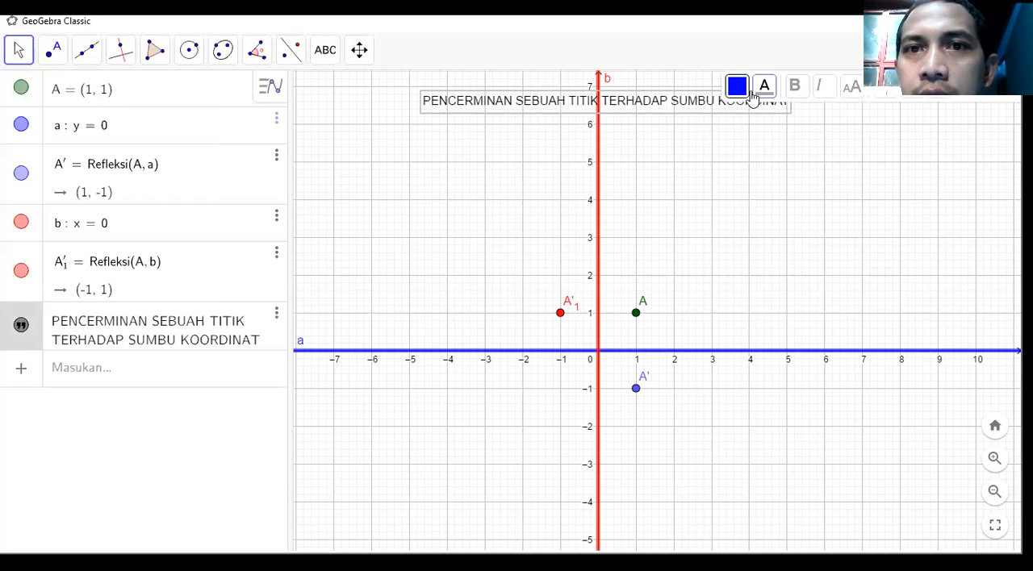
left_click(794, 87)
left_click(858, 91)
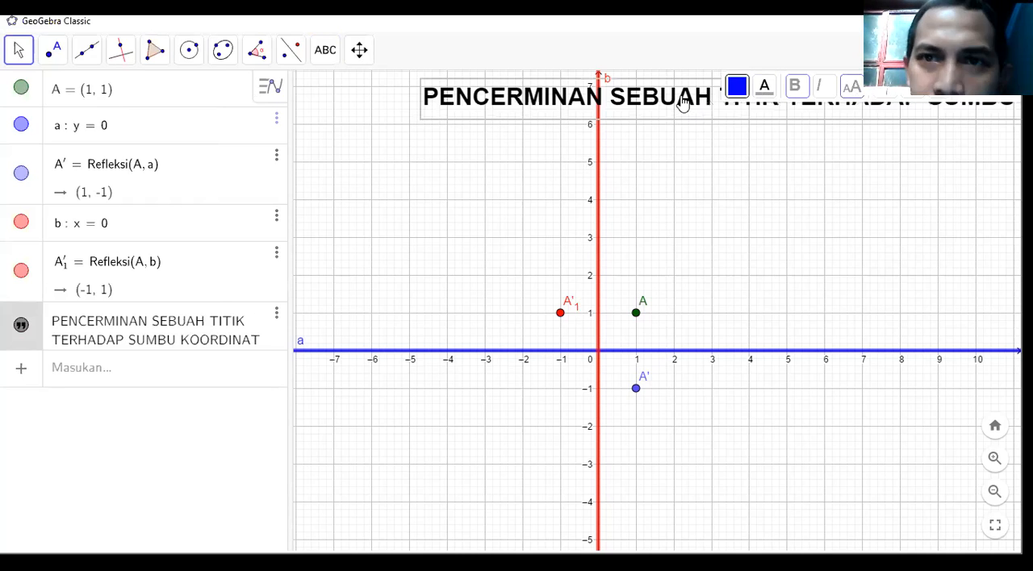
left_click_drag(639, 109, 531, 104)
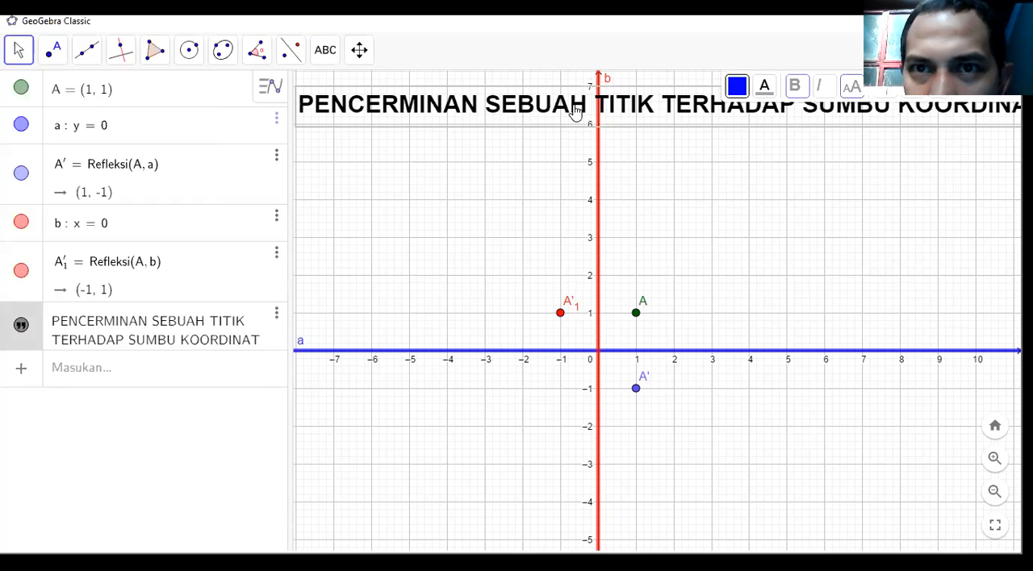
Reduce the title's text size to M (Sedang) and recentre it over the y-axis.
left_click(852, 87)
left_click(859, 179)
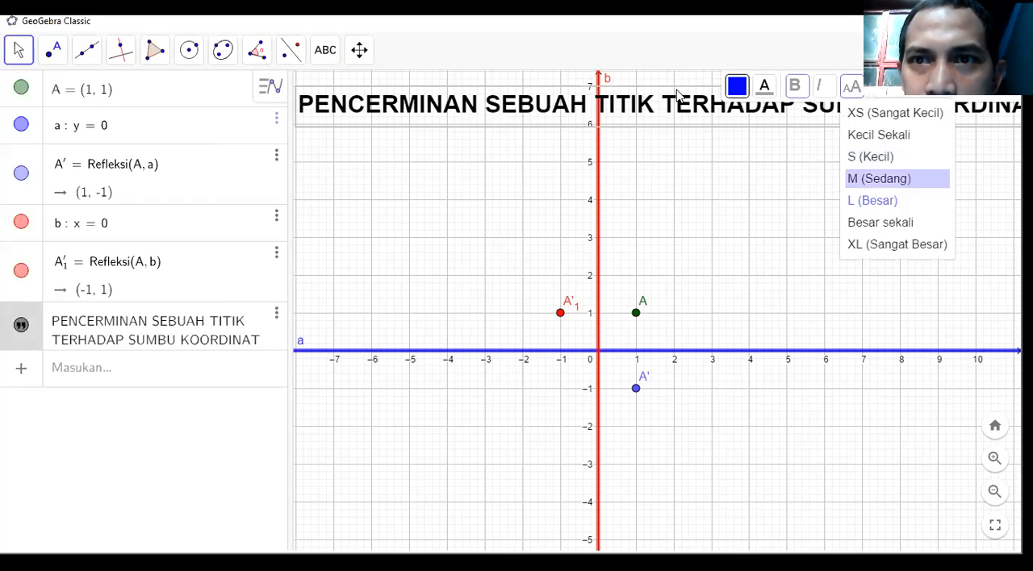
left_click_drag(710, 112, 722, 114)
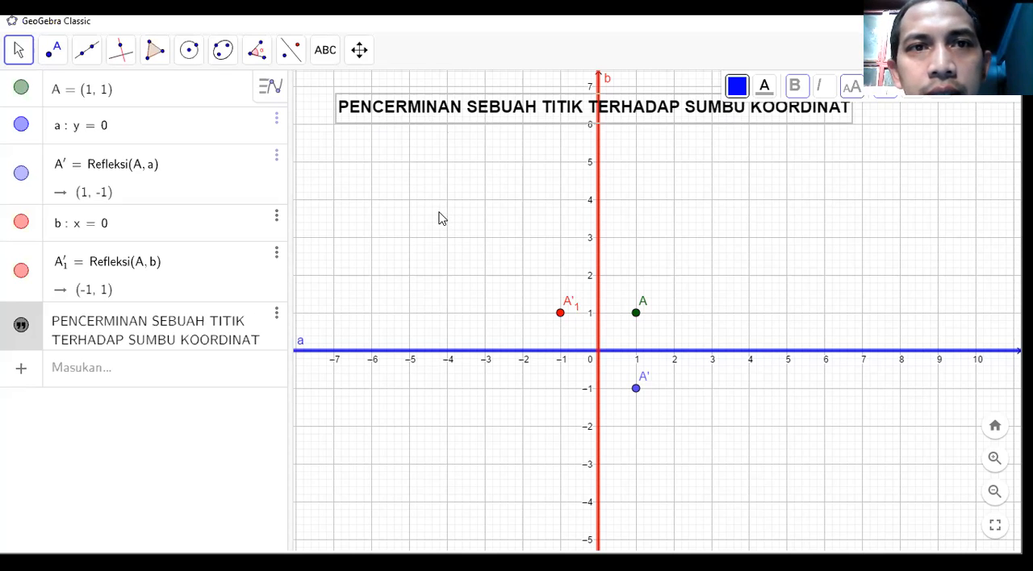
Start a text reading A= in the second quadrant and browse its advanced objects, symbols and LaTeX formulas.
left_click(326, 63)
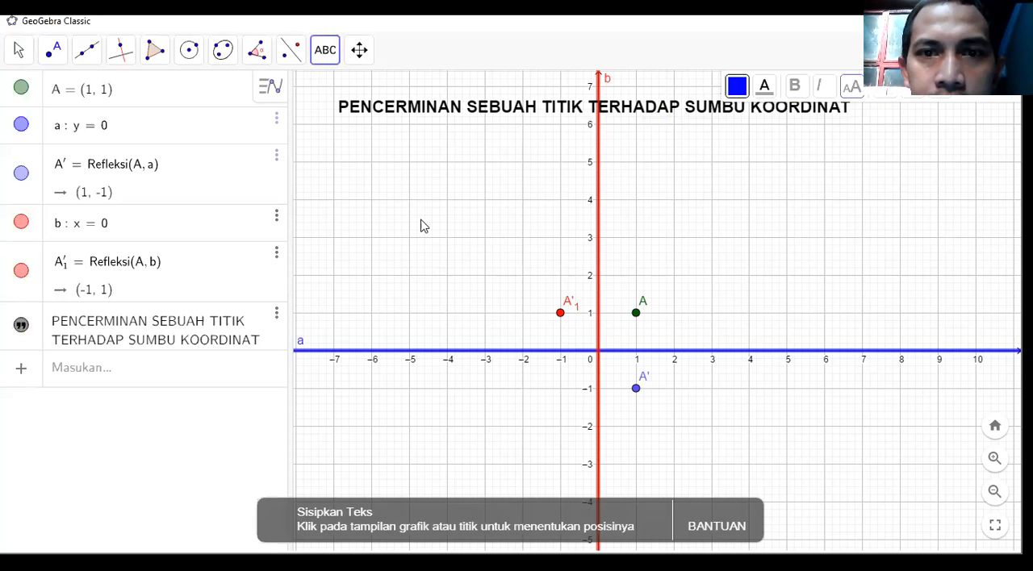
left_click(421, 226)
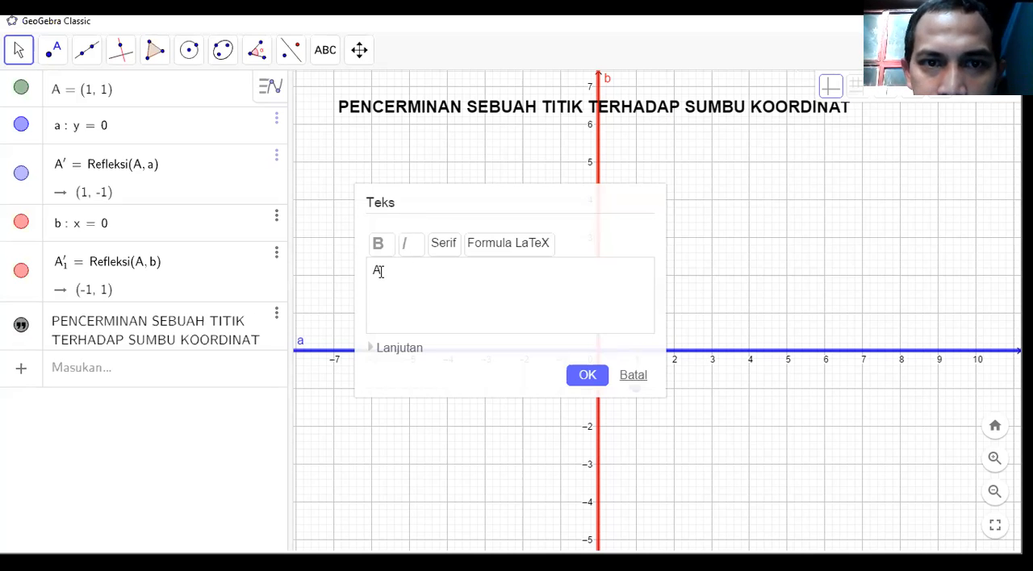
left_click(397, 356)
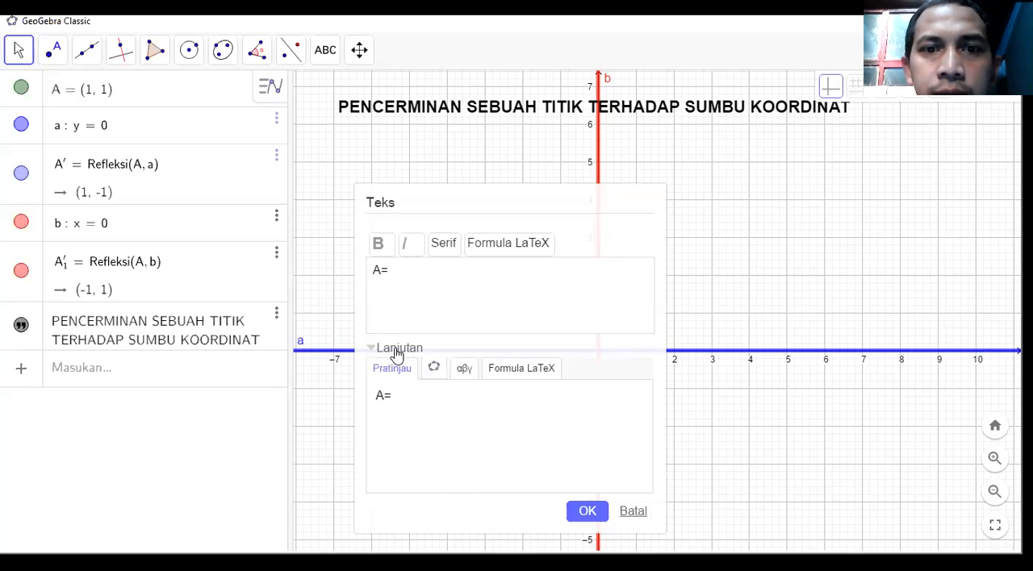
left_click(434, 369)
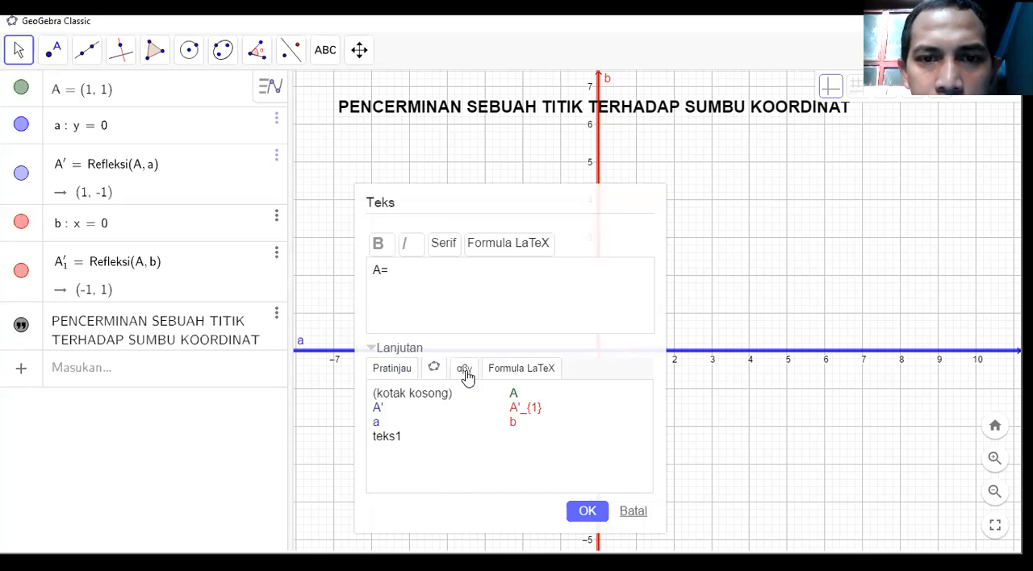
left_click(465, 373)
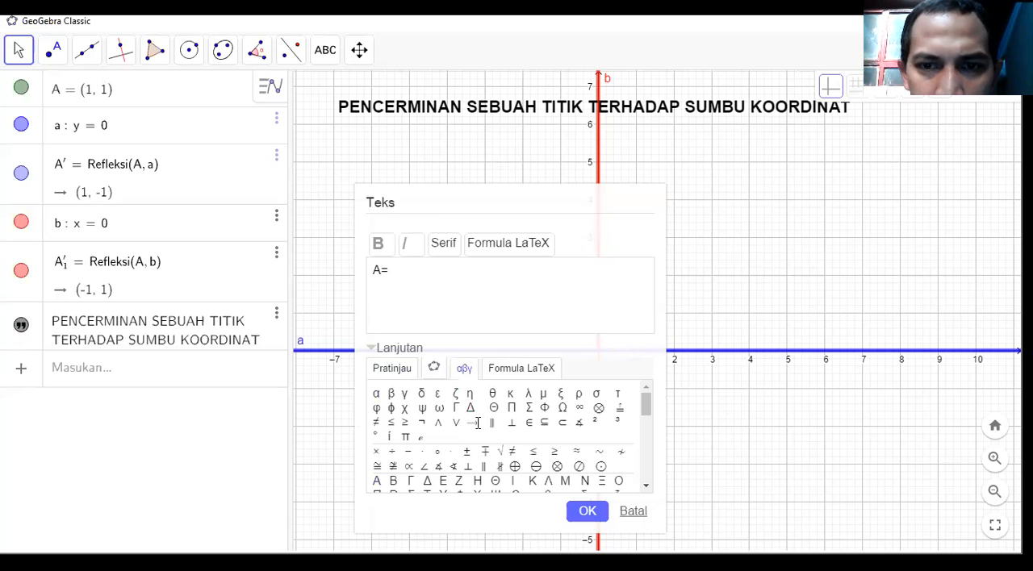
left_click_drag(650, 426, 644, 385)
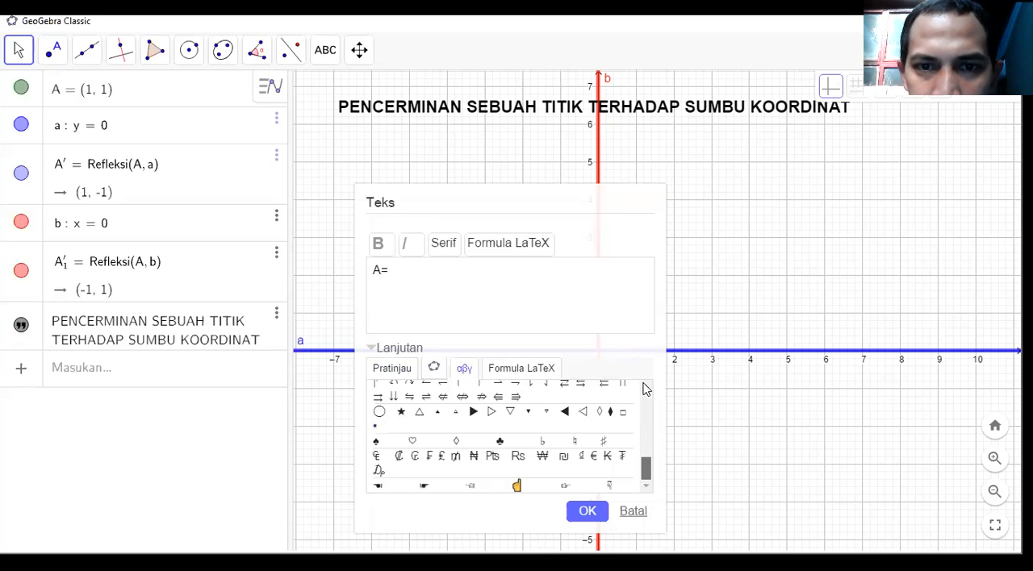
left_click(522, 369)
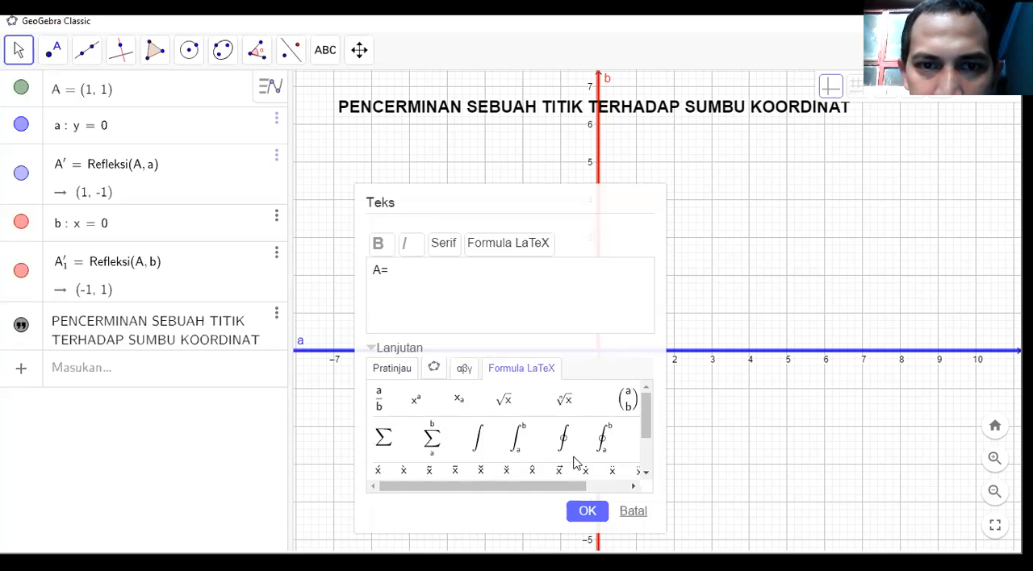
left_click(433, 370)
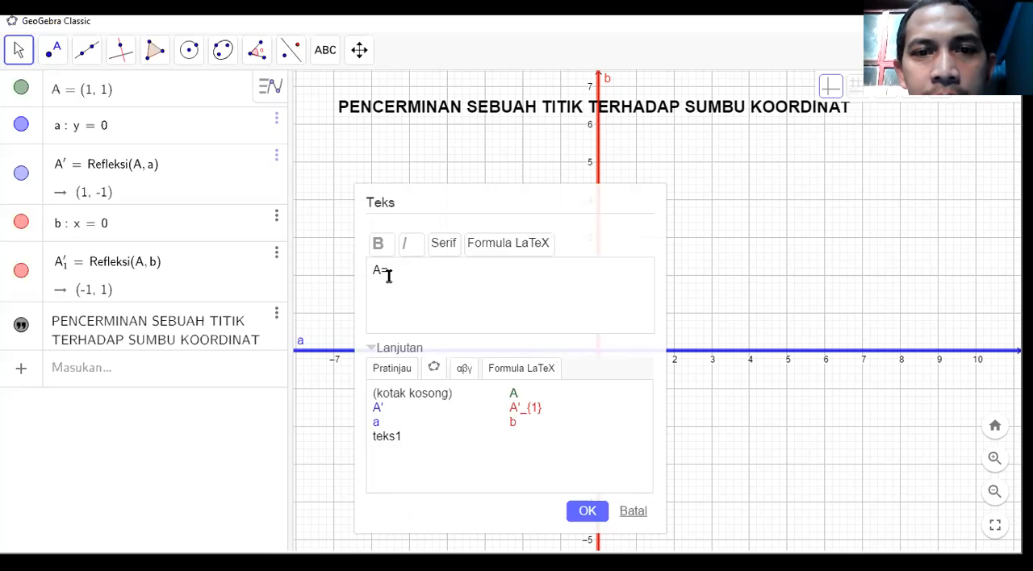
Insert point A as a linked object after A=, create the text, and place it below the title's starting end.
left_click(513, 393)
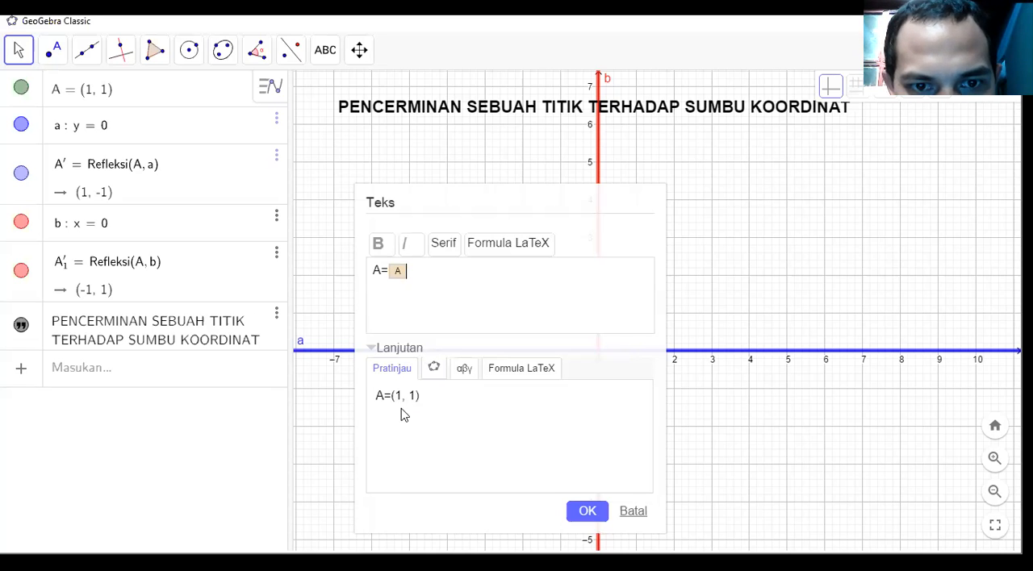
left_click(434, 368)
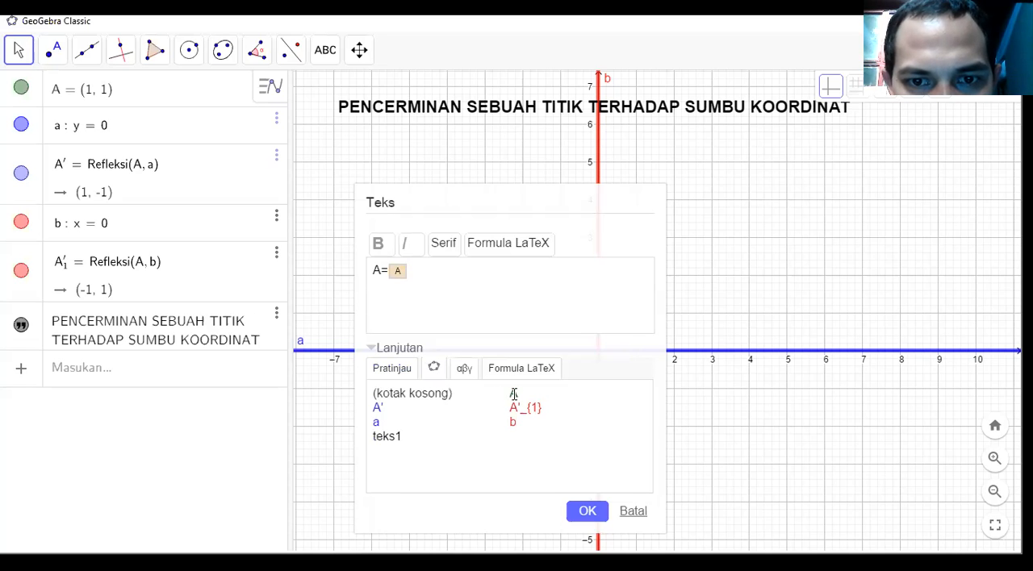
left_click(396, 371)
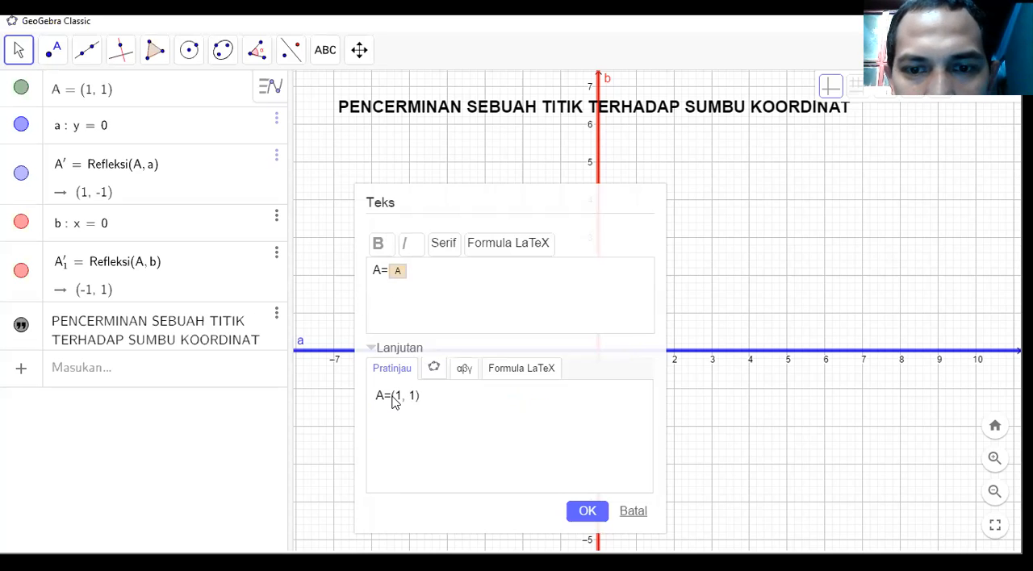
left_click(587, 511)
left_click_drag(452, 225, 368, 184)
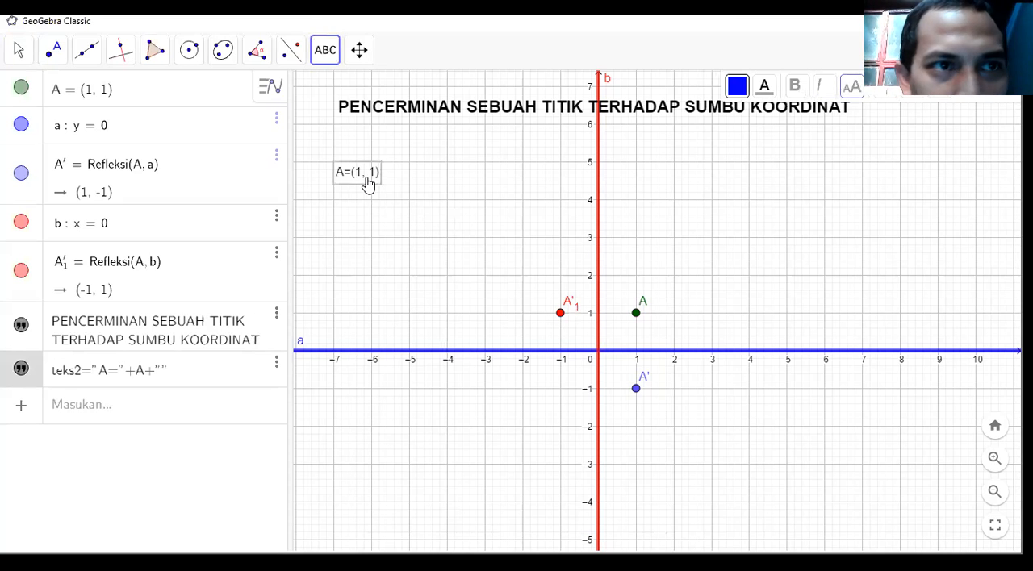
Make the coordinate text of point A dark green and bold at size M (Sedang).
left_click(17, 50)
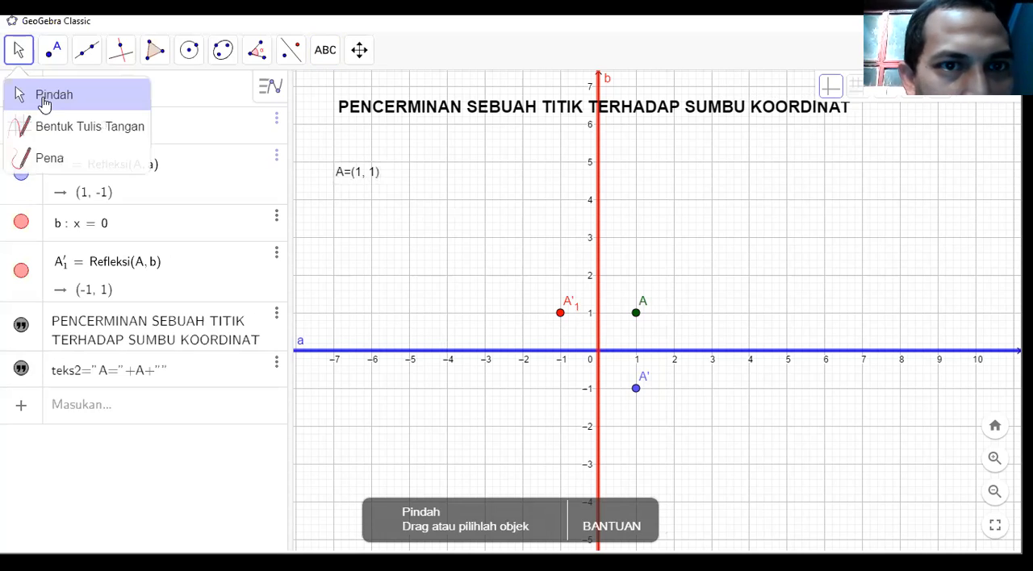
left_click(360, 175)
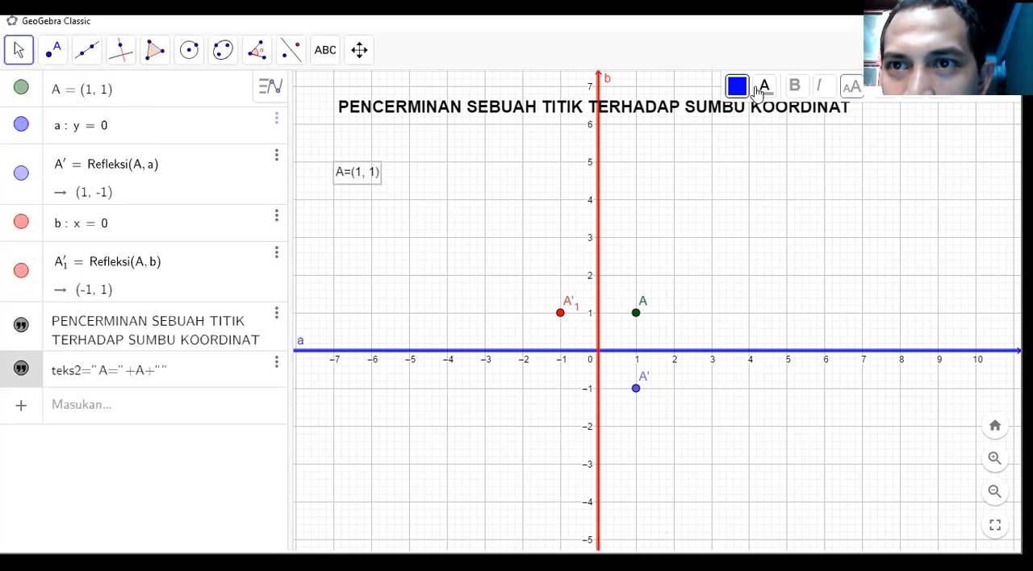
left_click(764, 87)
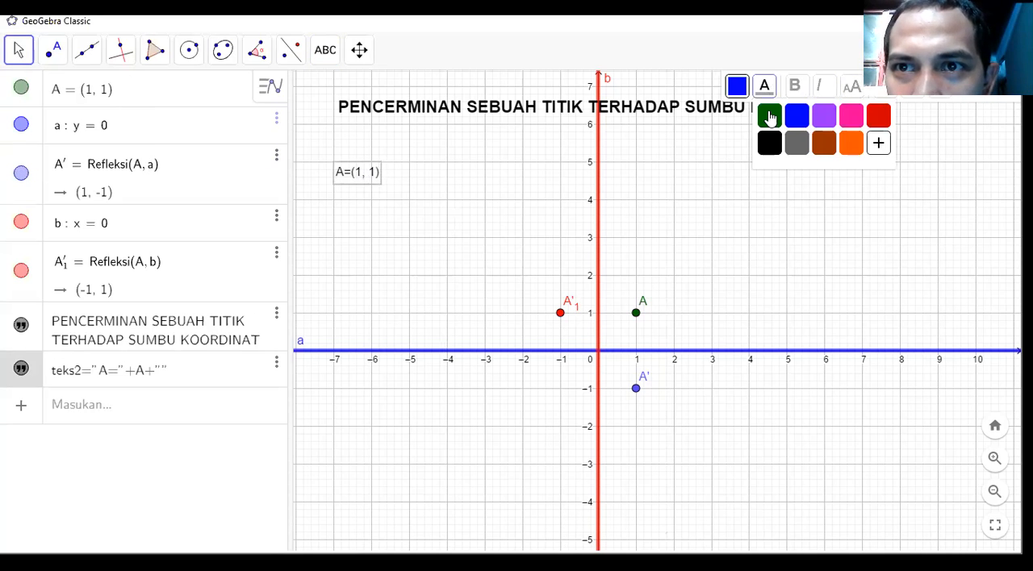
left_click(771, 119)
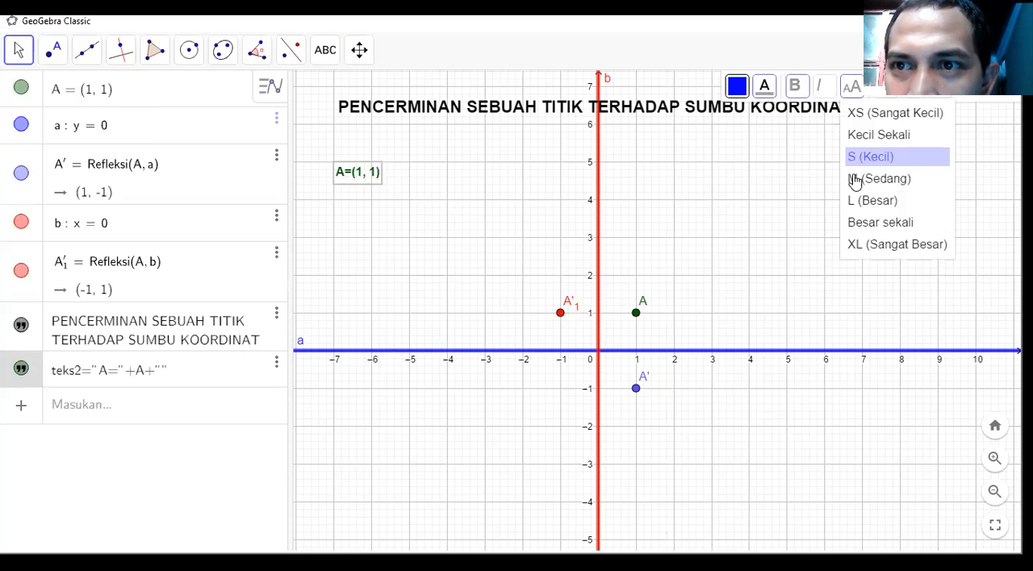
left_click(855, 179)
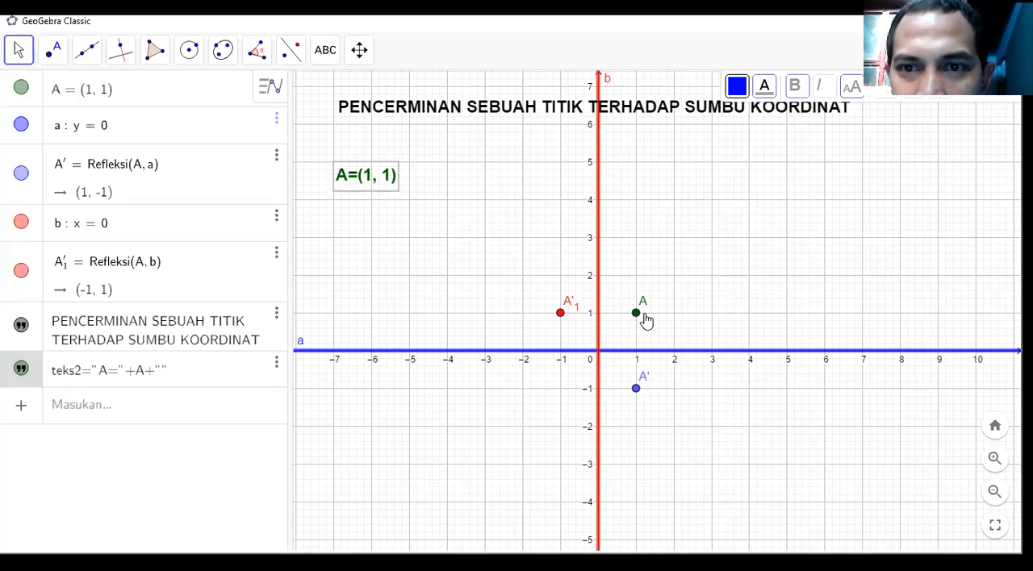
Move point A around the first quadrant and leave it at (2, 2).
left_click_drag(637, 314, 688, 327)
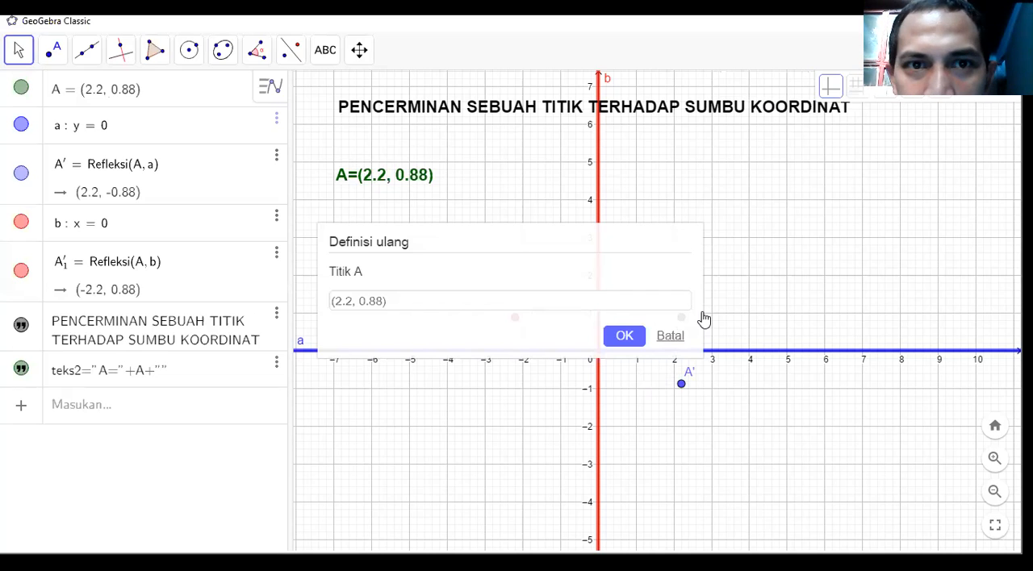
left_click_drag(706, 288, 677, 285)
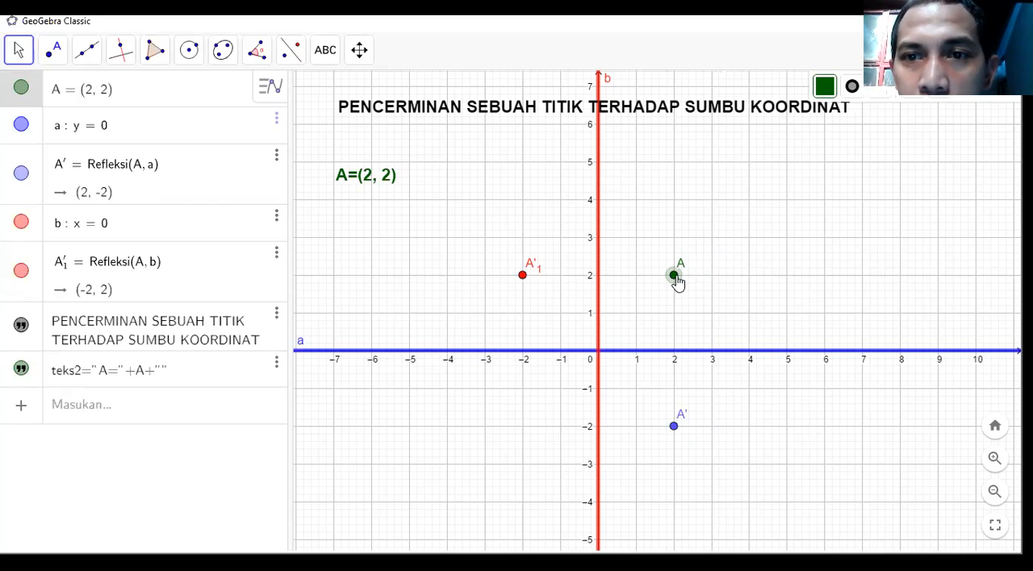
left_click_drag(674, 275, 638, 242)
left_click_drag(699, 256, 676, 284)
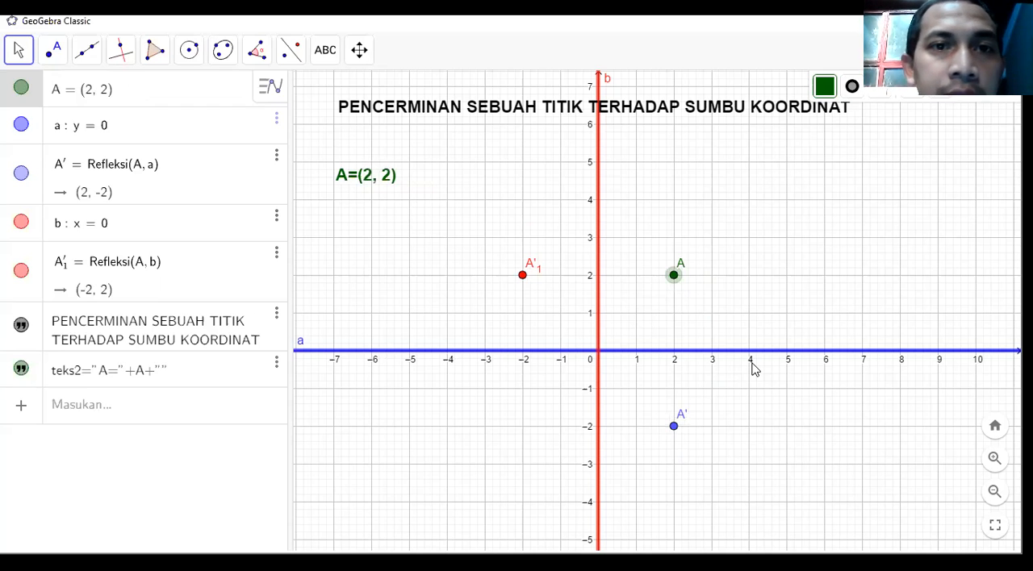
Start another text with the Sisipkan Teks tool, enter A'= as its content, and expand the advanced options.
scroll(738, 298, "down", 1)
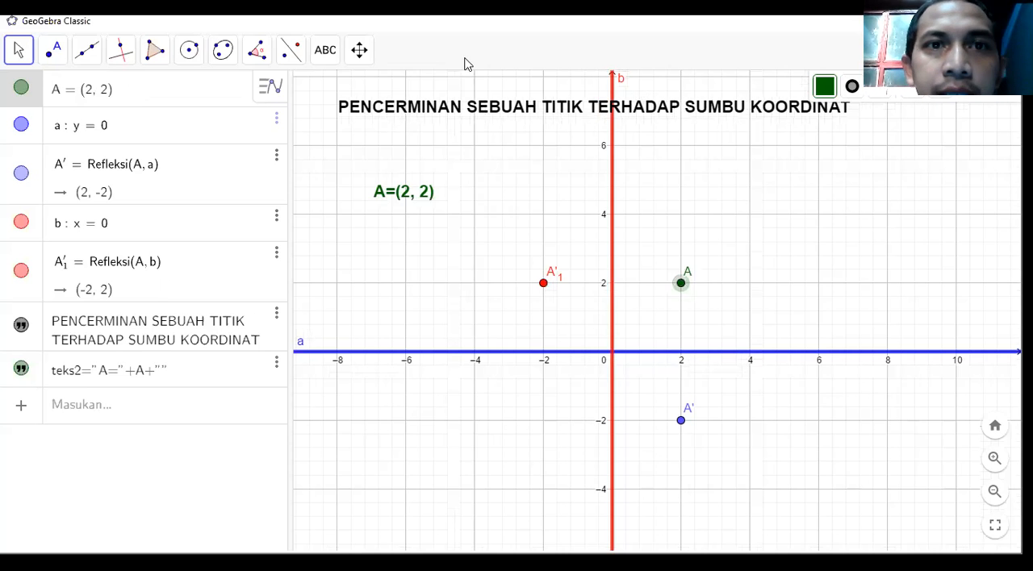
left_click(322, 59)
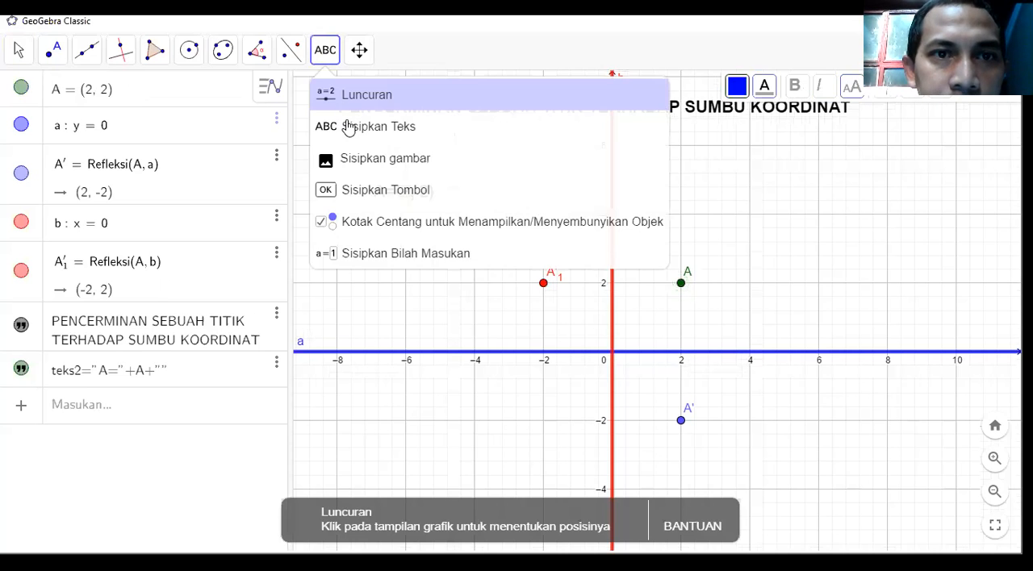
left_click(347, 125)
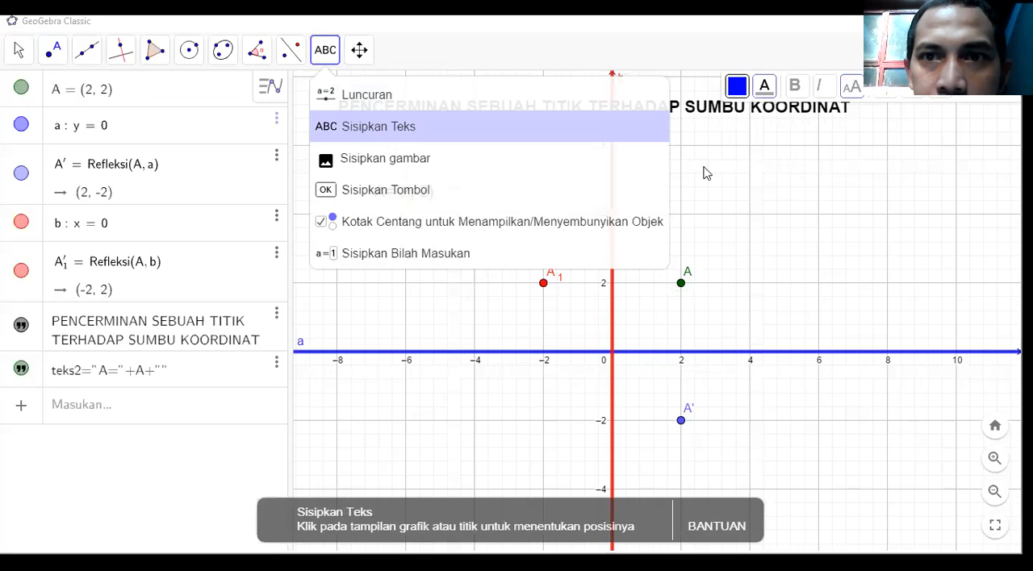
left_click(460, 265)
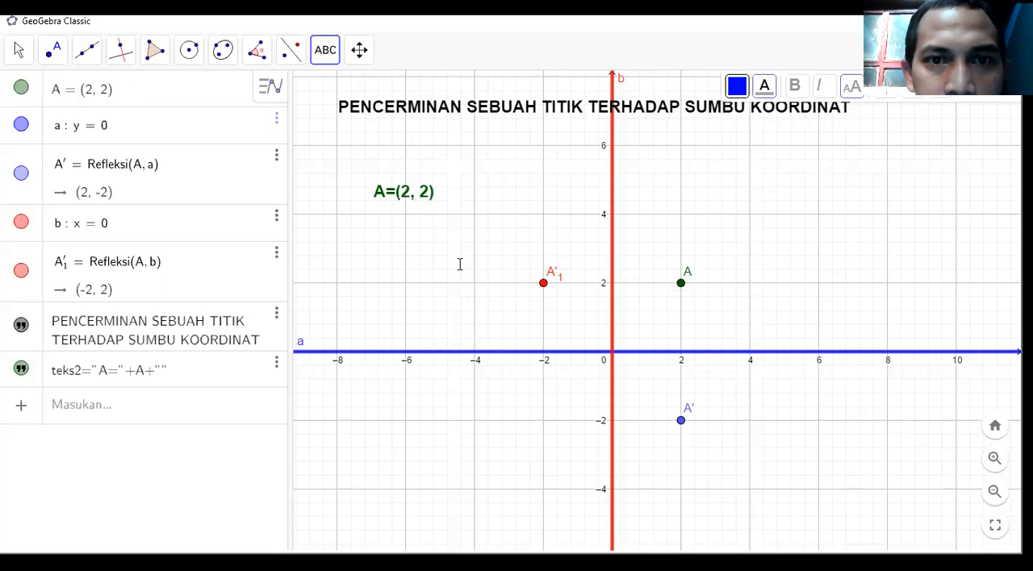
left_click(460, 264)
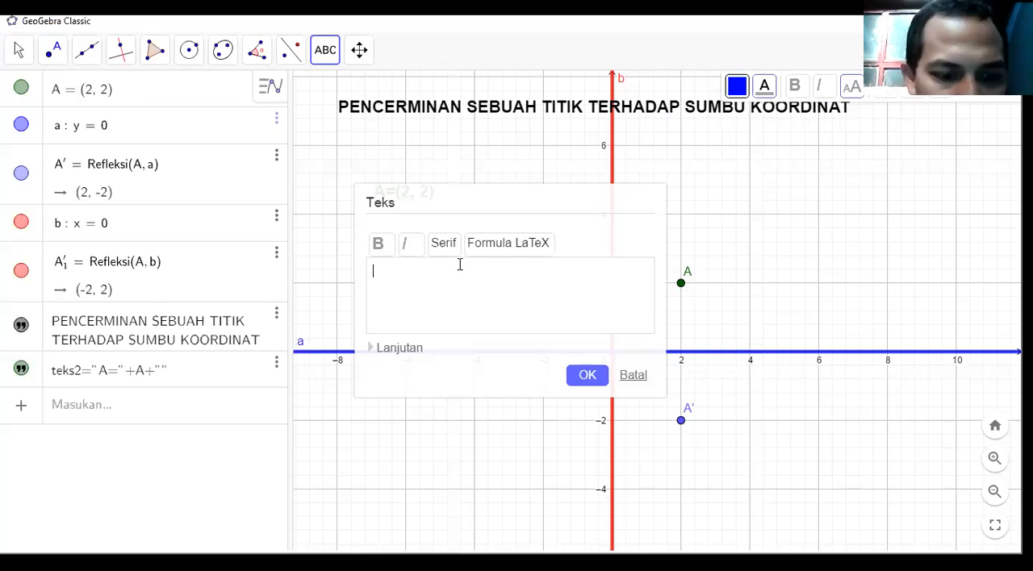
type("A'")
left_click(398, 349)
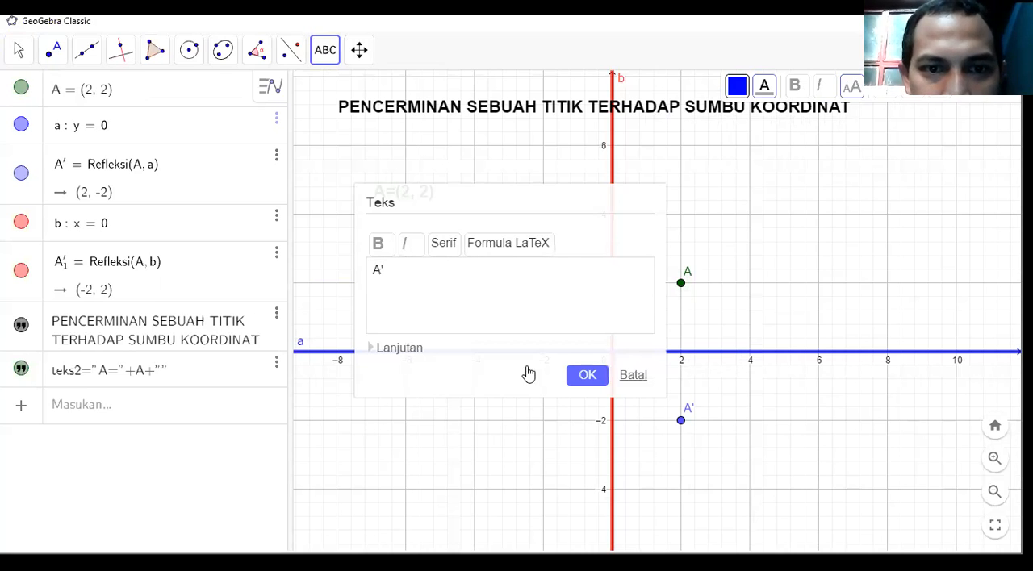
left_click(388, 288)
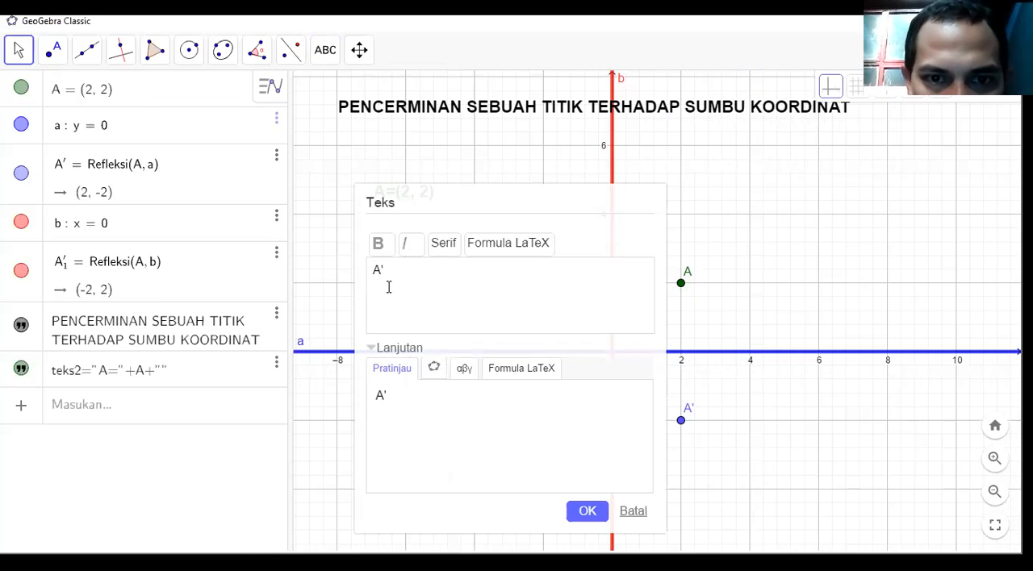
type("=")
Insert point A' as a linked object after A'=, create the text, and place it directly below point A's coordinate text.
left_click(436, 373)
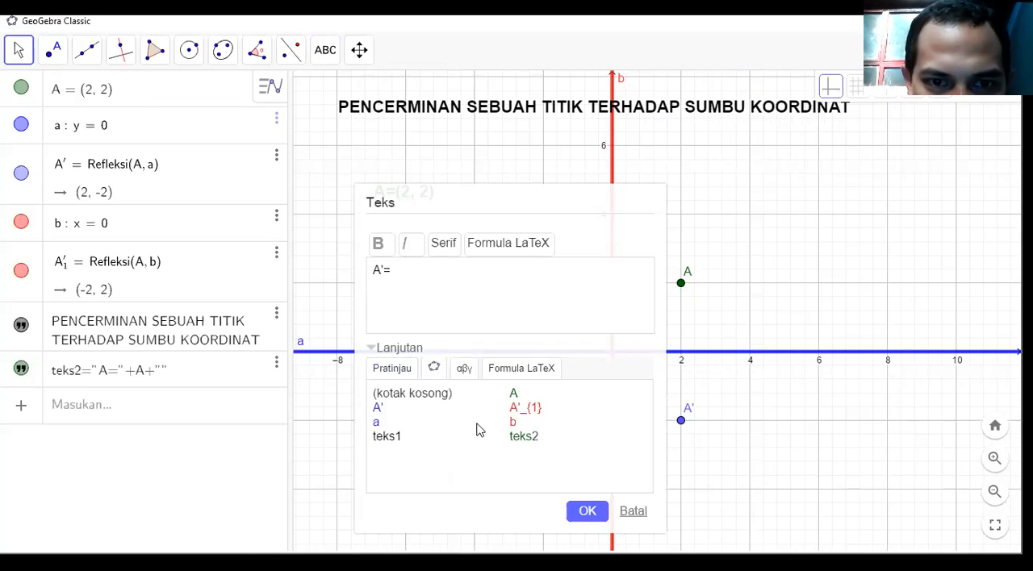
left_click(379, 409)
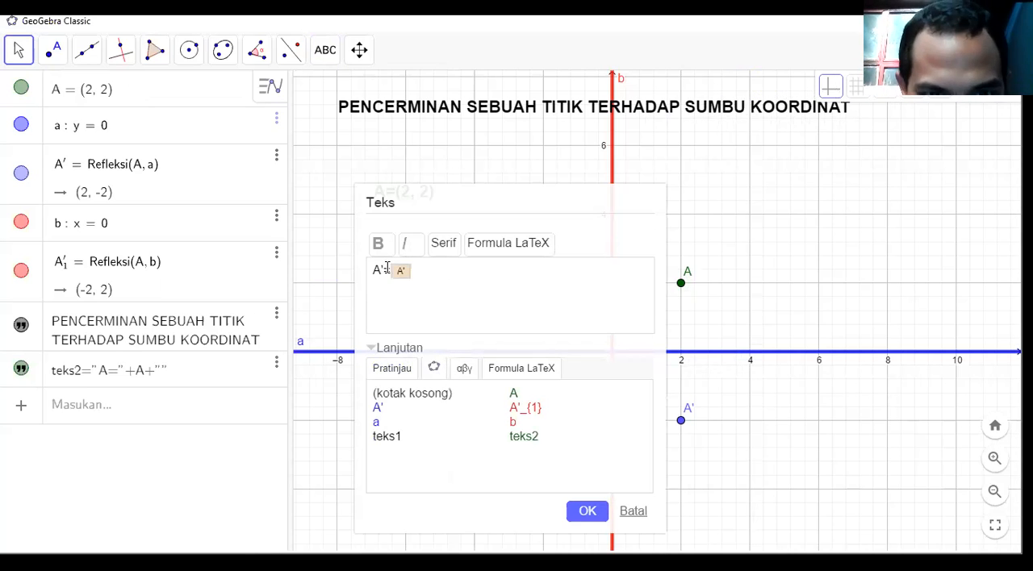
left_click(404, 374)
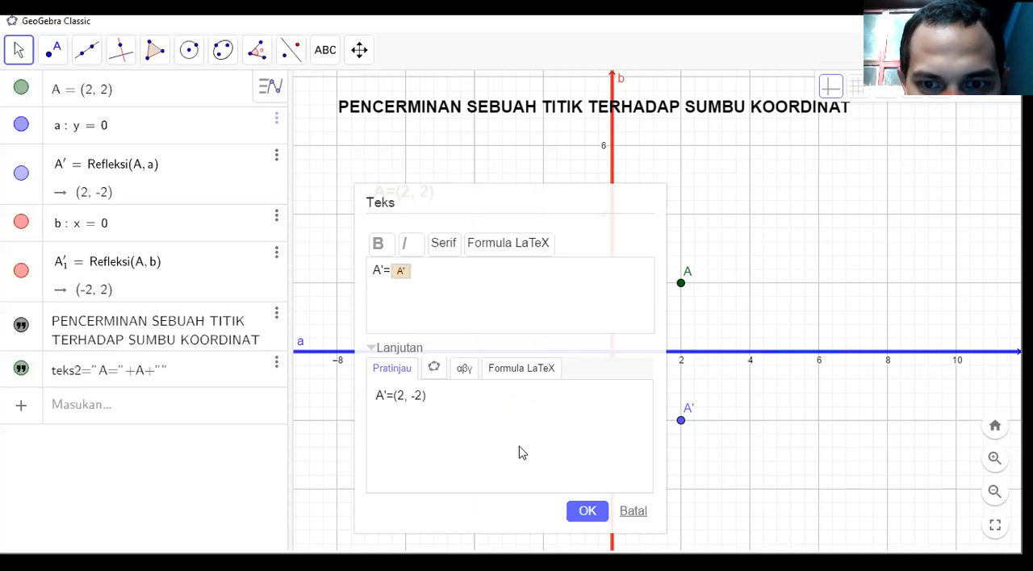
left_click(586, 512)
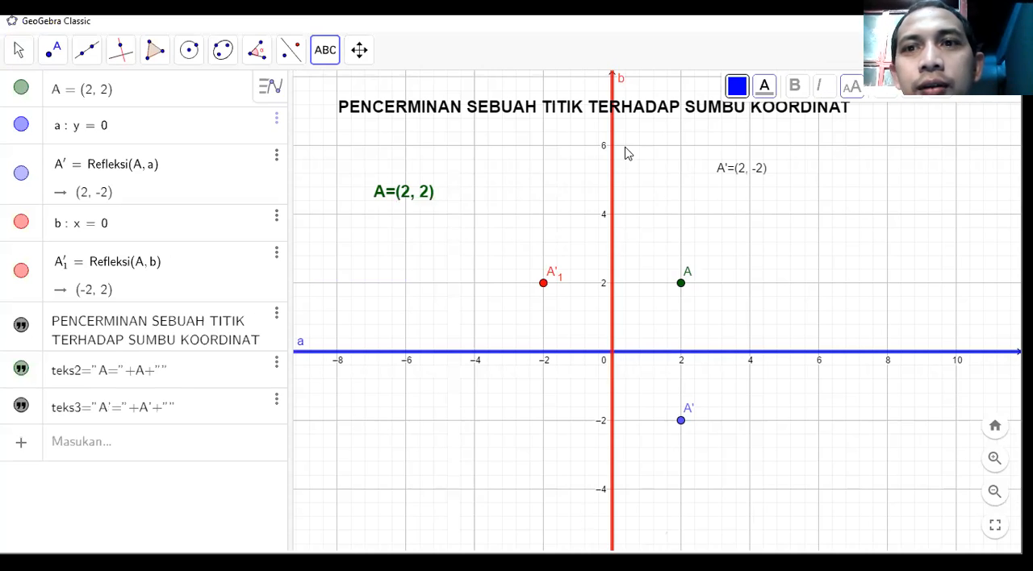
left_click(755, 172)
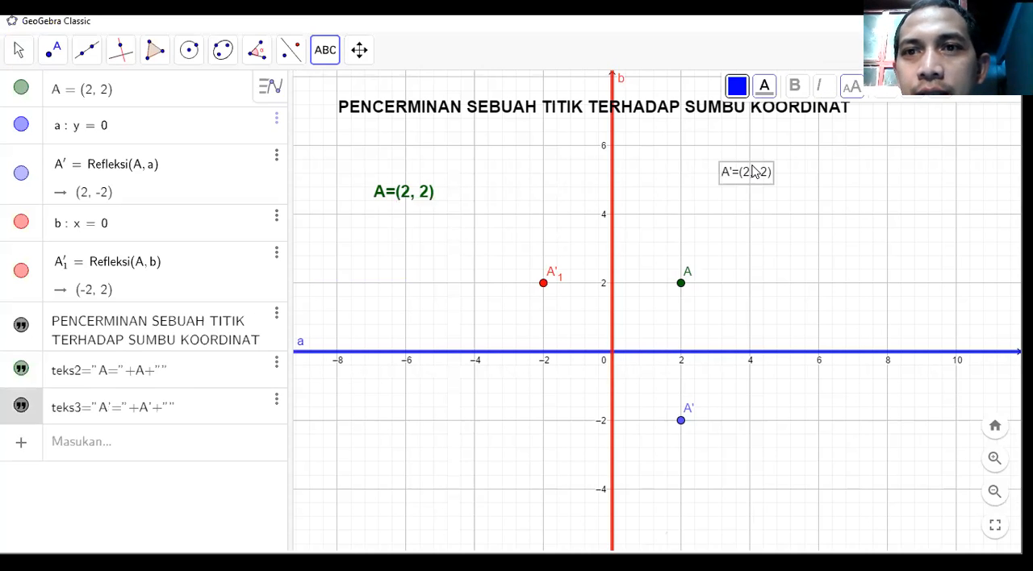
left_click_drag(749, 173, 725, 214)
left_click_drag(408, 235, 399, 234)
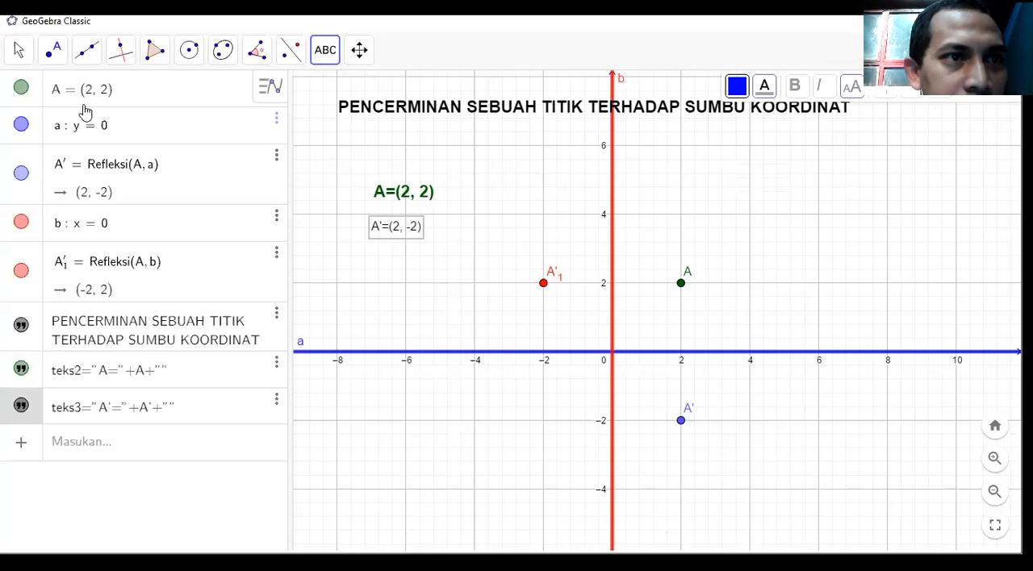
left_click(18, 50)
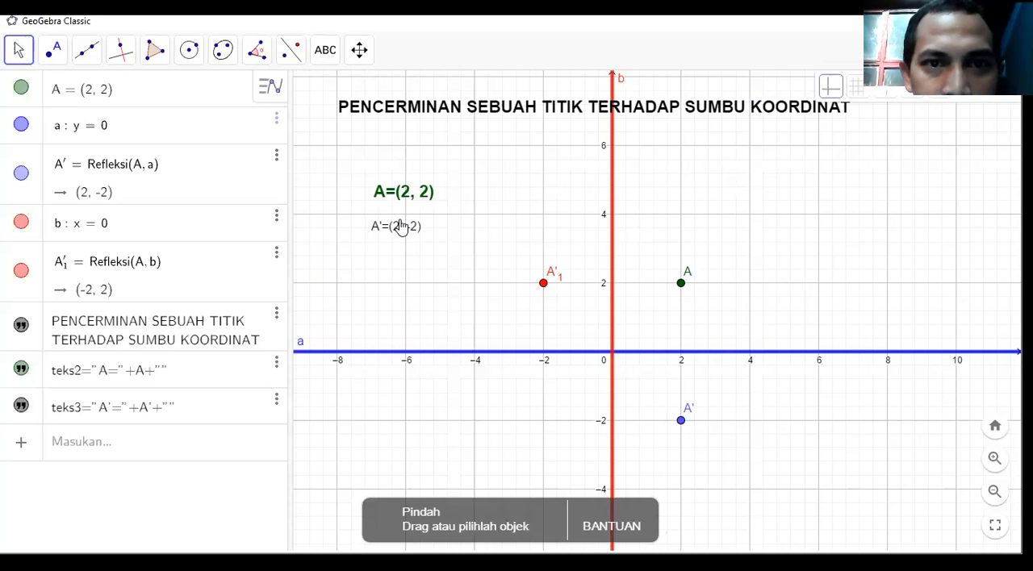
left_click(736, 93)
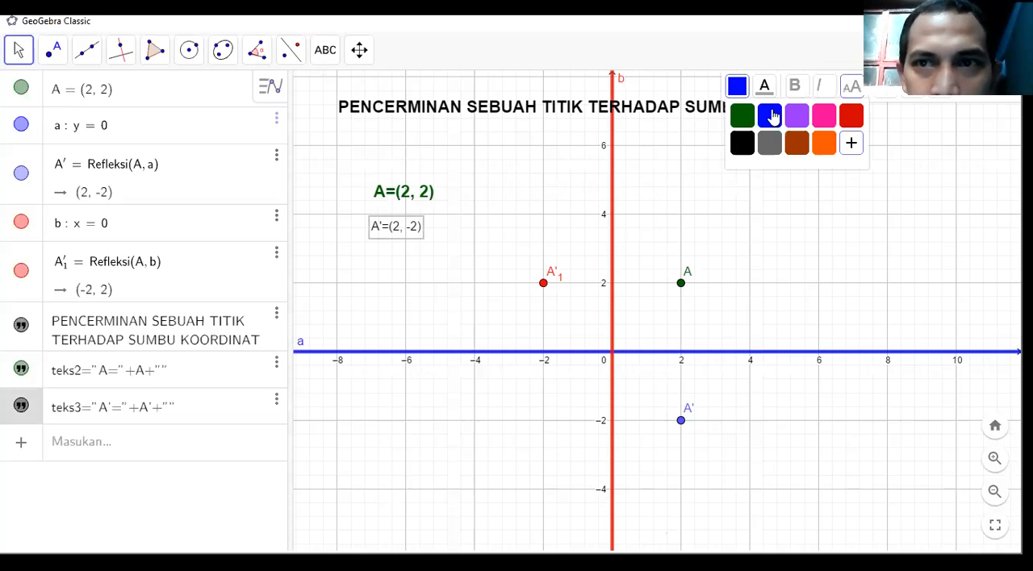
left_click(771, 117)
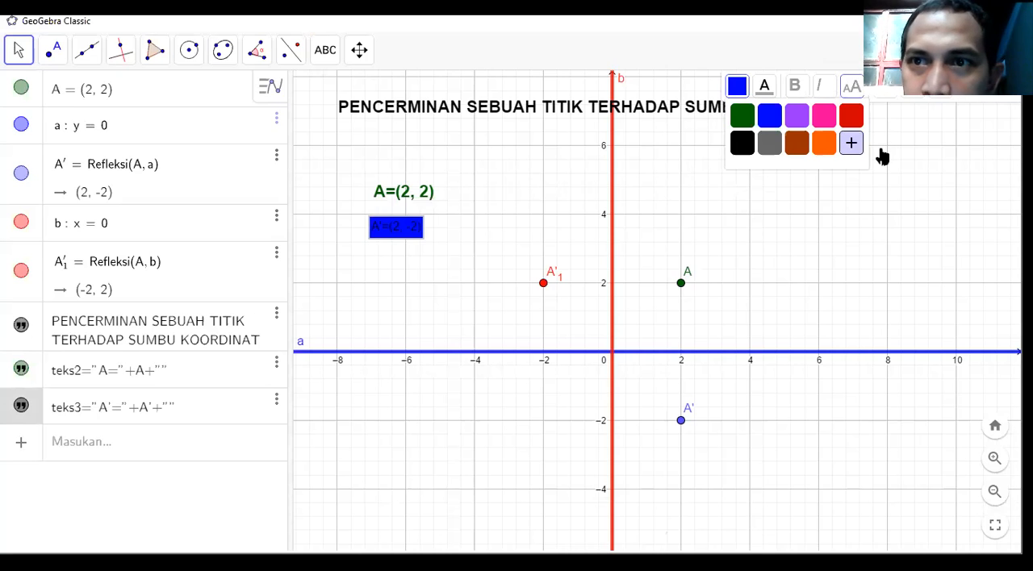
left_click(850, 143)
key("ctrl+z")
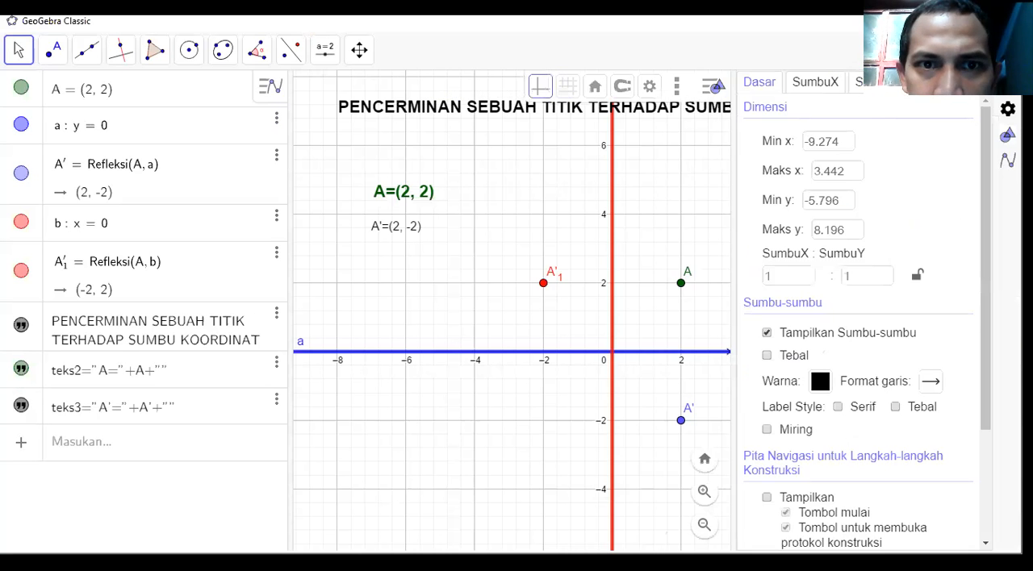
Make the coordinate text of point A' blue and bold at size M (Sedang).
left_click(393, 230)
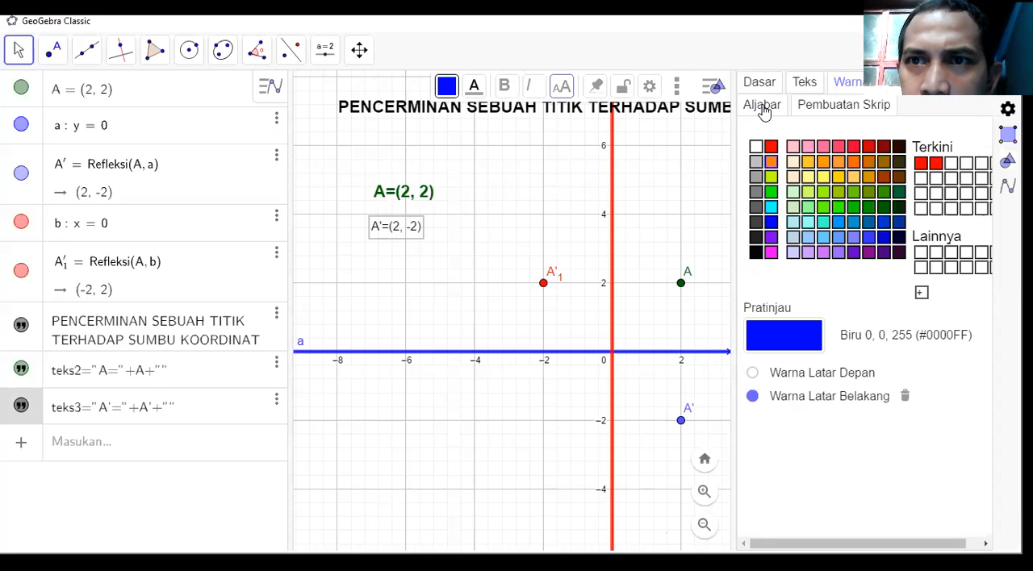
left_click(478, 94)
left_click(505, 121)
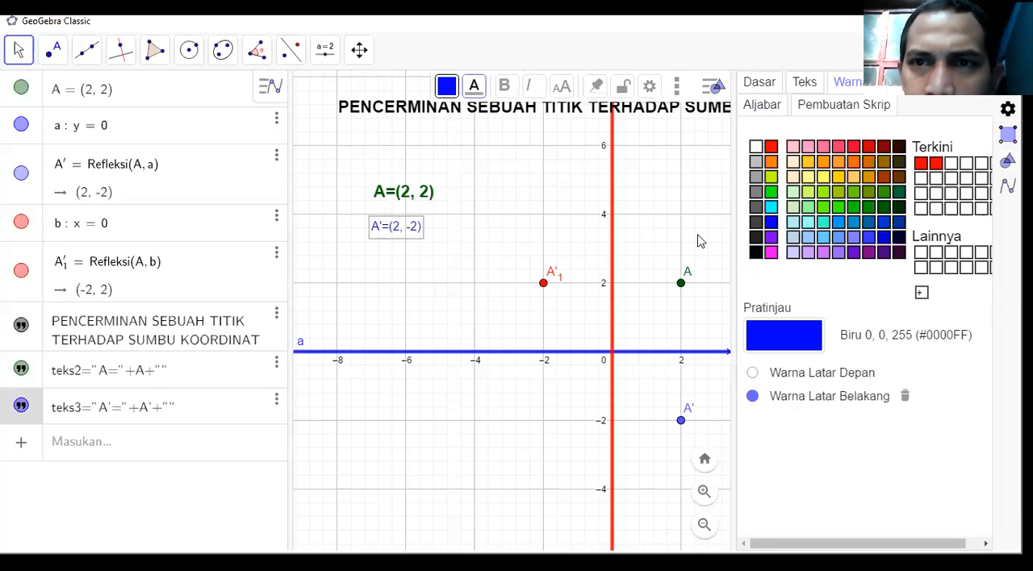
left_click(1008, 82)
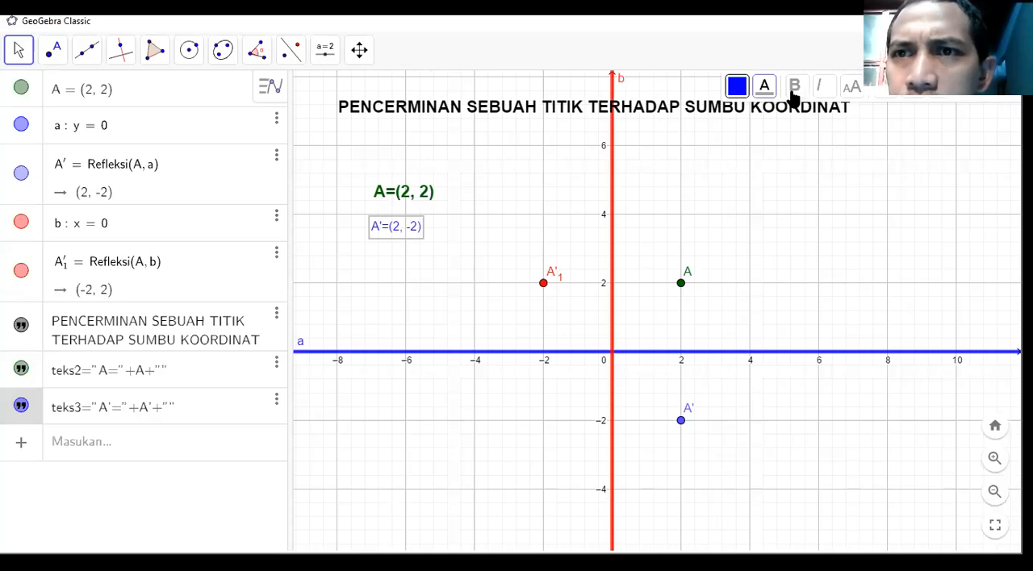
left_click(794, 86)
left_click(853, 89)
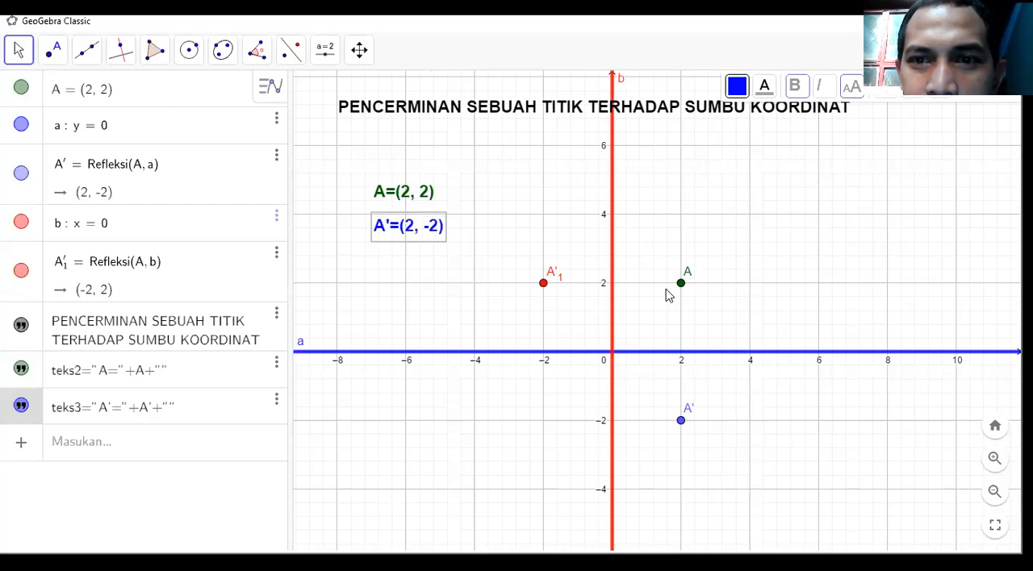
Move point A around the first quadrant to test the A' coordinate text, and leave it at (2, 2).
left_click_drag(666, 297, 674, 269)
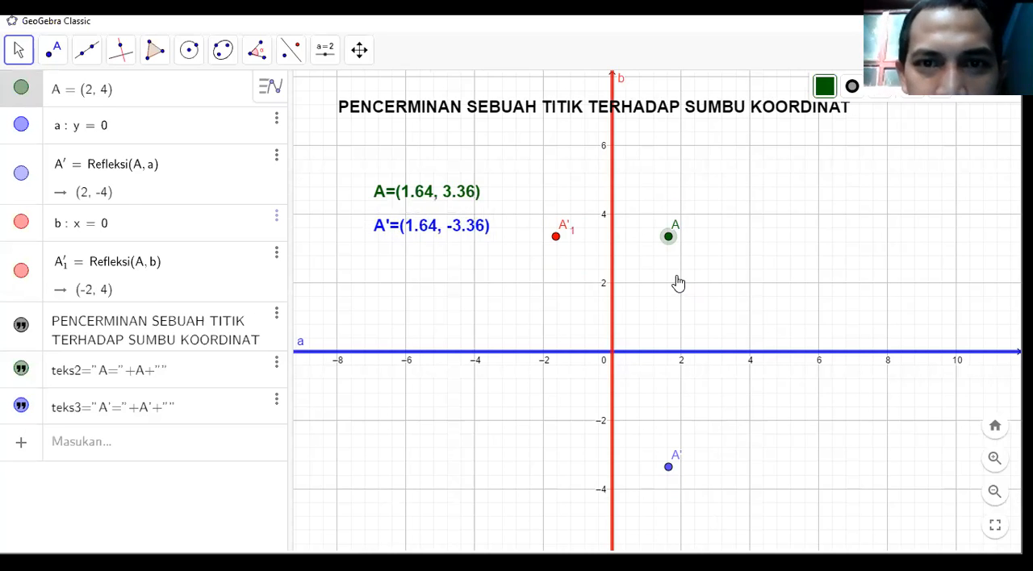
left_click_drag(751, 276, 683, 293)
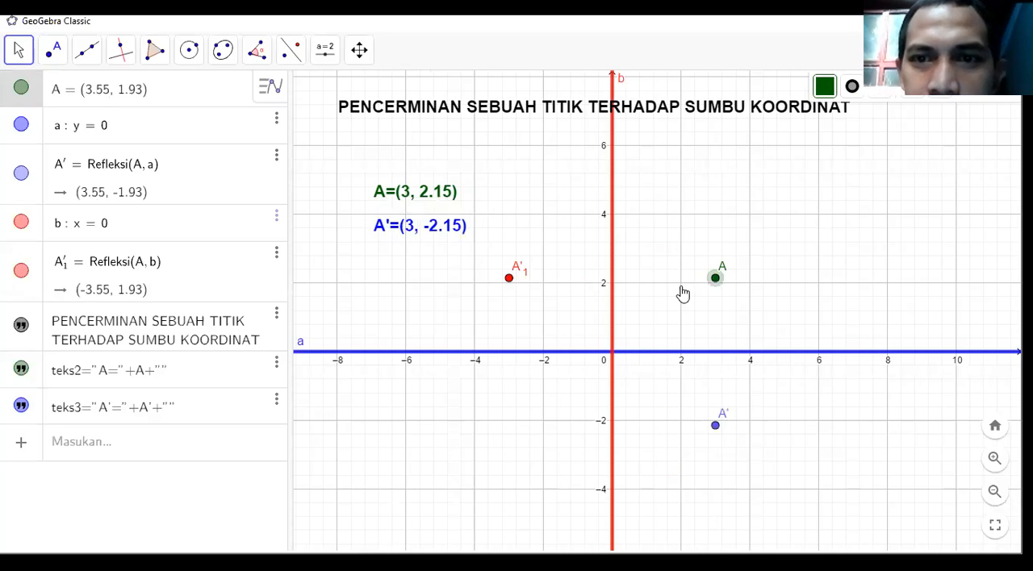
left_click_drag(678, 222, 741, 226)
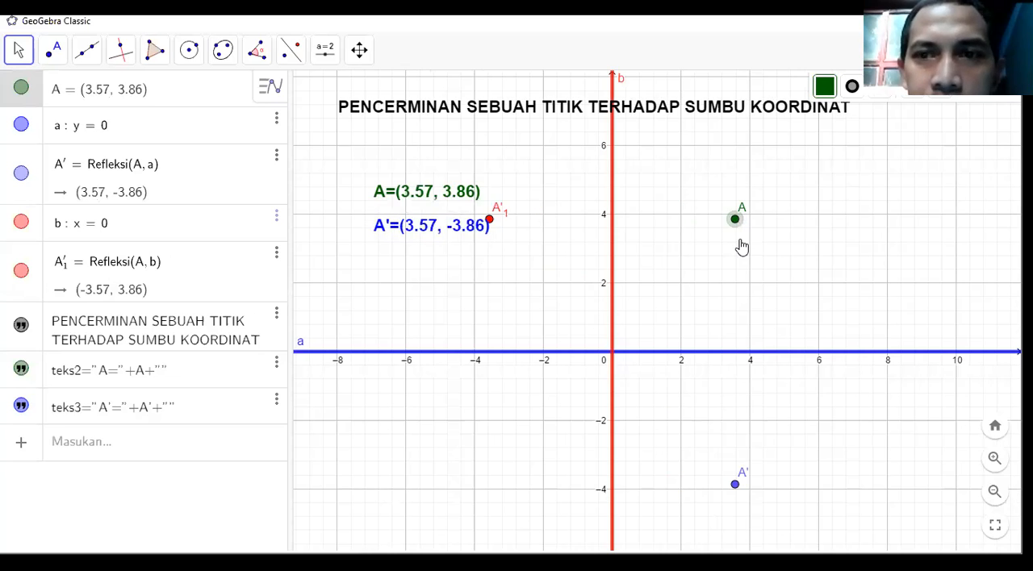
left_click_drag(743, 282, 680, 283)
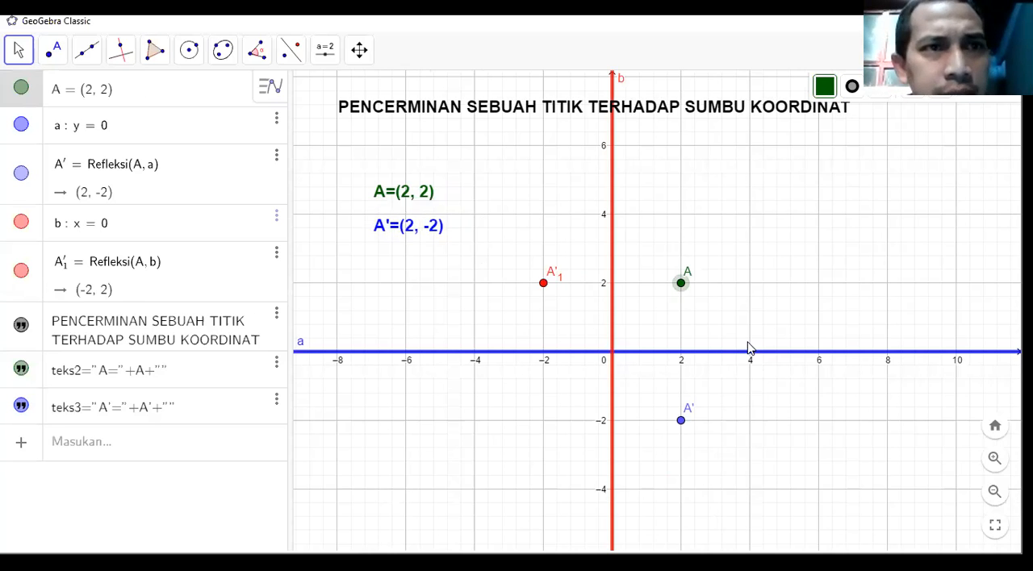
Start another text below the A' coordinate text with the Sisipkan Teks tool, enter A_1' in bold, and expand the advanced options.
left_click(323, 55)
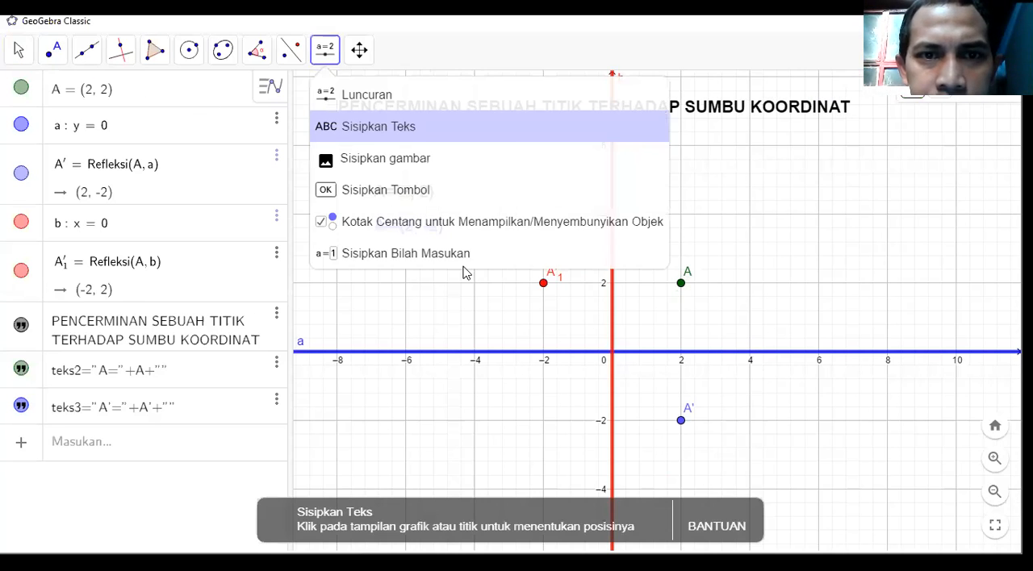
left_click(462, 269)
left_click(423, 299)
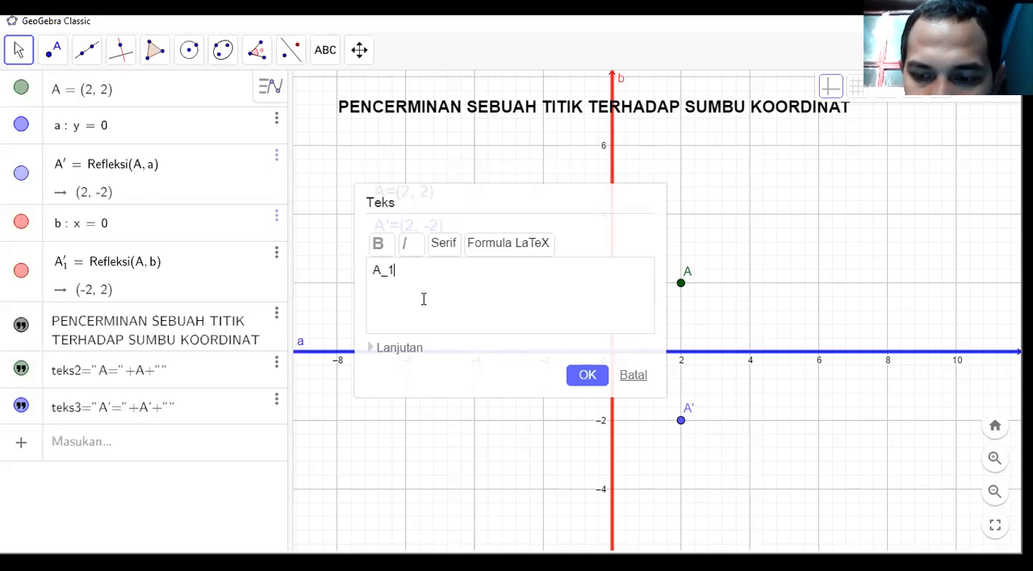
left_click(377, 246)
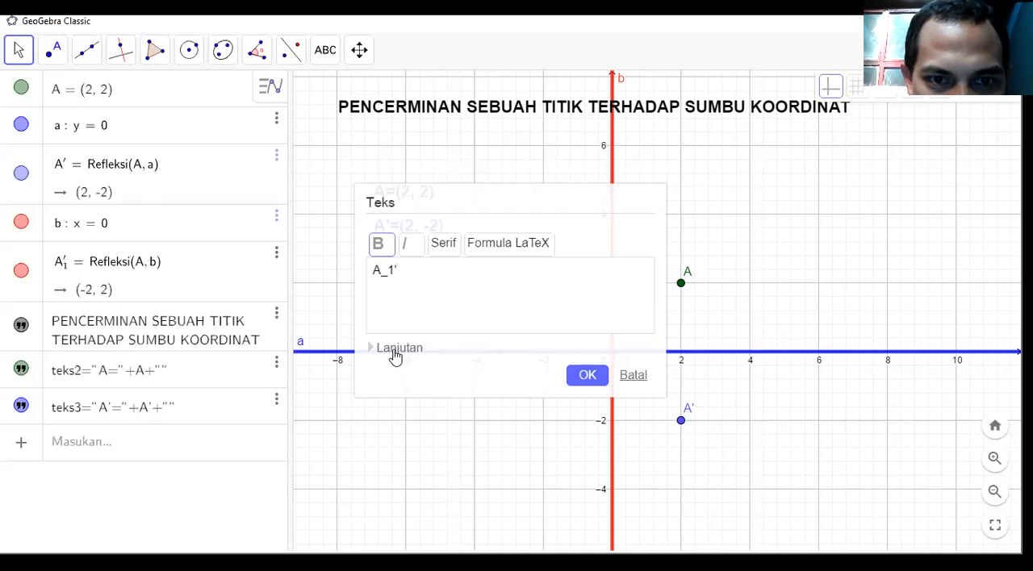
left_click(394, 352)
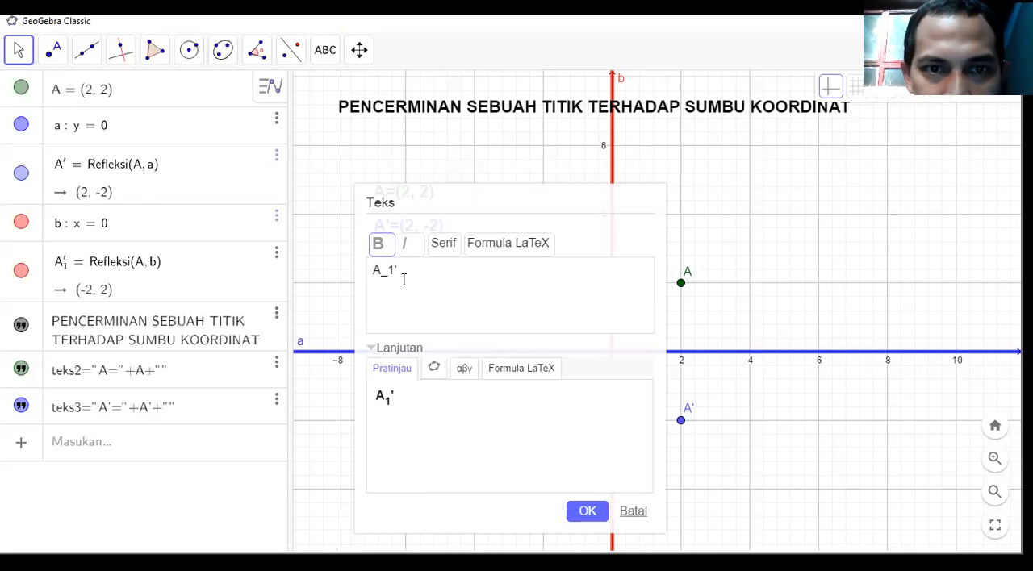
Complete the text as A_1'= followed by the linked object A'_{1}, create it, and move it below the A' coordinate text.
type("=")
left_click(434, 369)
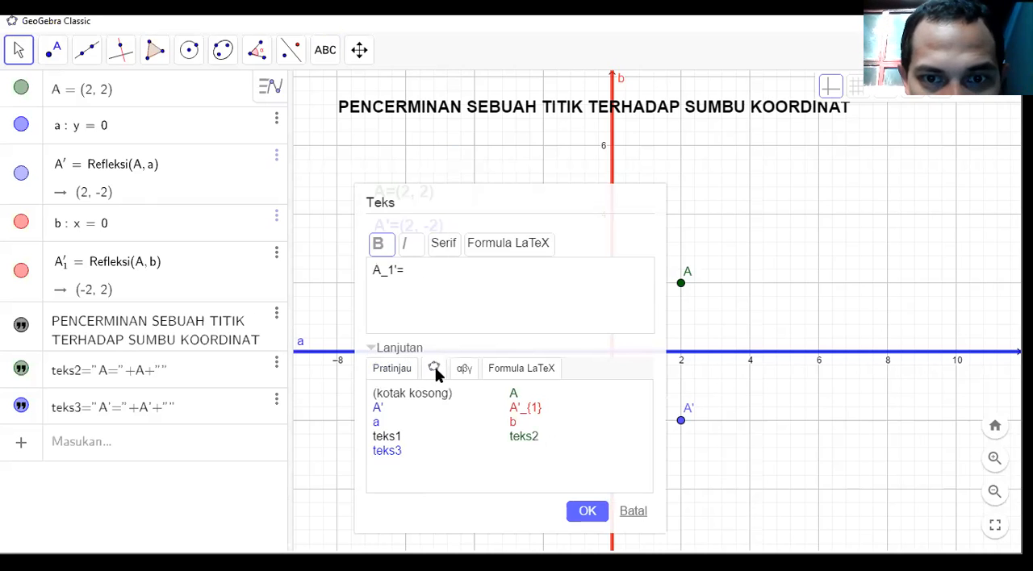
left_click(526, 409)
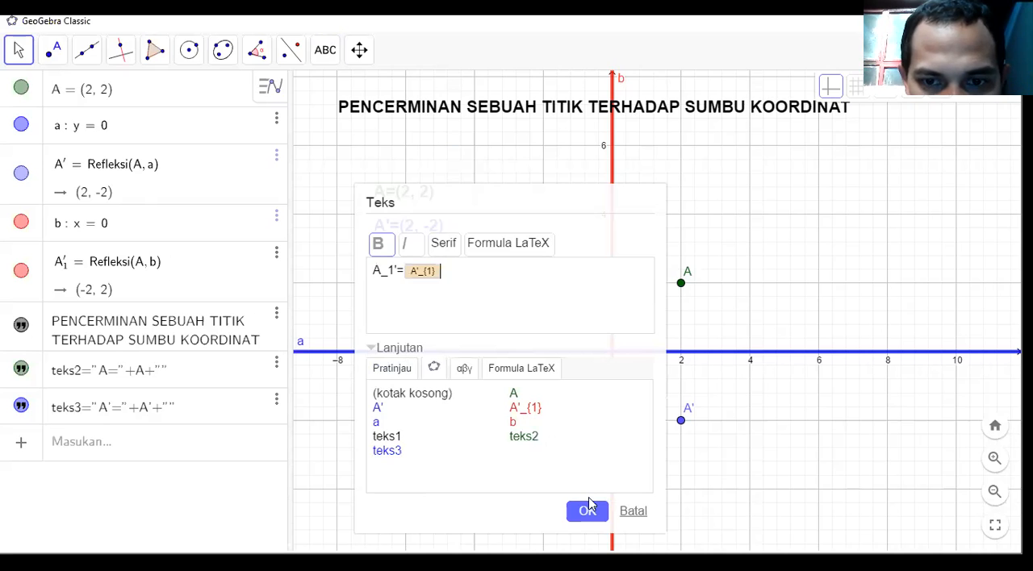
left_click(588, 512)
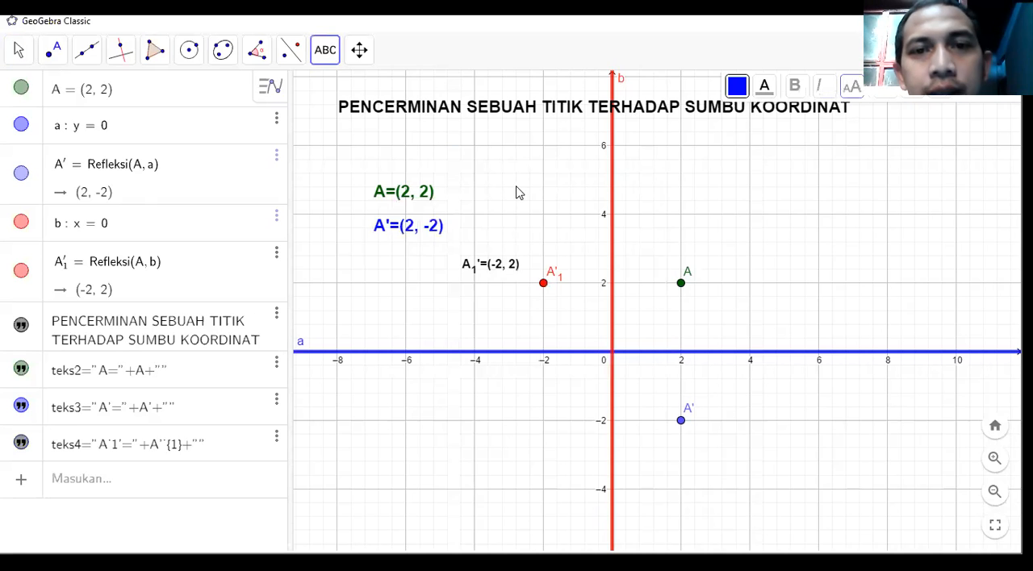
left_click_drag(448, 274, 387, 277)
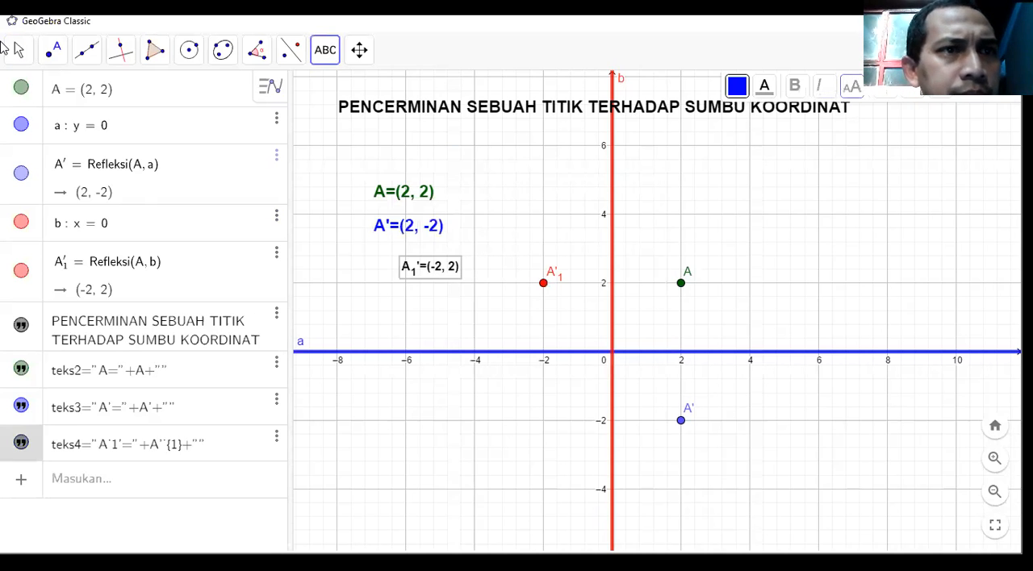
Make the coordinate text of the point reflected across the y-axis red at size M (Sedang) and align it beneath the A' text.
left_click(18, 50)
left_click(438, 272)
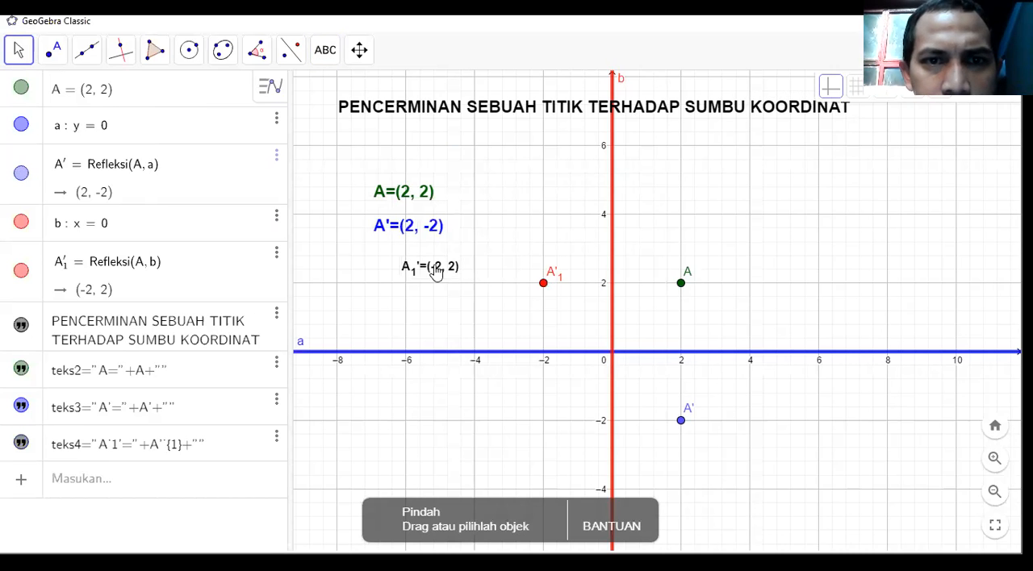
left_click(763, 87)
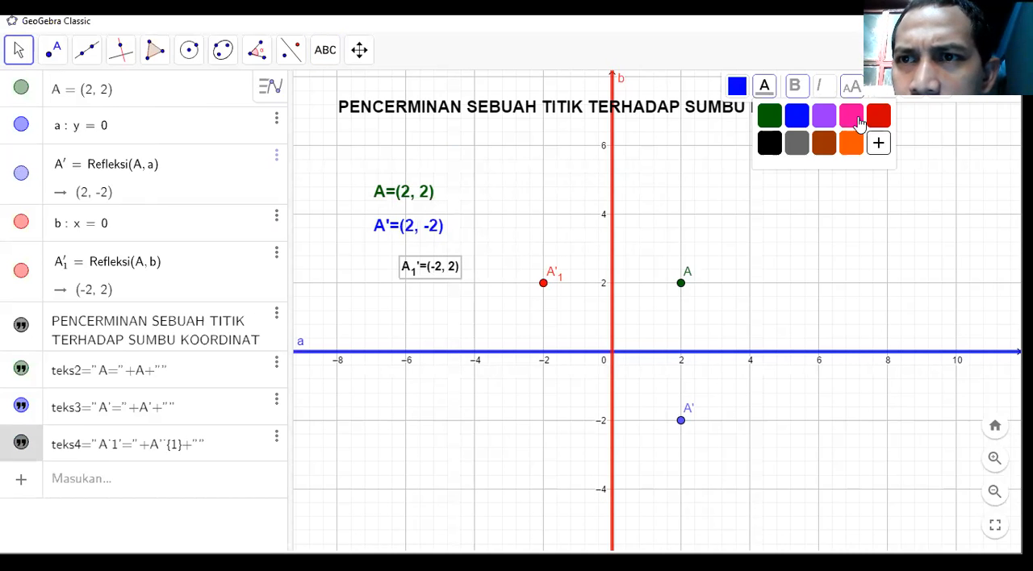
left_click(878, 144)
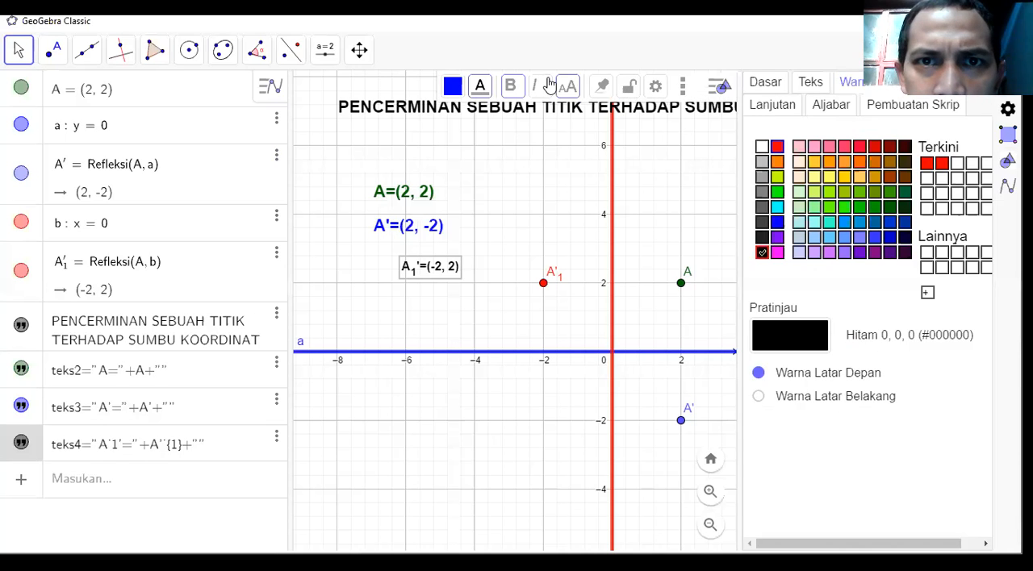
left_click(567, 87)
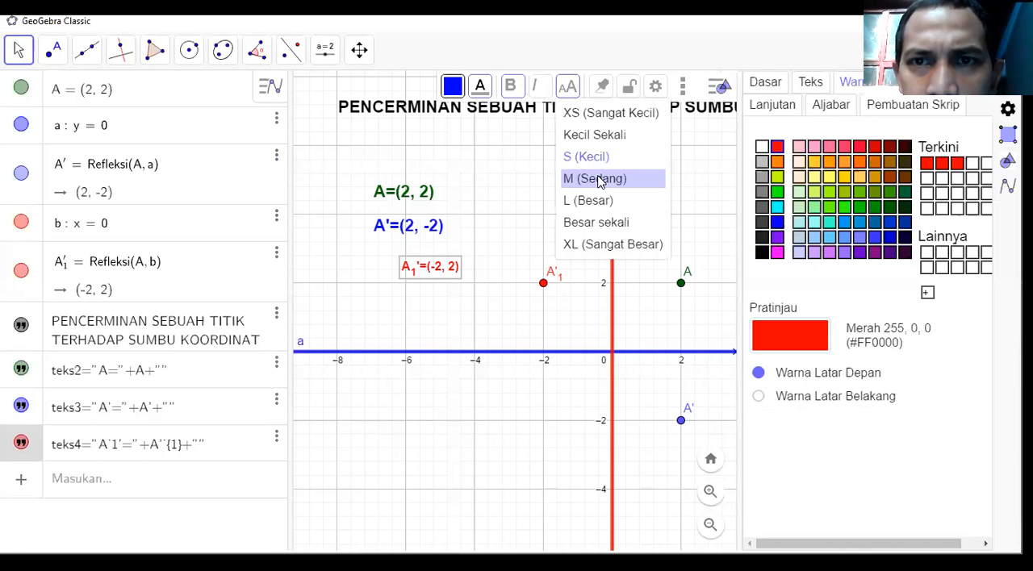
left_click(595, 179)
left_click(1008, 82)
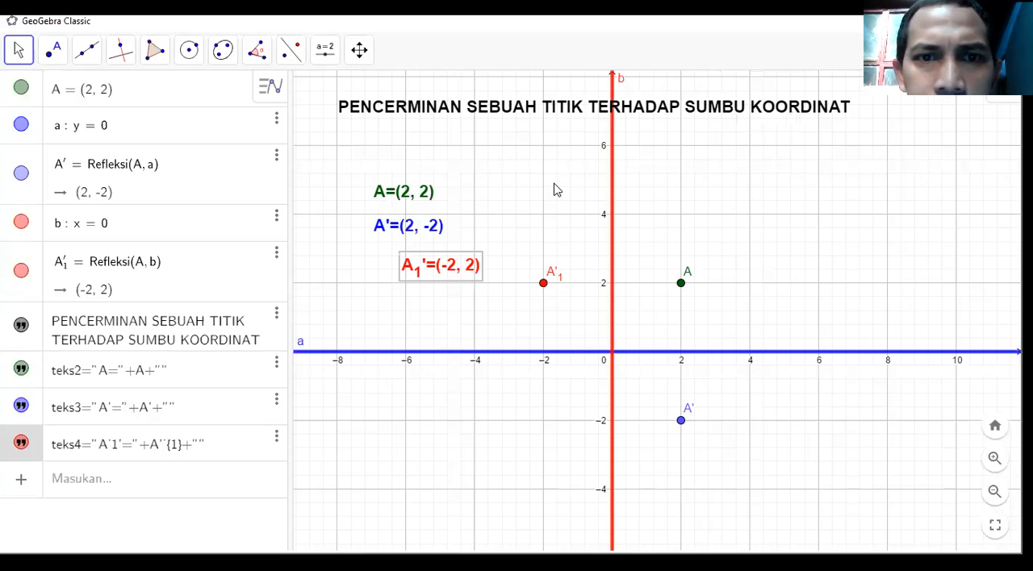
left_click_drag(407, 264, 410, 270)
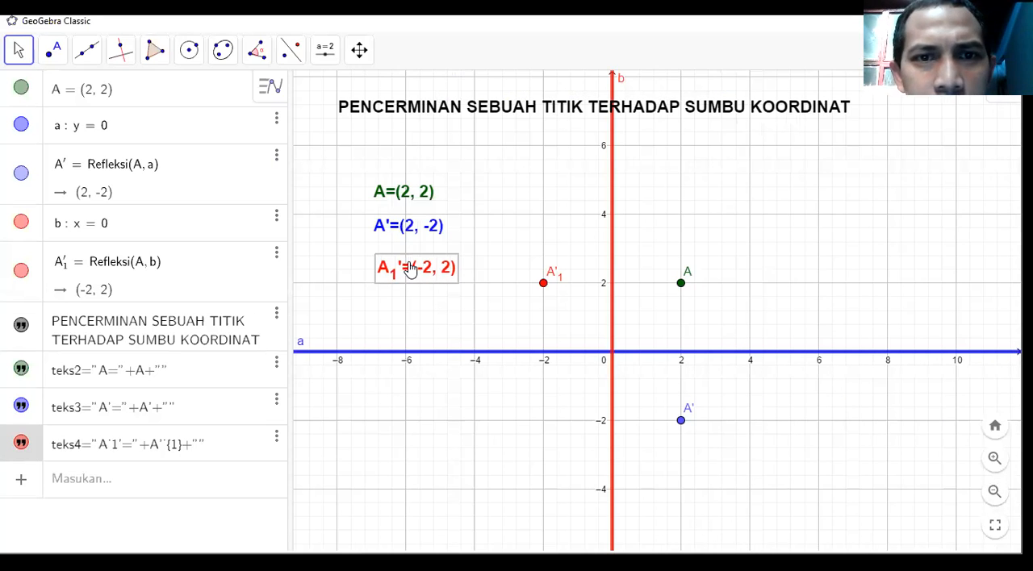
left_click_drag(419, 267, 416, 265)
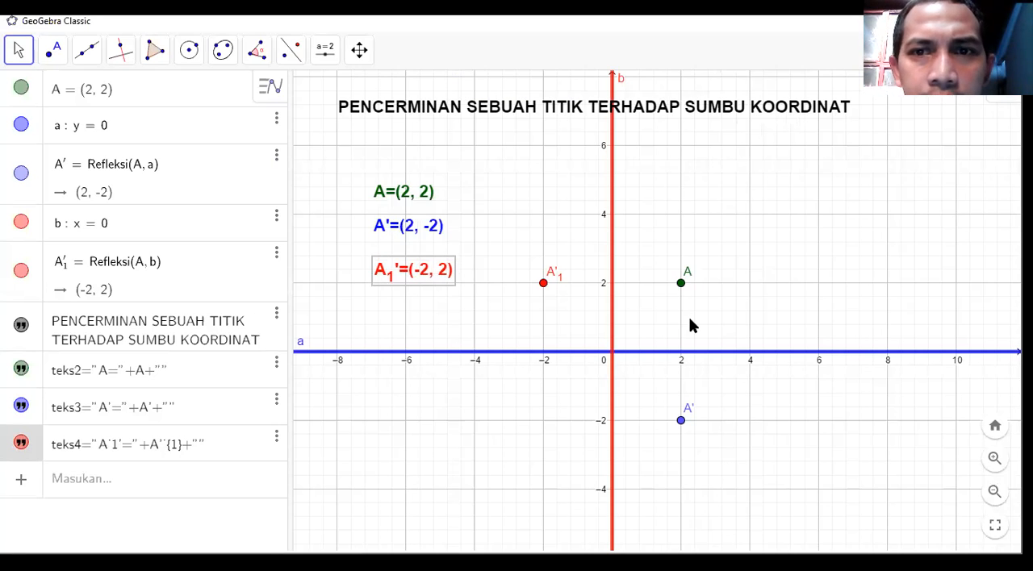
Move point A around the first quadrant to test all three coordinate texts, return it to (2, 2), and deselect it.
left_click_drag(681, 284, 635, 224)
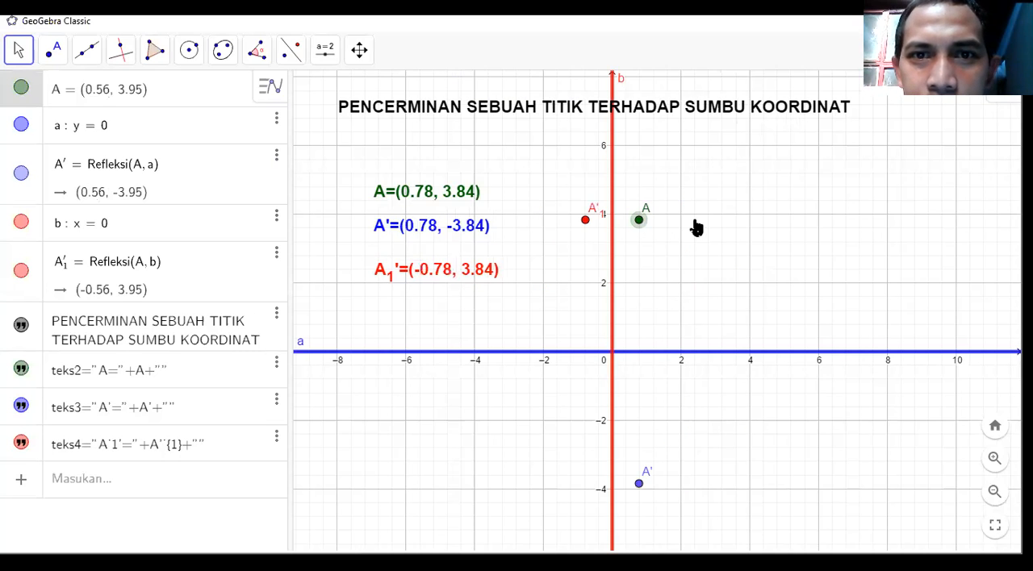
left_click_drag(737, 230, 665, 278)
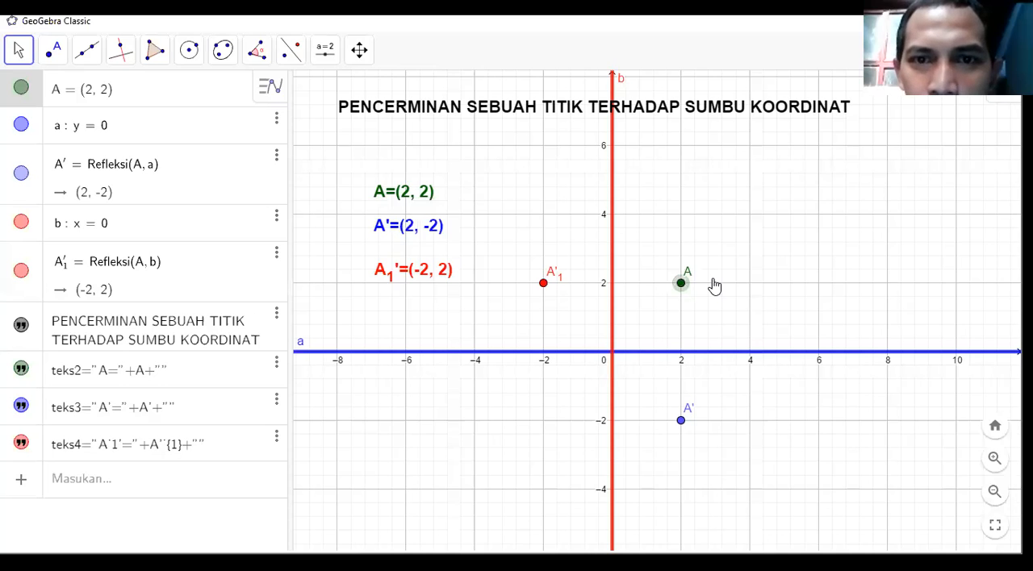
left_click_drag(712, 280, 688, 289)
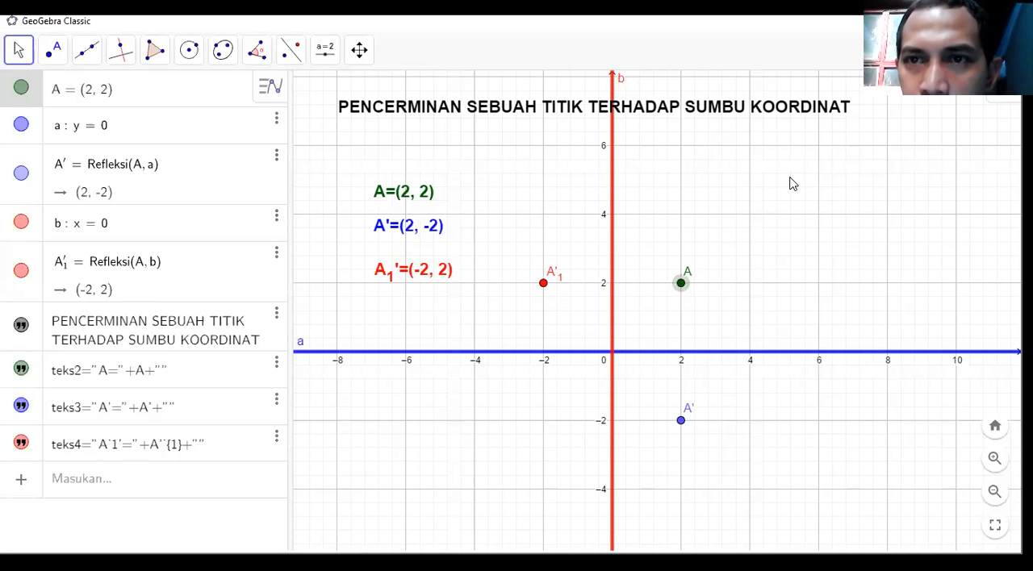
key("Escape")
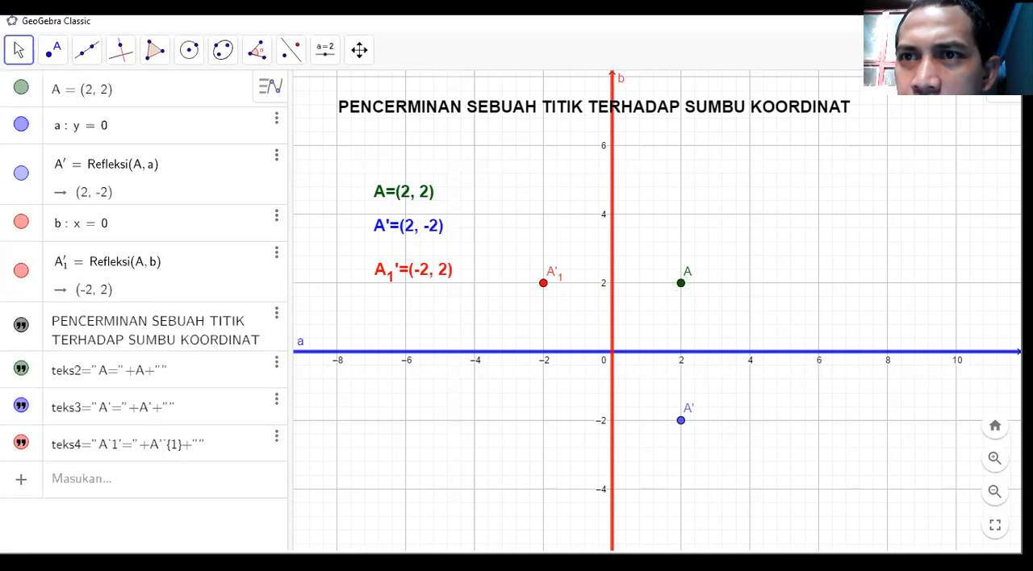
Set the point capturing of the graphics view to Tepat ke Kisi-kisi.
left_click(1003, 86)
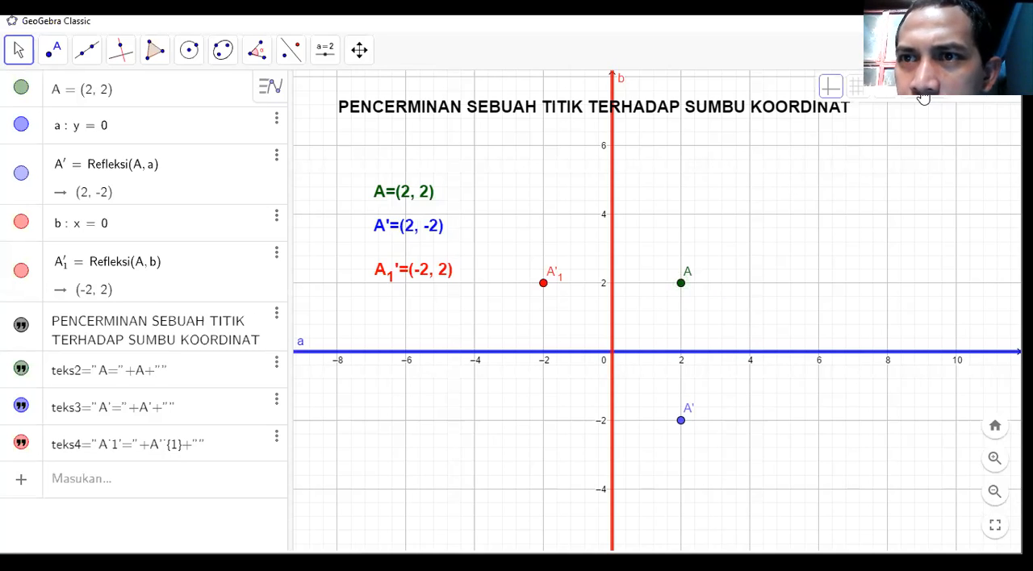
left_click(916, 95)
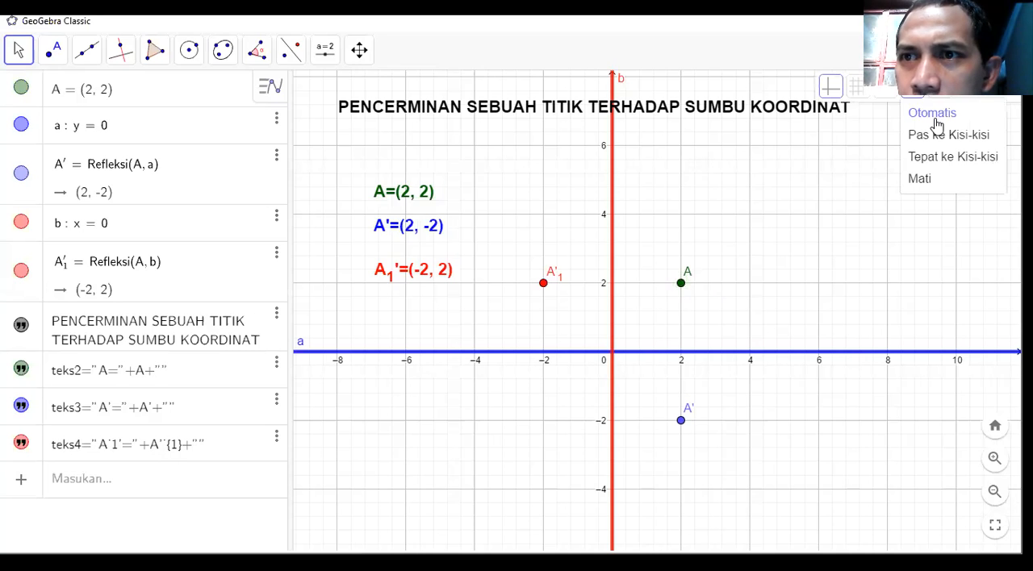
left_click(950, 157)
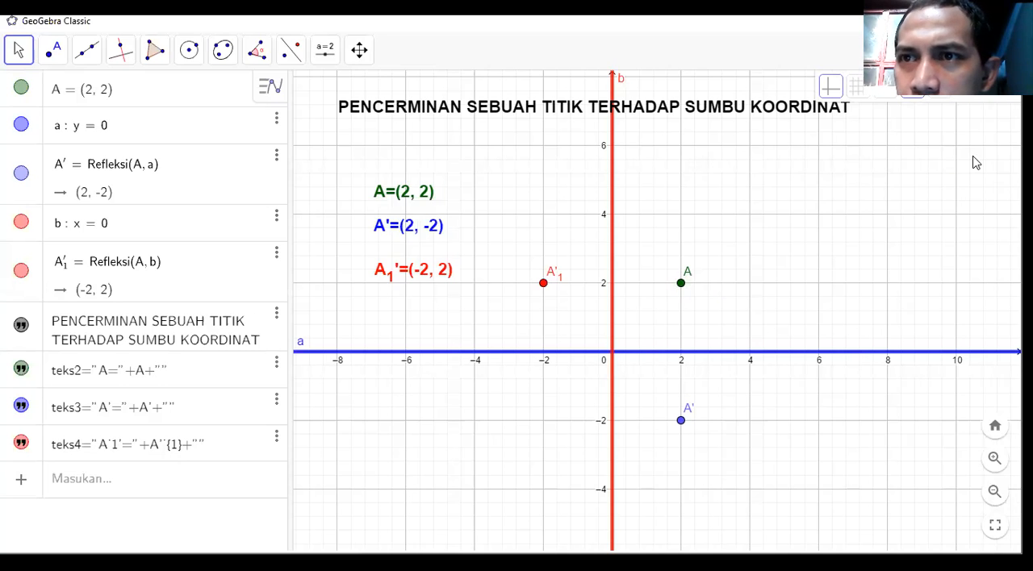
left_click(914, 92)
left_click(937, 160)
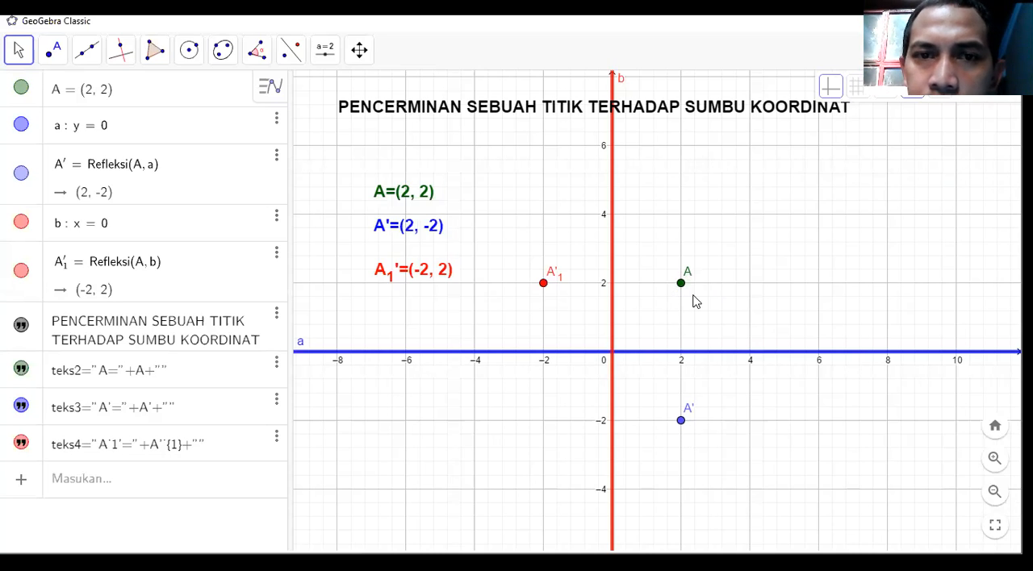
Move point A between grid points to test the grid-fixed movement, leaving it at (2, 4).
left_click_drag(682, 287, 750, 282)
left_click_drag(846, 280, 659, 221)
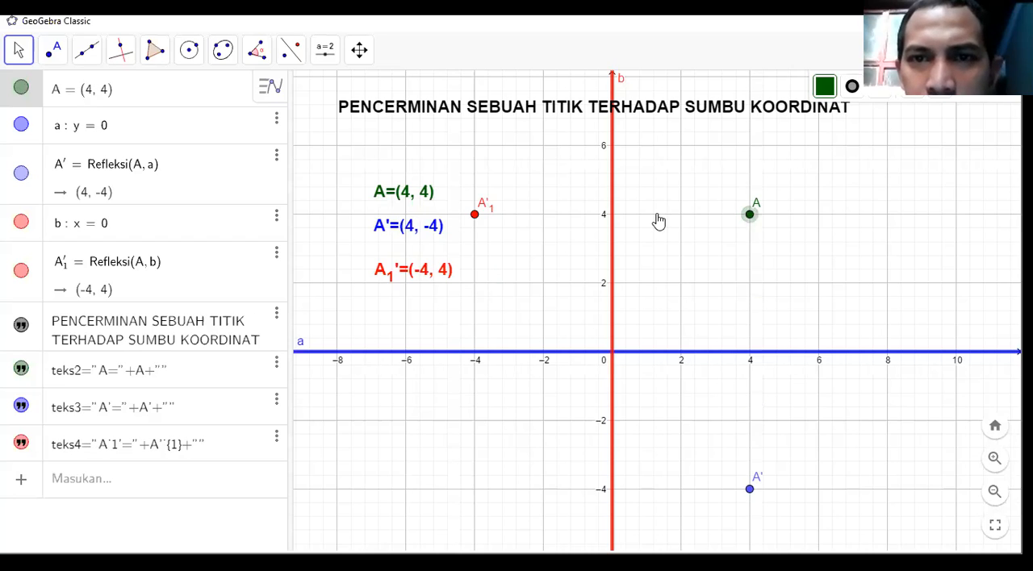
left_click_drag(740, 281, 710, 229)
left_click(726, 219)
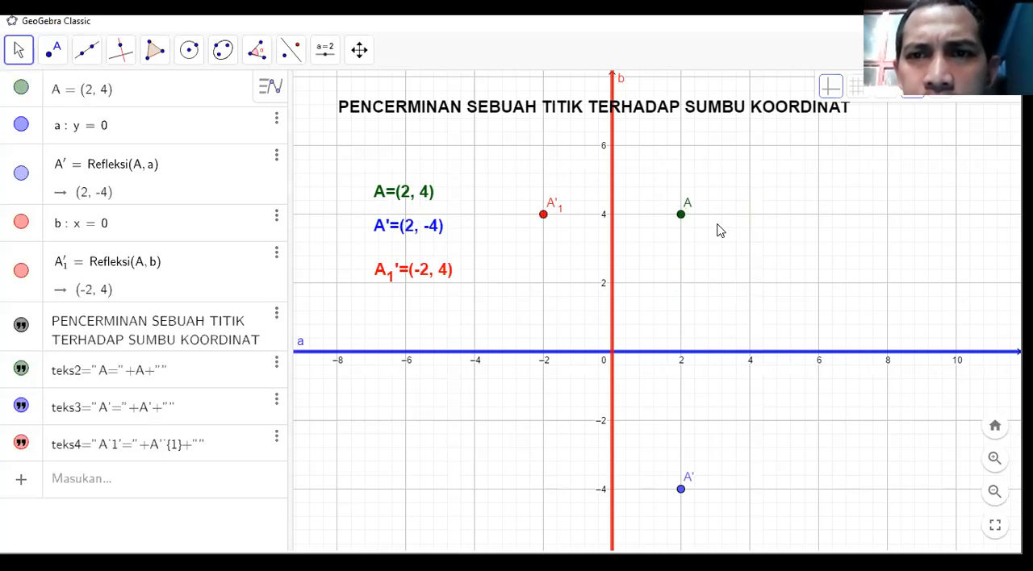
left_click_drag(736, 212, 682, 210)
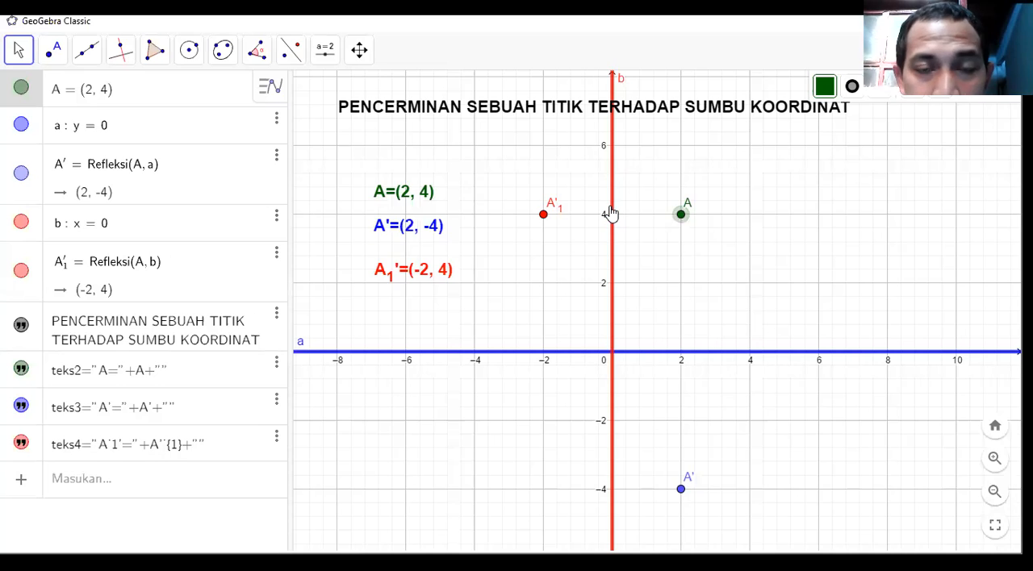
left_click(539, 217)
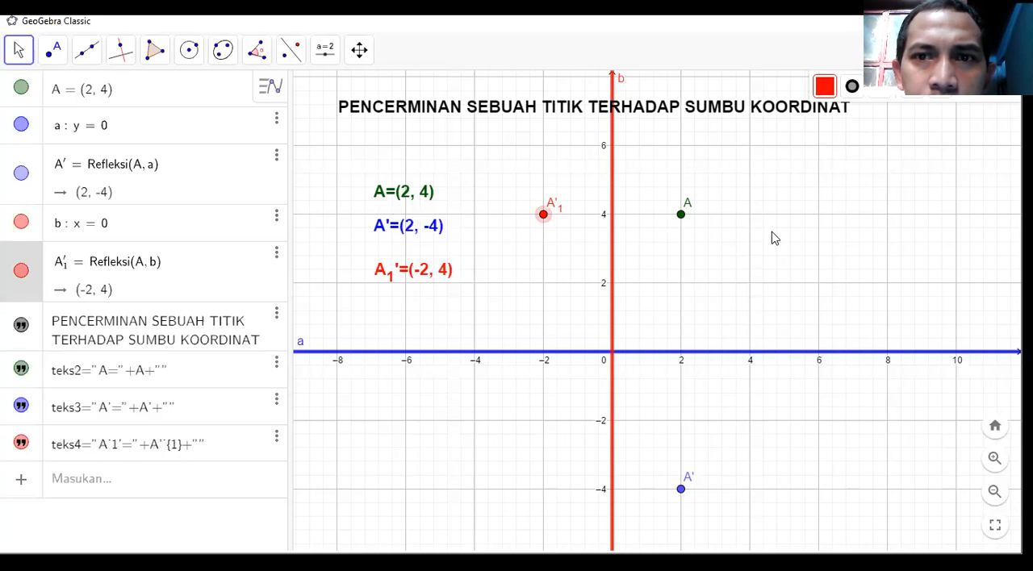
Realign the three coordinate texts in an evenly spaced column starting at x = -8, with A at the top and A_1' at the bottom.
mouse_move(418, 283)
left_mouse_down()
mouse_move(451, 311)
mouse_move(397, 313)
mouse_move(408, 292)
left_mouse_up()
left_click(414, 292)
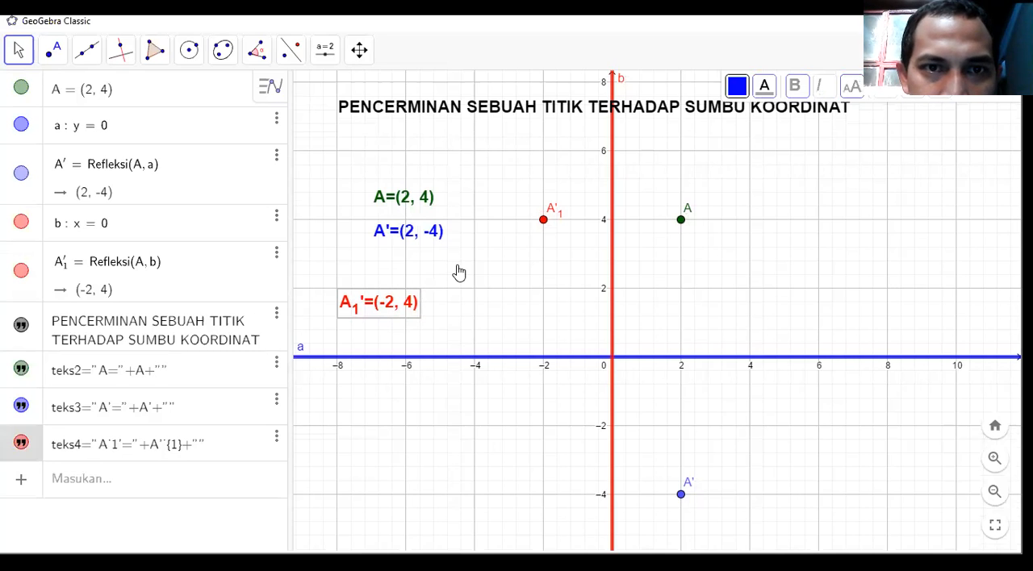
left_click_drag(437, 269, 394, 234)
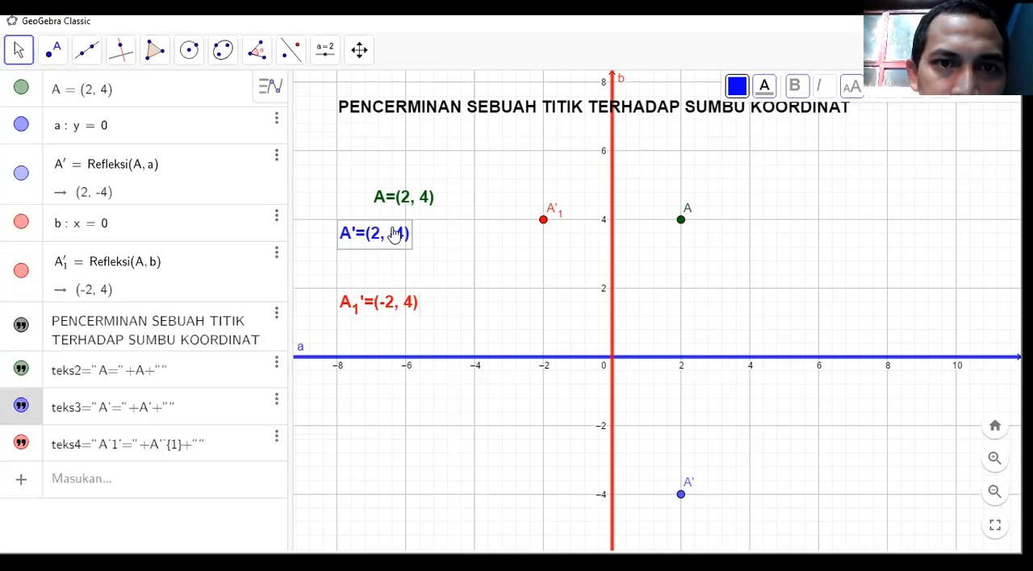
left_click(388, 201)
left_click_drag(366, 177, 364, 173)
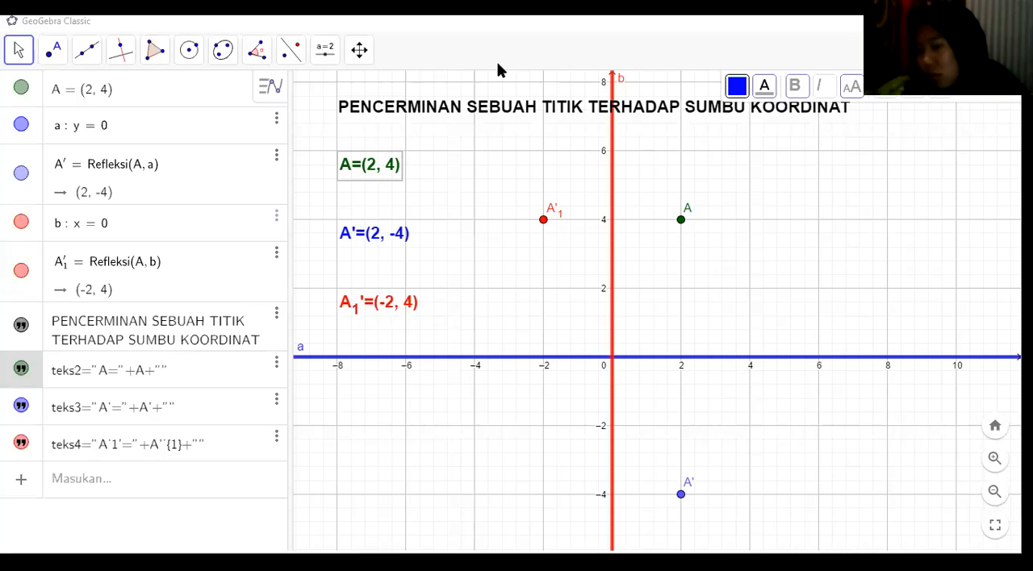
Start a LaTeX text below point A, insert the square root template with 5 under the root, and preview it.
left_click(330, 63)
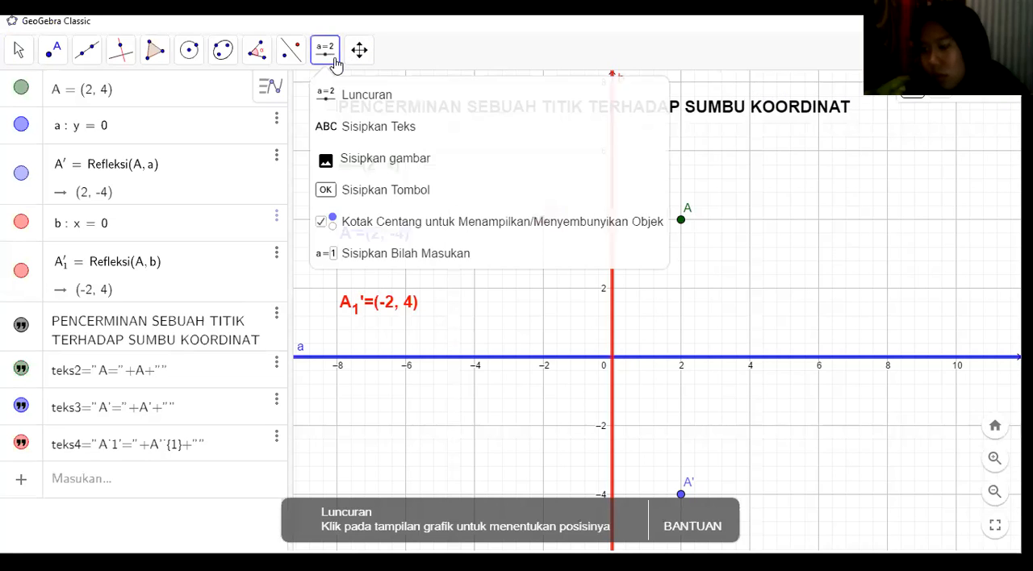
left_click(358, 125)
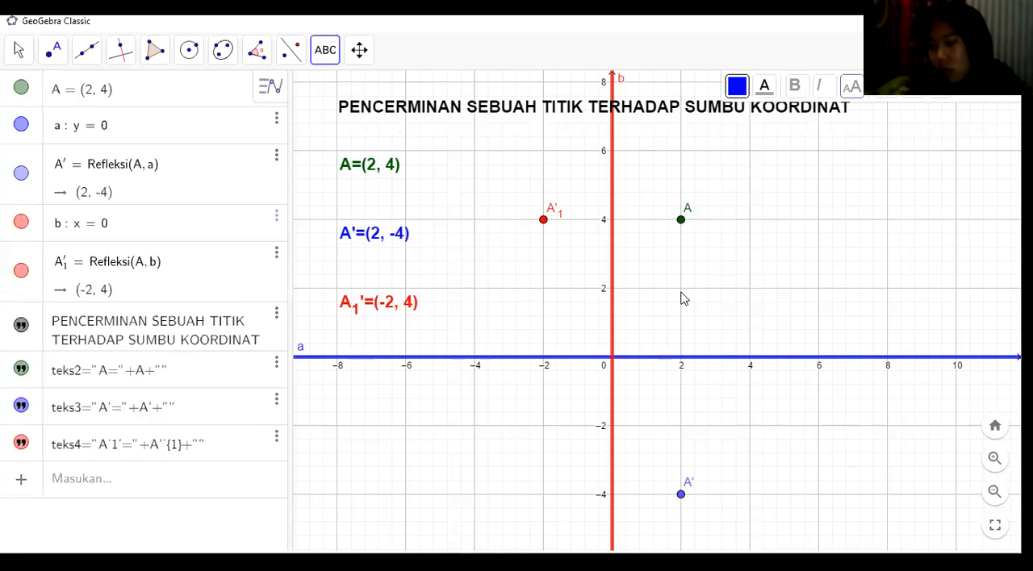
left_click(682, 299)
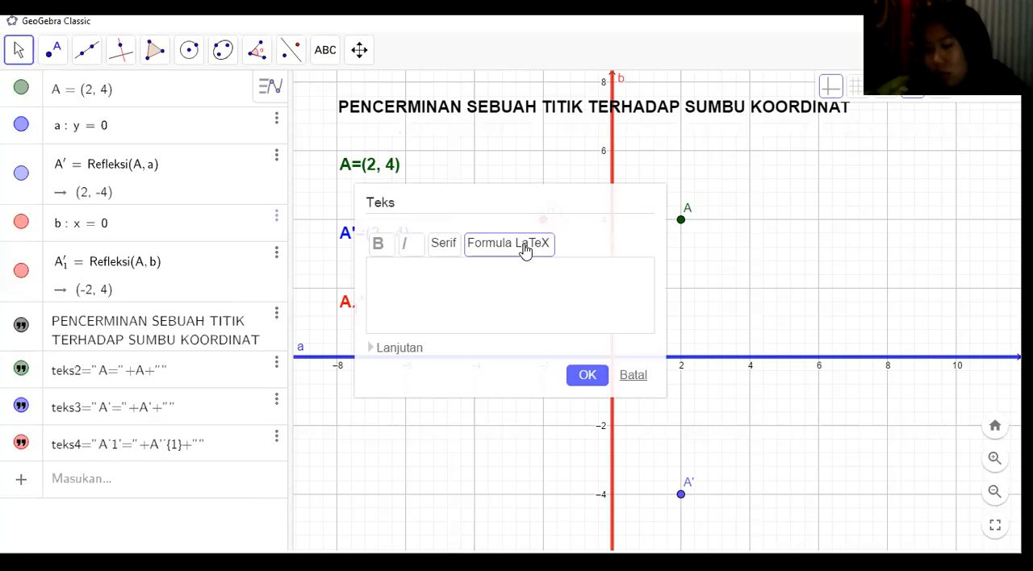
left_click(399, 348)
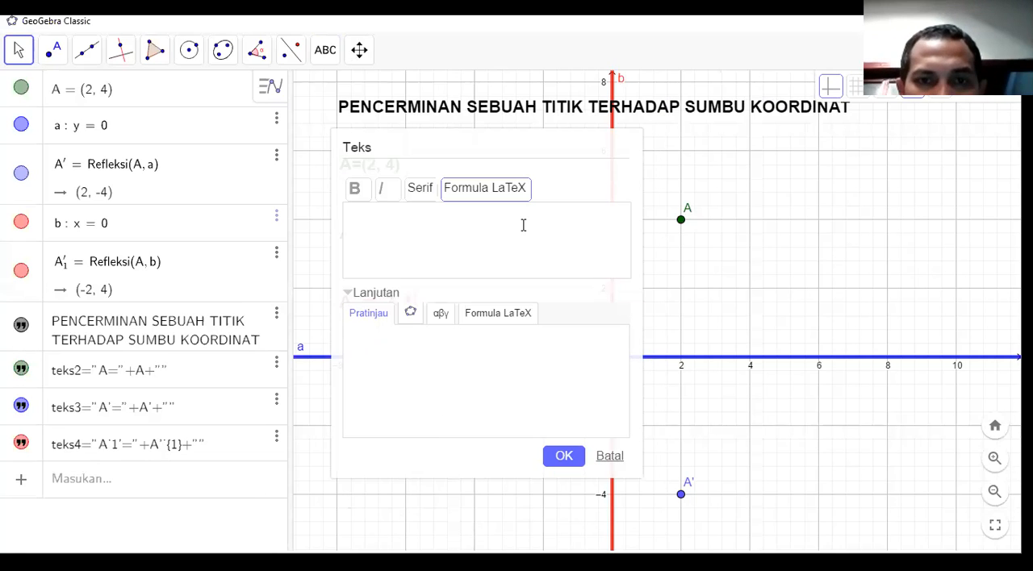
left_click(498, 313)
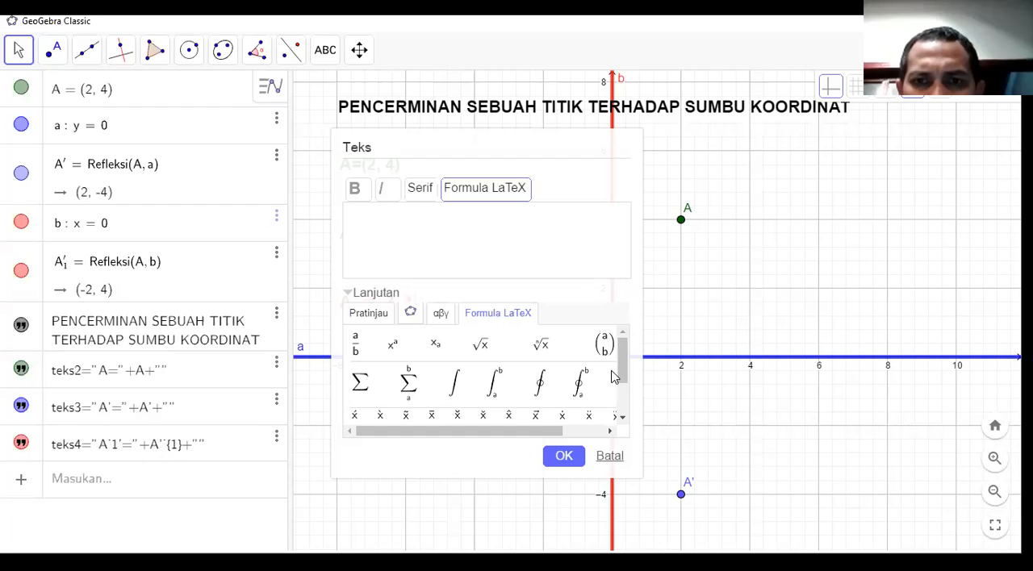
left_click_drag(623, 373, 626, 431)
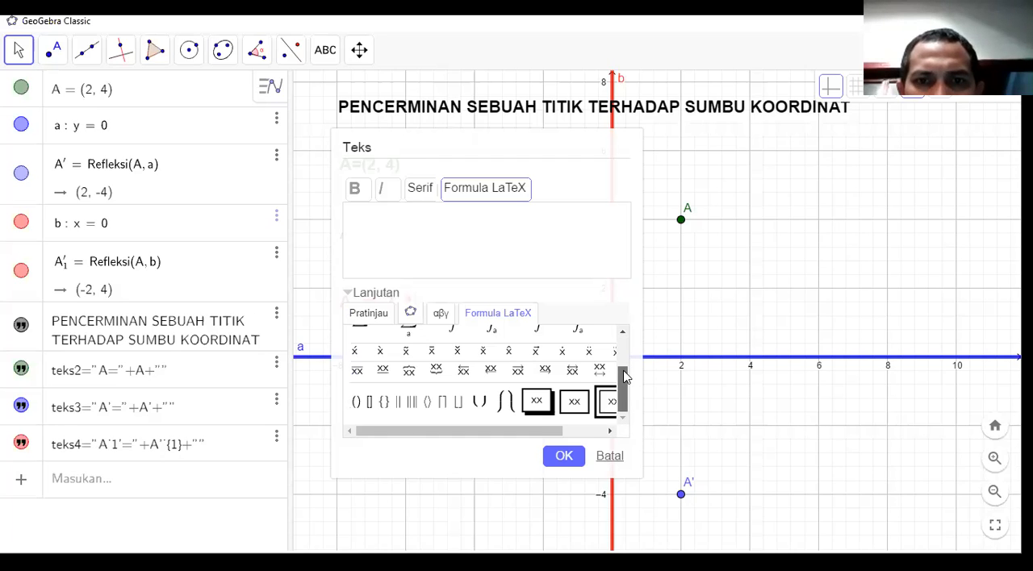
scroll(620, 355, "up", 3)
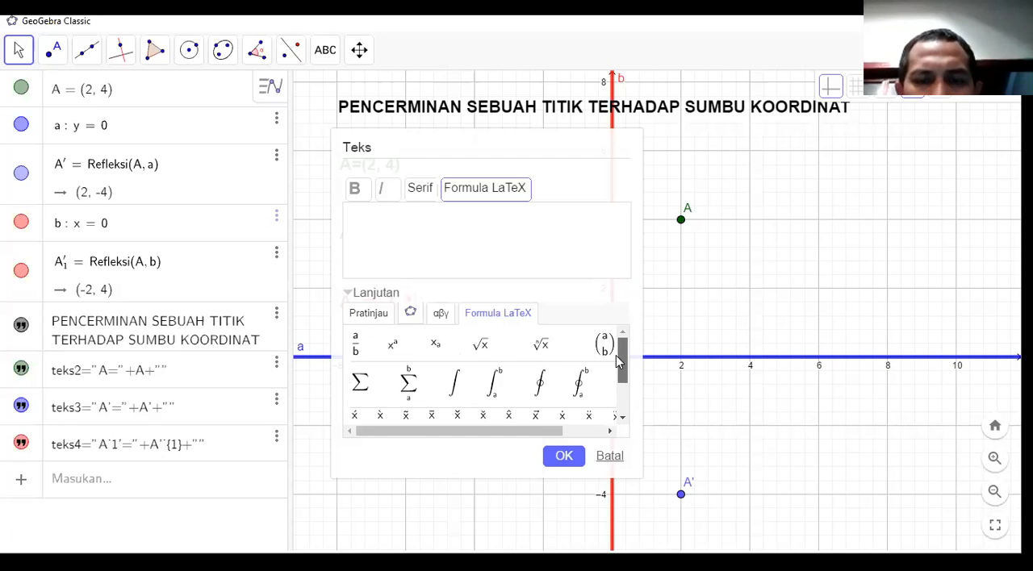
left_click(481, 347)
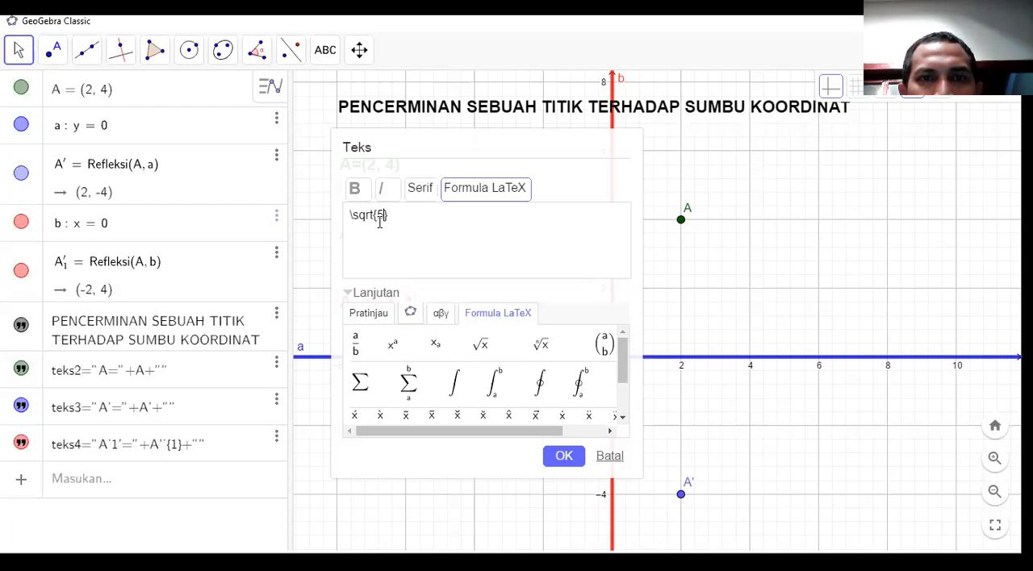
left_click(364, 314)
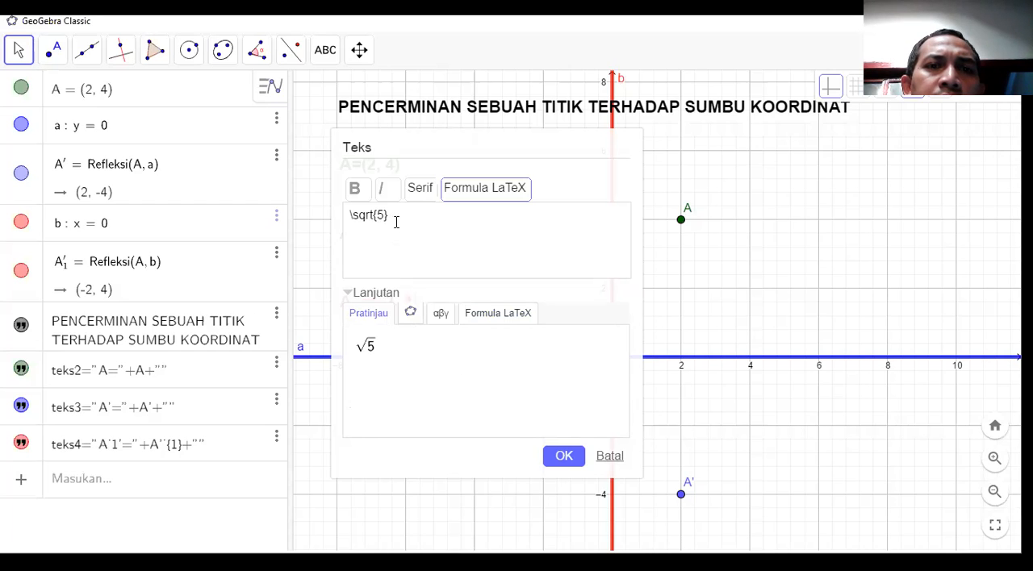
Clear the formula, write \sqrt{5} manually in the text, and check its preview.
left_click(500, 315)
key("ctrl+a")
key("BackSpace")
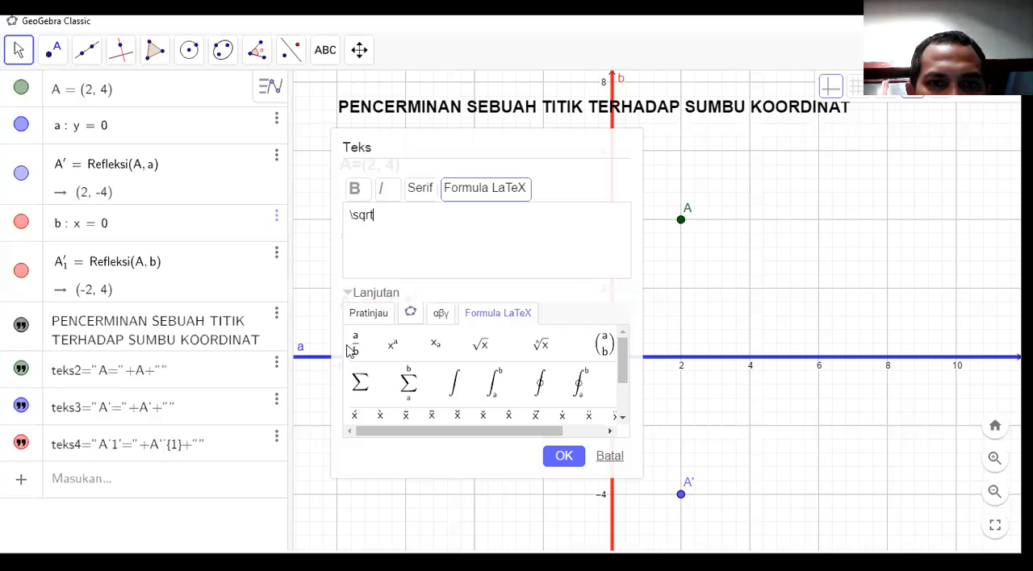
left_click(373, 311)
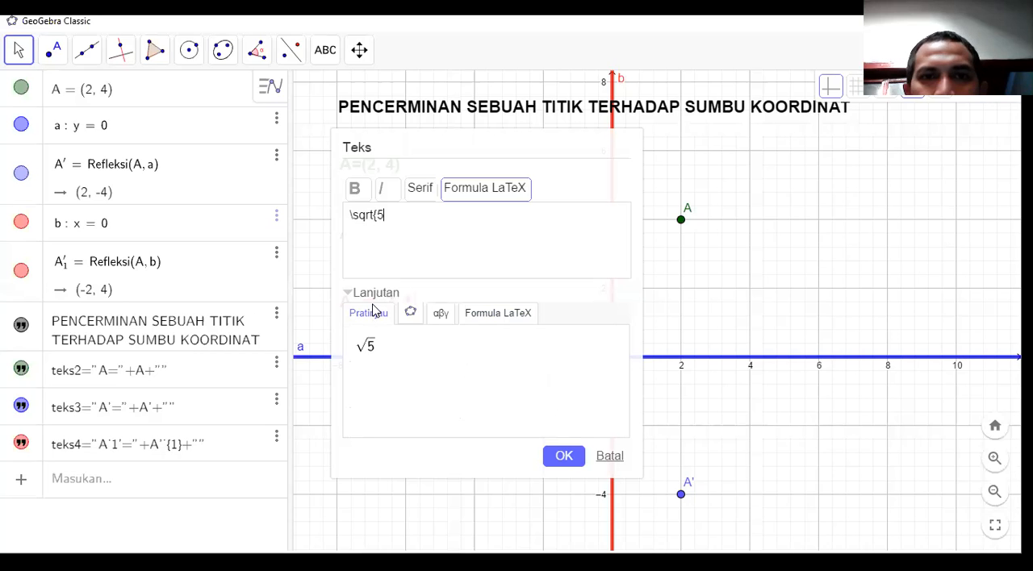
type("}")
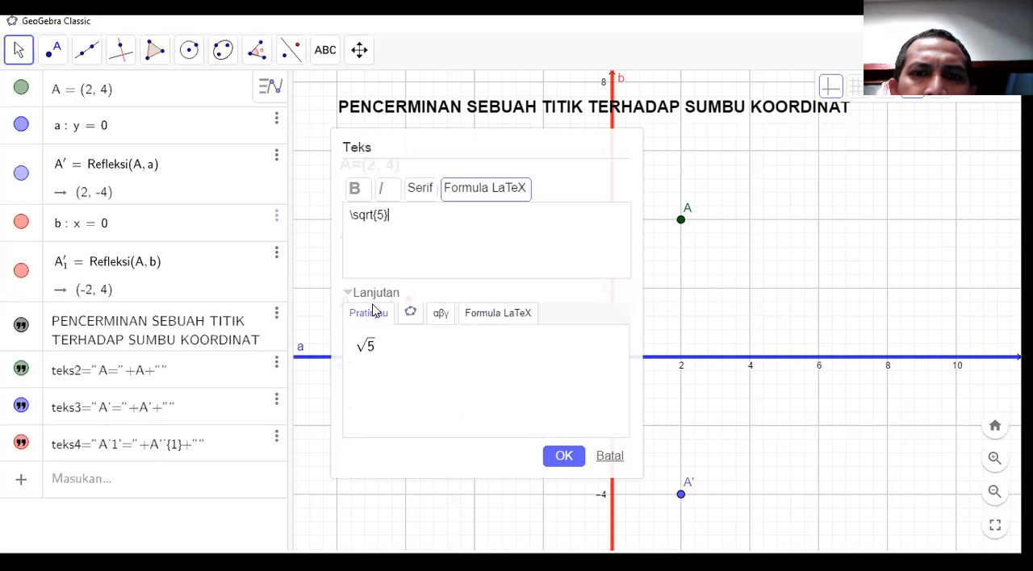
Add the binomial template \binom{a}{b} after \sqrt{5} and erase it back to its backslash.
left_click(503, 317)
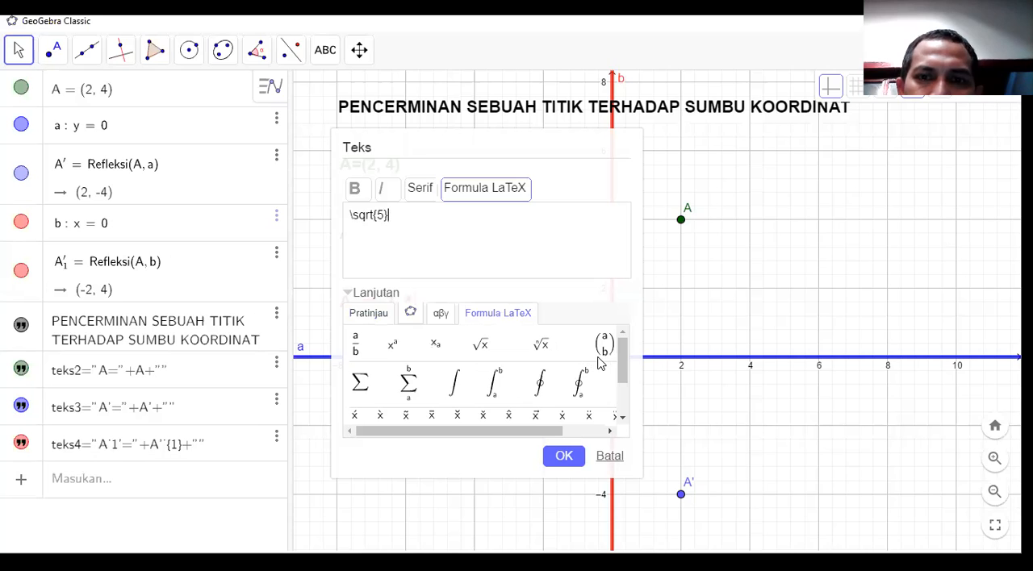
mouse_move(622, 368)
left_mouse_down()
mouse_move(624, 416)
mouse_move(622, 365)
left_mouse_up()
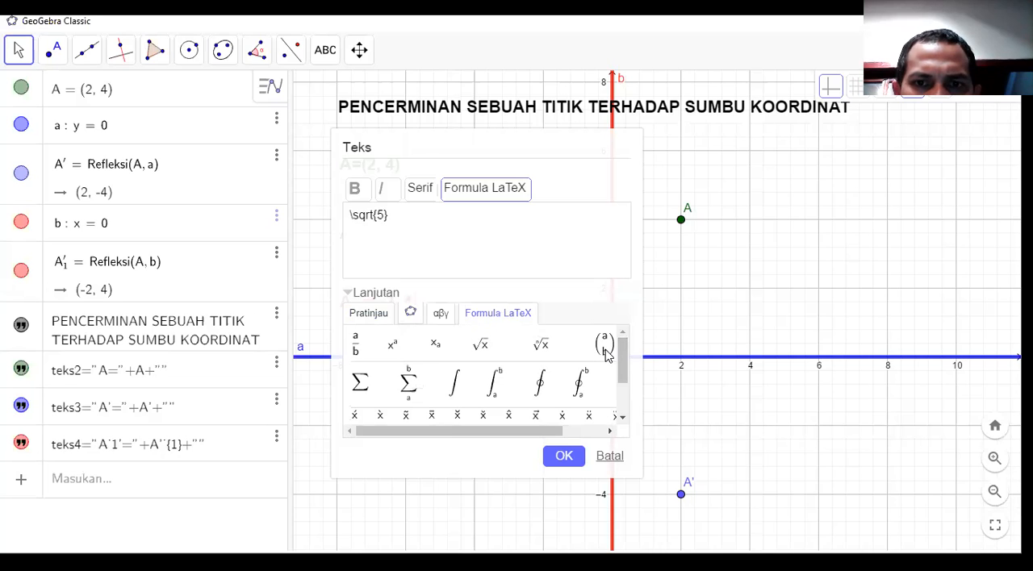
left_click(606, 355)
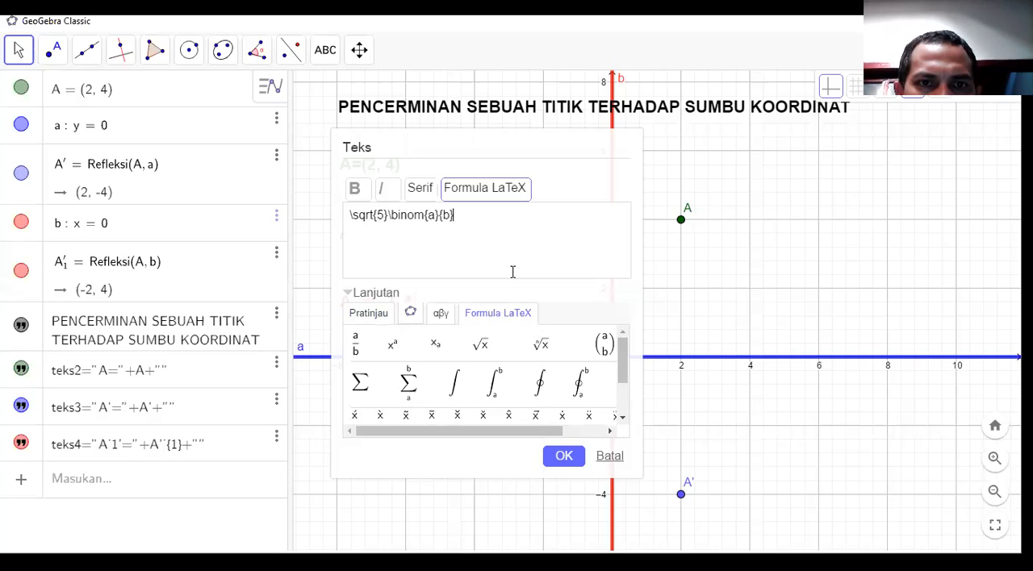
key("BackSpace")
key("BackSpace")
key("BackSpace")
key("BackSpace")
key("BackSpace")
key("BackSpace")
key("BackSpace")
key("BackSpace")
key("BackSpace")
key("BackSpace")
key("BackSpace")
key("Return")
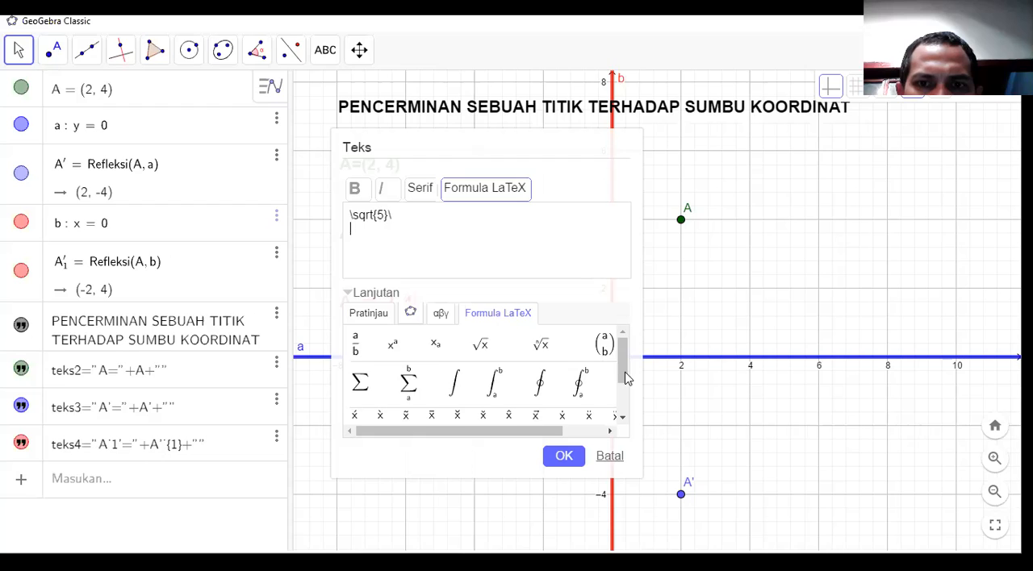
Make the \sqrt{5}\ formula text bold, create it below point A, and deselect it.
scroll(623, 379, "down", 1)
left_click(623, 334)
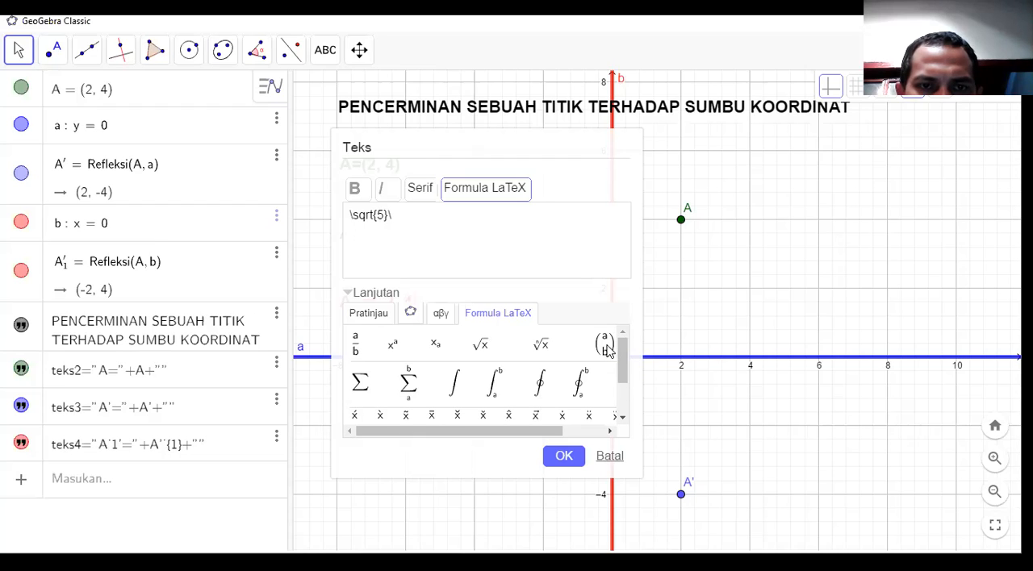
mouse_move(621, 353)
left_mouse_down()
mouse_move(626, 400)
mouse_move(616, 340)
left_mouse_up()
left_click(617, 347)
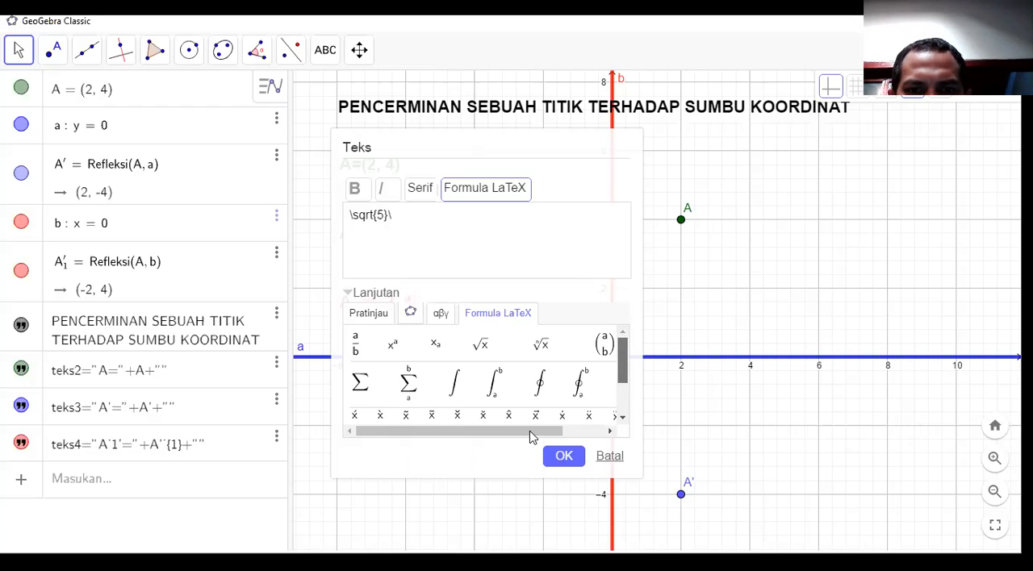
left_click_drag(577, 437, 464, 436)
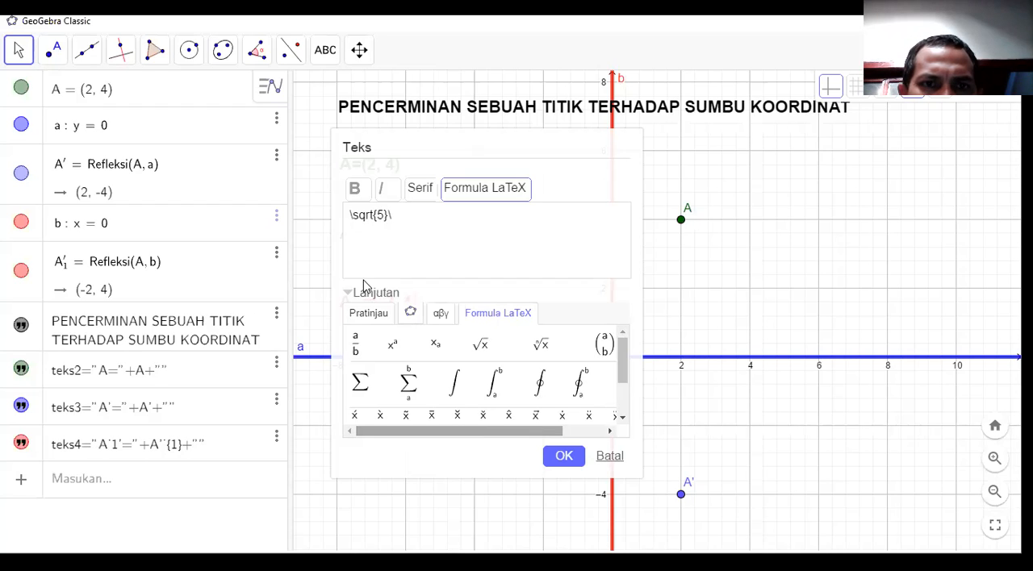
left_click(365, 198)
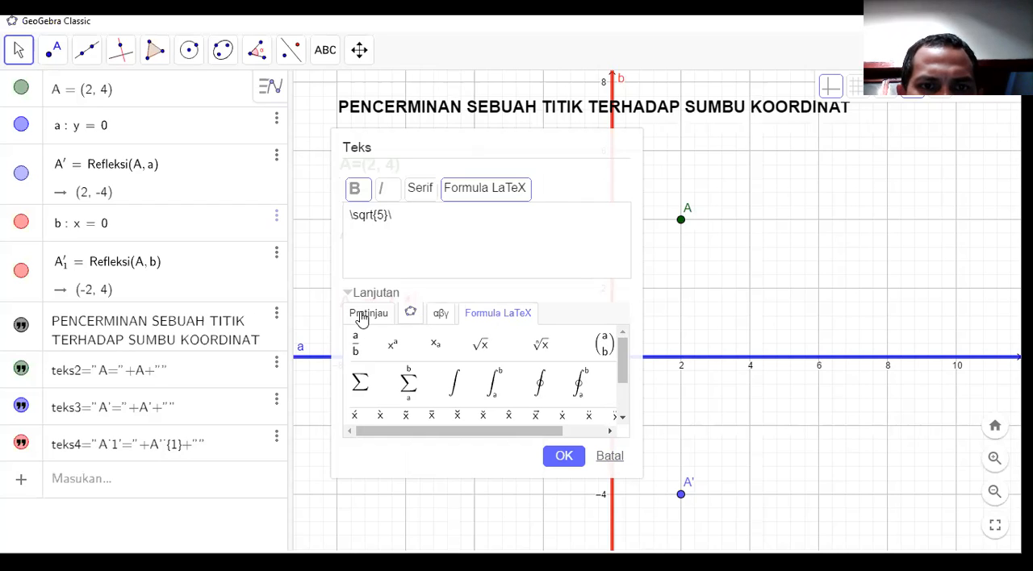
left_click(565, 456)
left_click_drag(682, 308, 717, 326)
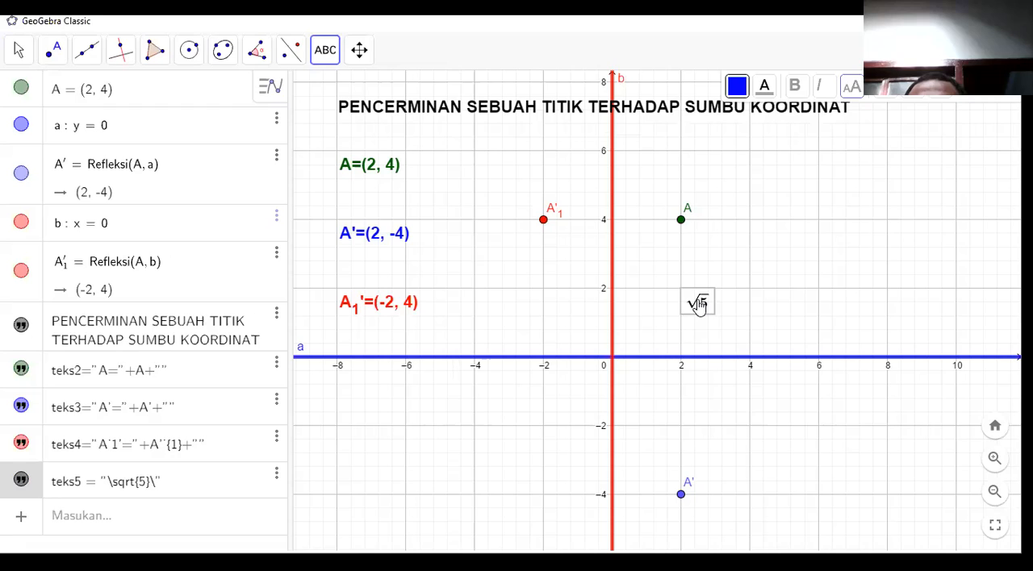
left_click(636, 368)
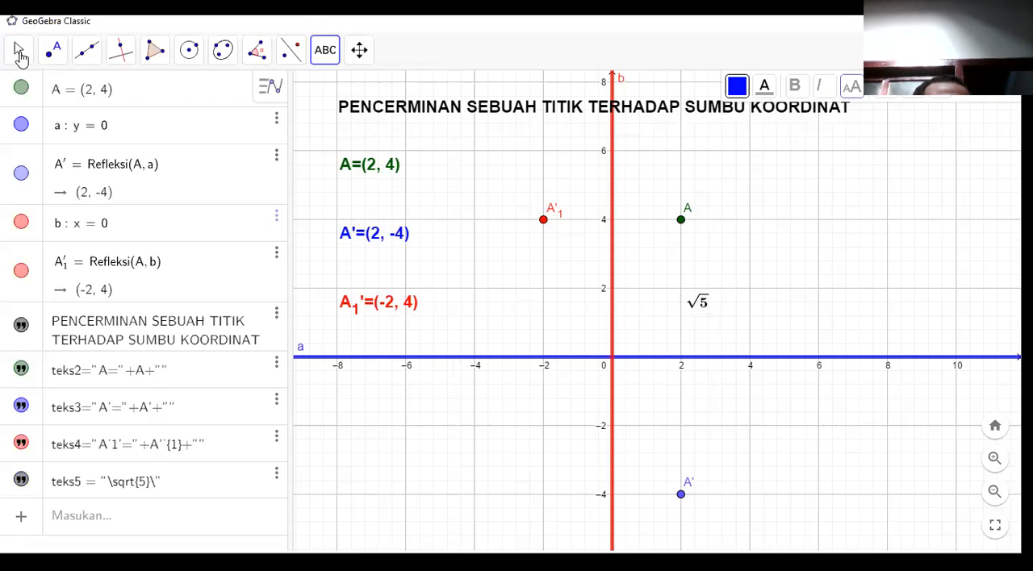
Delete the √5 text from the graphics view.
left_click(20, 50)
left_click(64, 97)
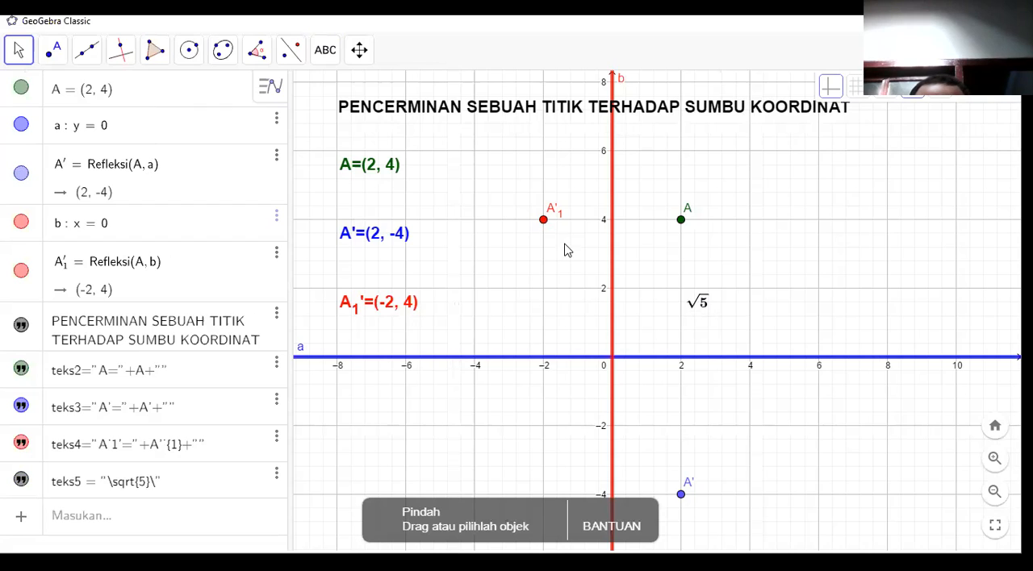
left_click(700, 305)
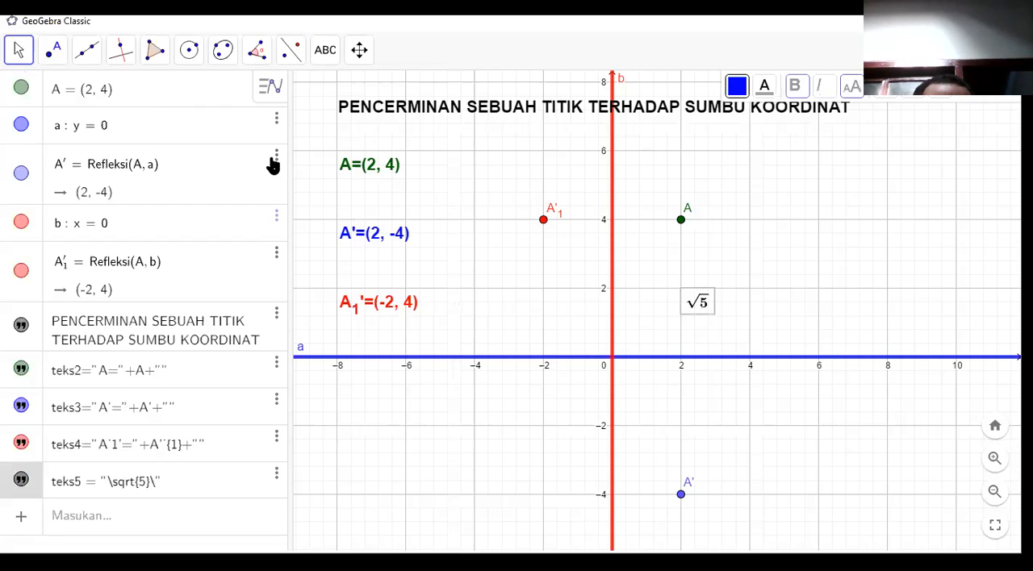
key("Delete")
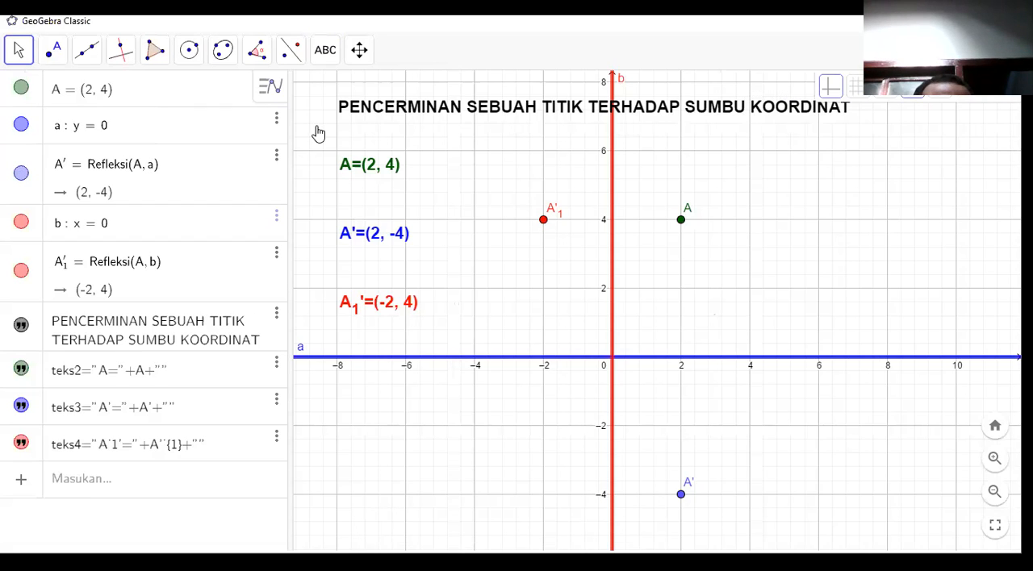
Create a number slider c = 1 with minimum -5 and maximum 5 below point A.
left_click(325, 53)
left_click(350, 95)
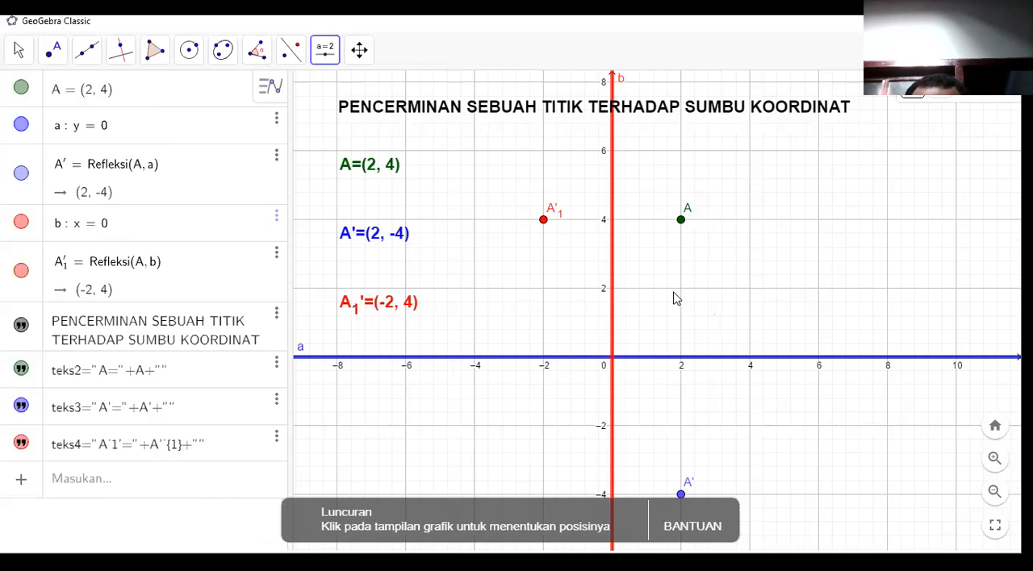
left_click(677, 299)
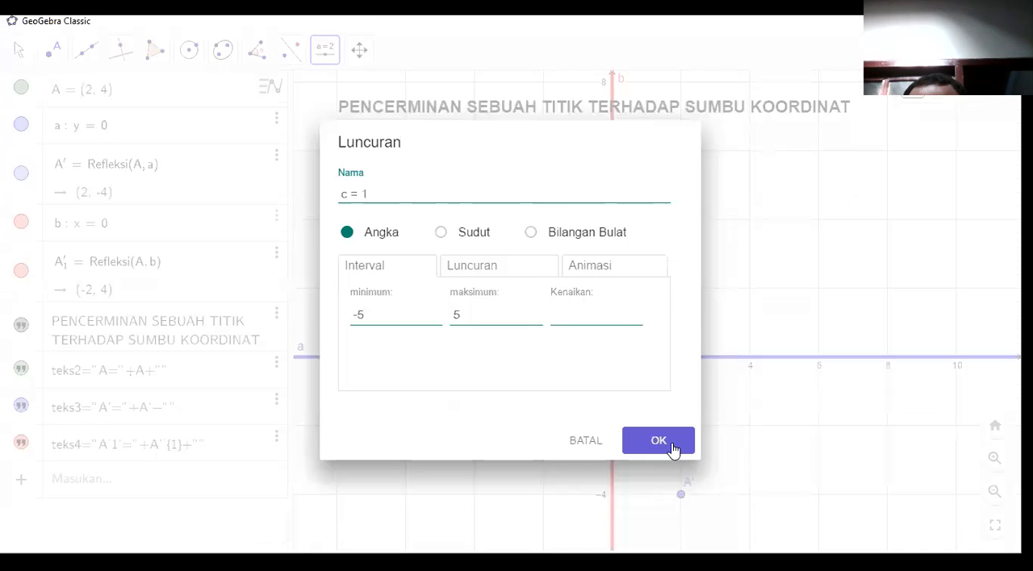
key("Return")
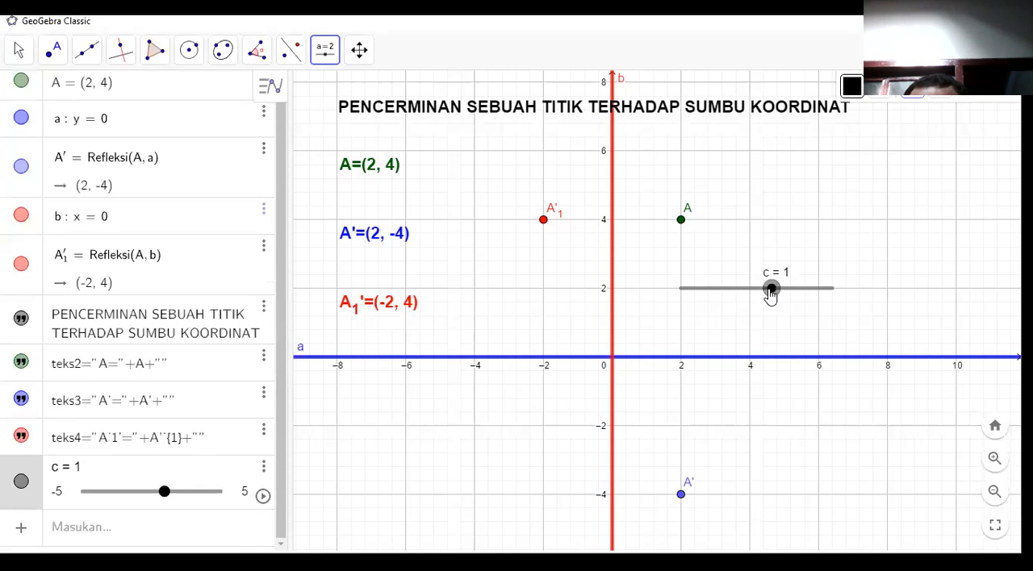
Vary slider c across its range and leave it at -3.6.
left_click(675, 290)
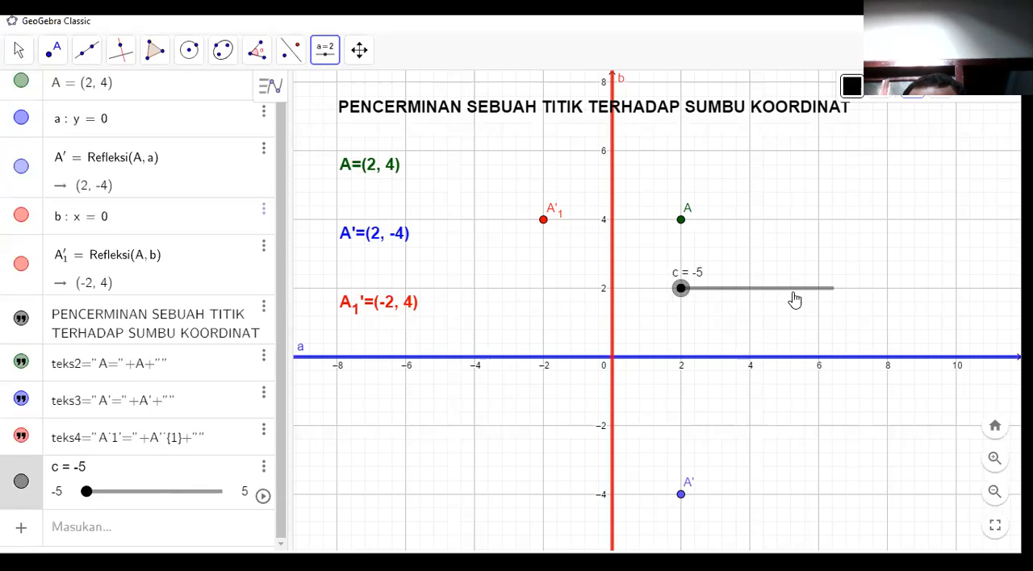
left_click(791, 291)
left_click_drag(791, 289, 703, 295)
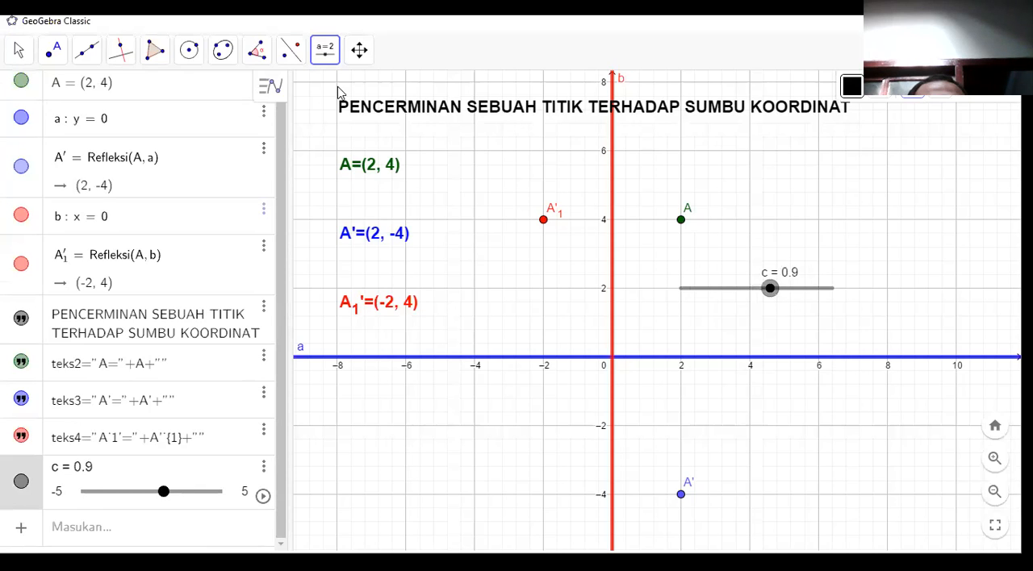
Start a new LaTeX formula text in the graphics view and enter an empty square root, \sqrt{}.
left_click(323, 65)
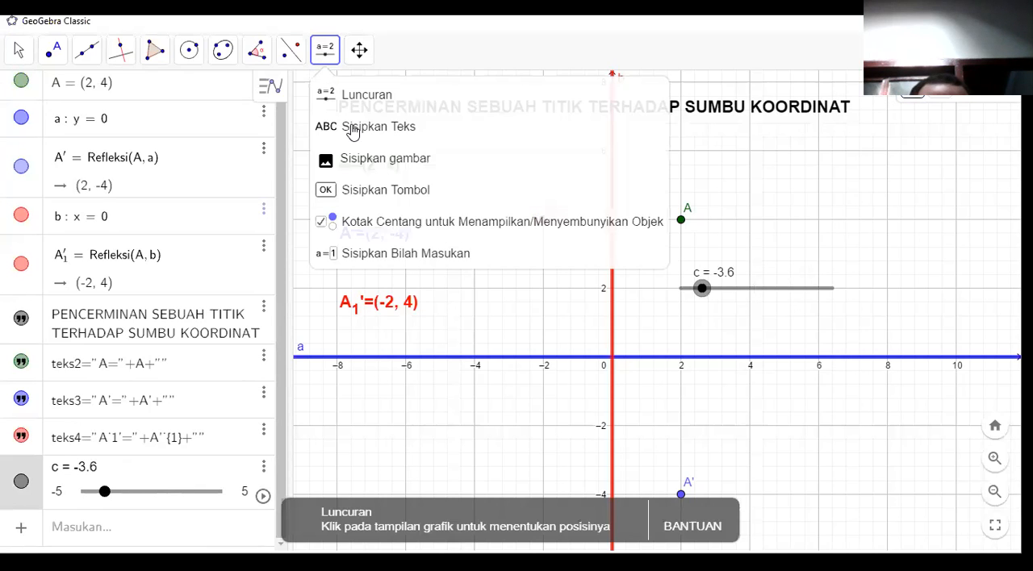
left_click(350, 126)
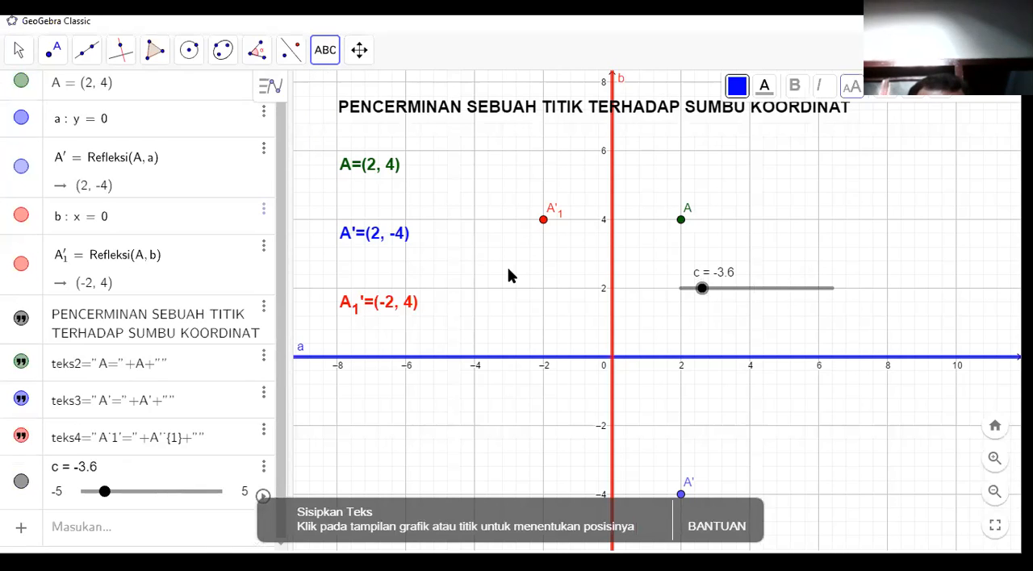
left_click(482, 255)
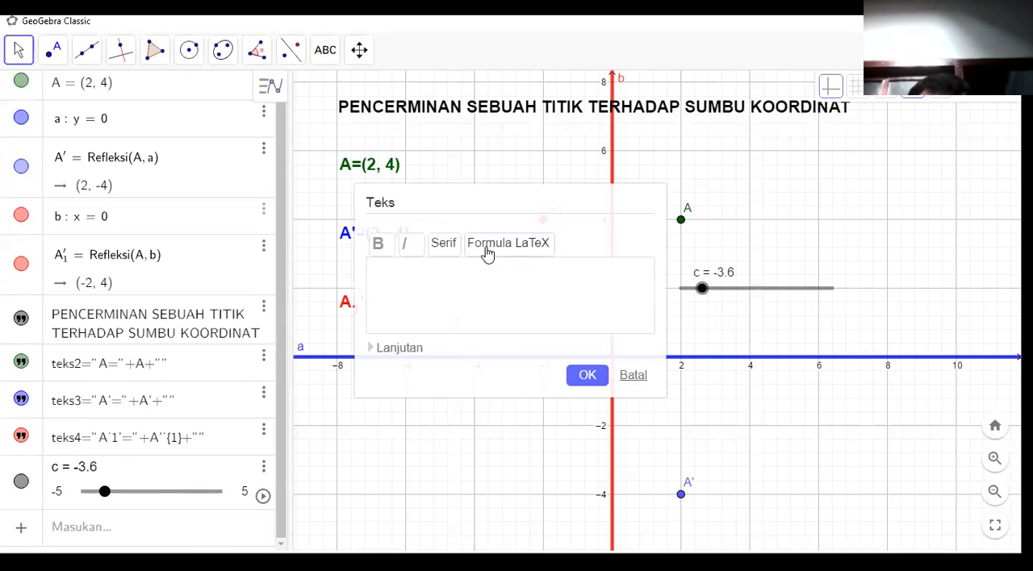
left_click(488, 253)
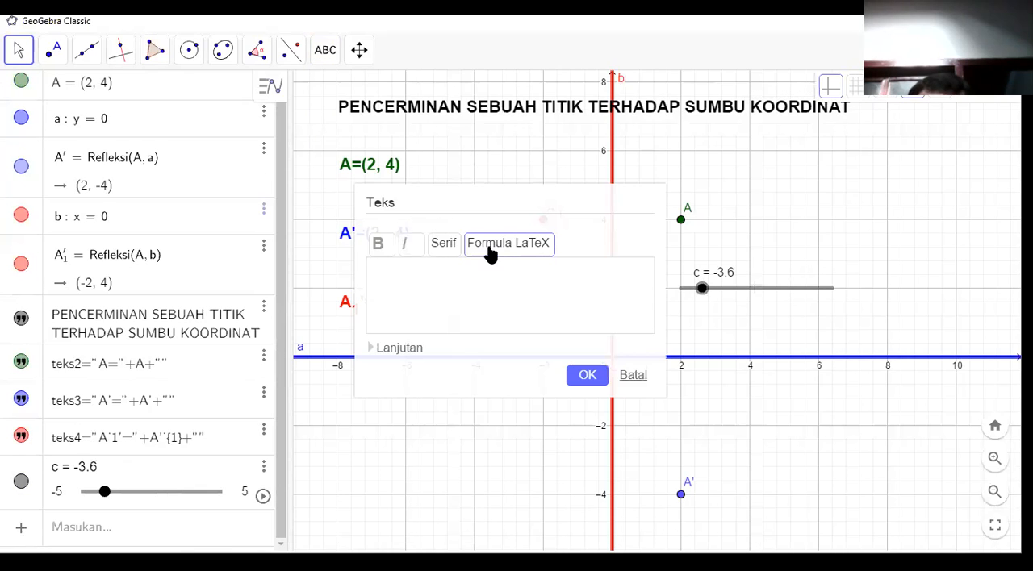
left_click(388, 356)
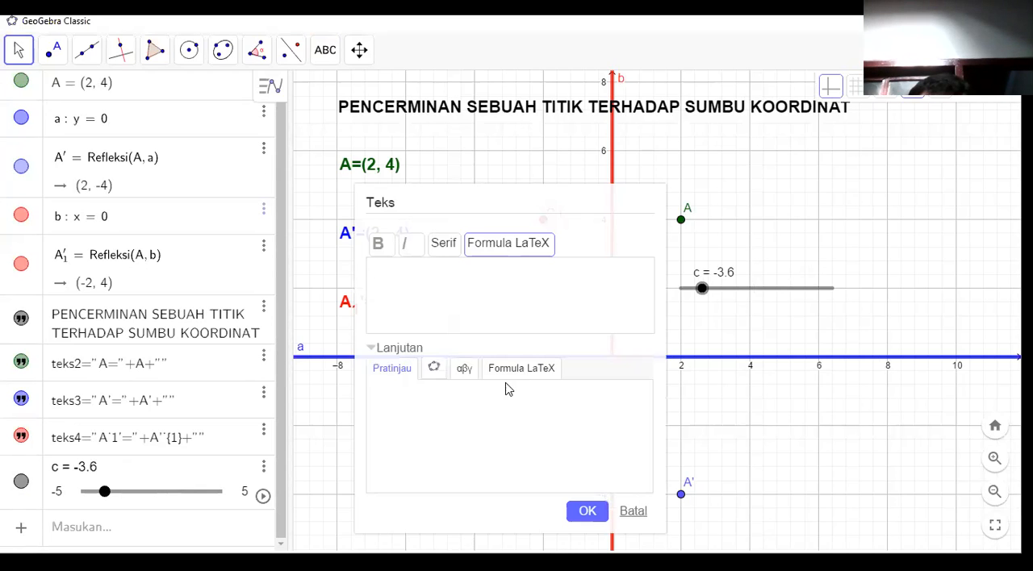
left_click(513, 372)
left_click(499, 391)
key("BackSpace")
Insert the linked object c inside the square root, create the text, and place it just below the x-axis near x = 4.
left_click(462, 370)
left_click(435, 368)
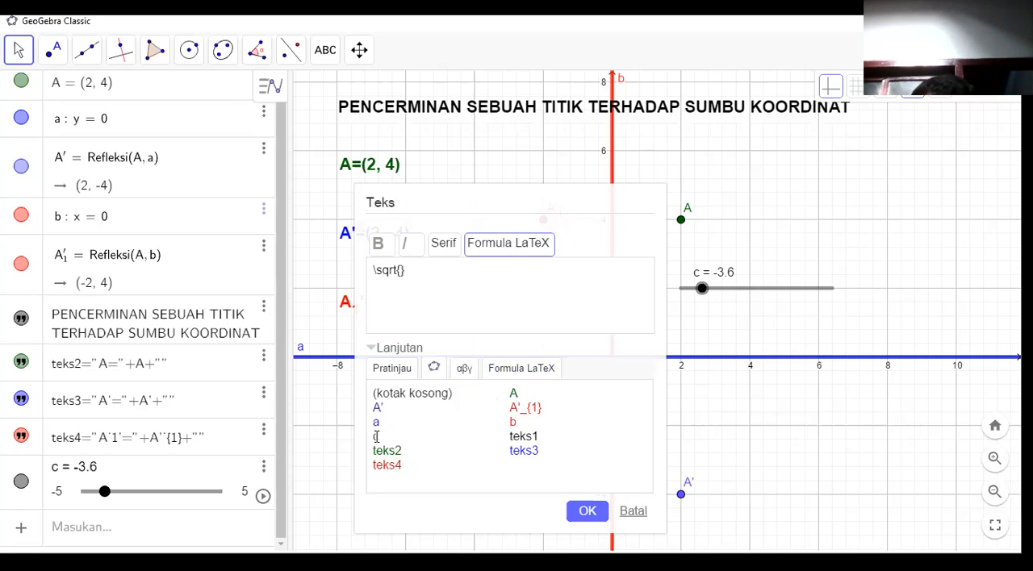
left_click(376, 438)
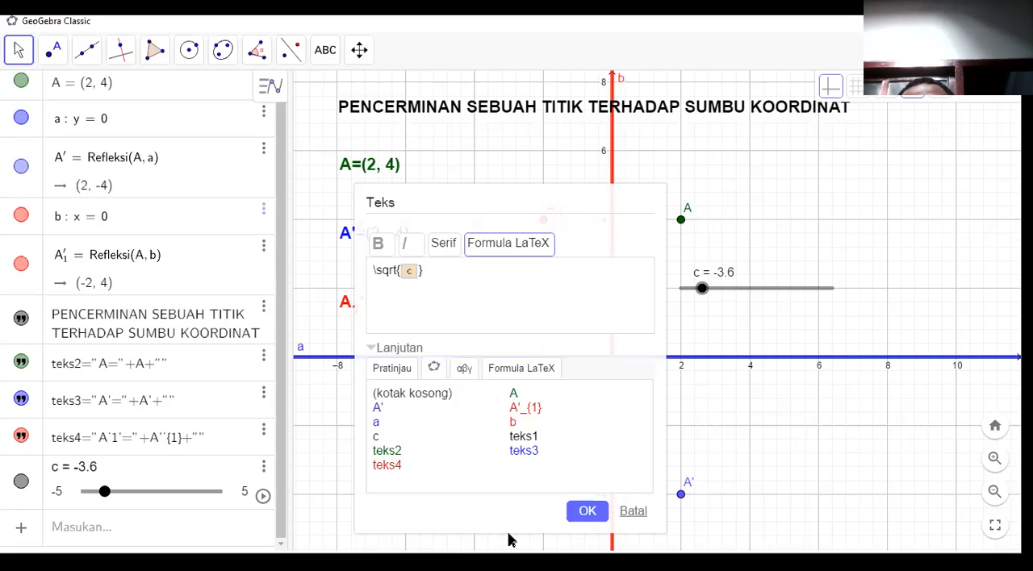
left_click(592, 513)
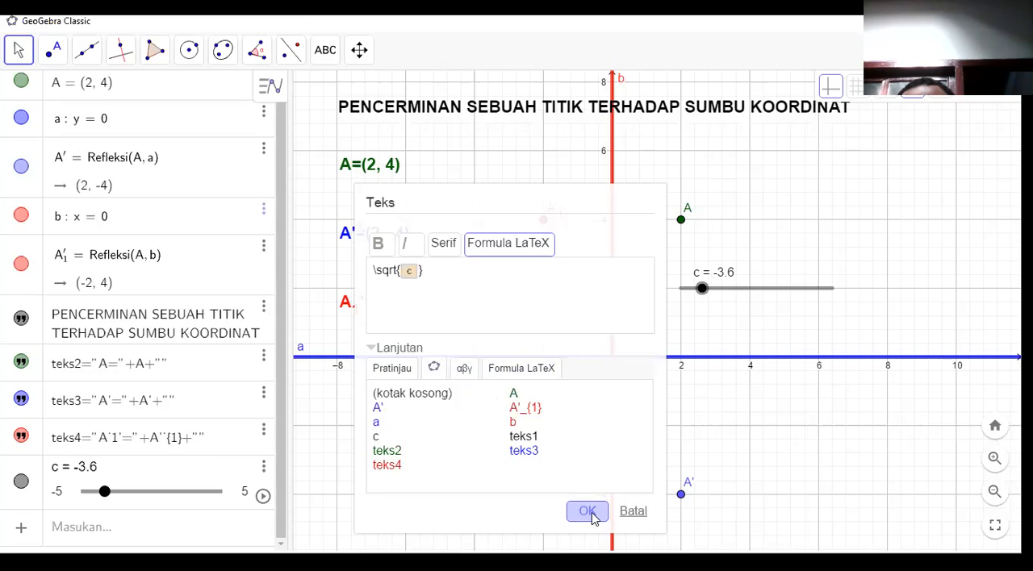
left_click_drag(547, 286, 729, 338)
left_click_drag(743, 390, 798, 381)
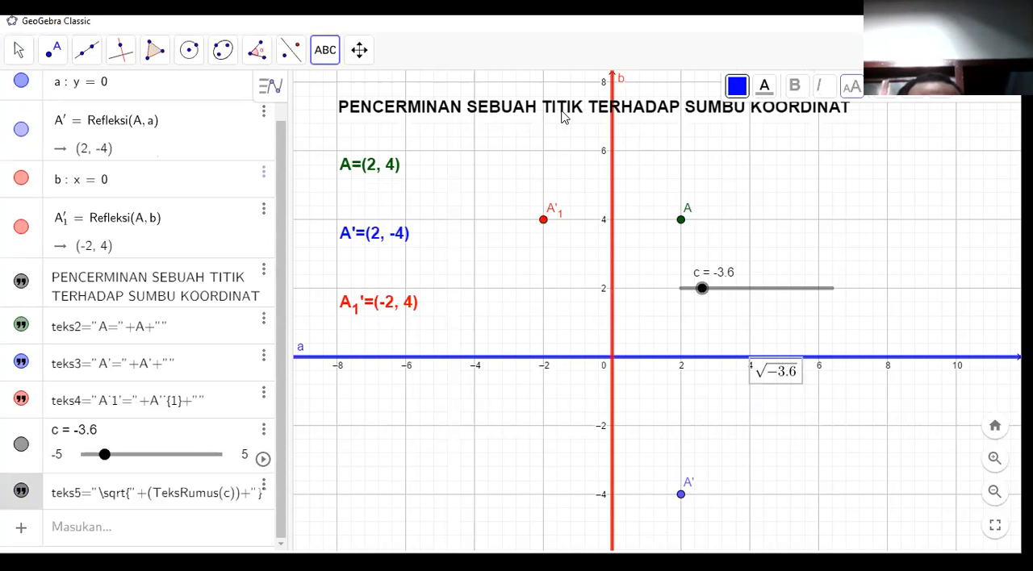
Set the square root text's size to Besar sekali and move it above the x-axis, beside slider c.
left_click(20, 51)
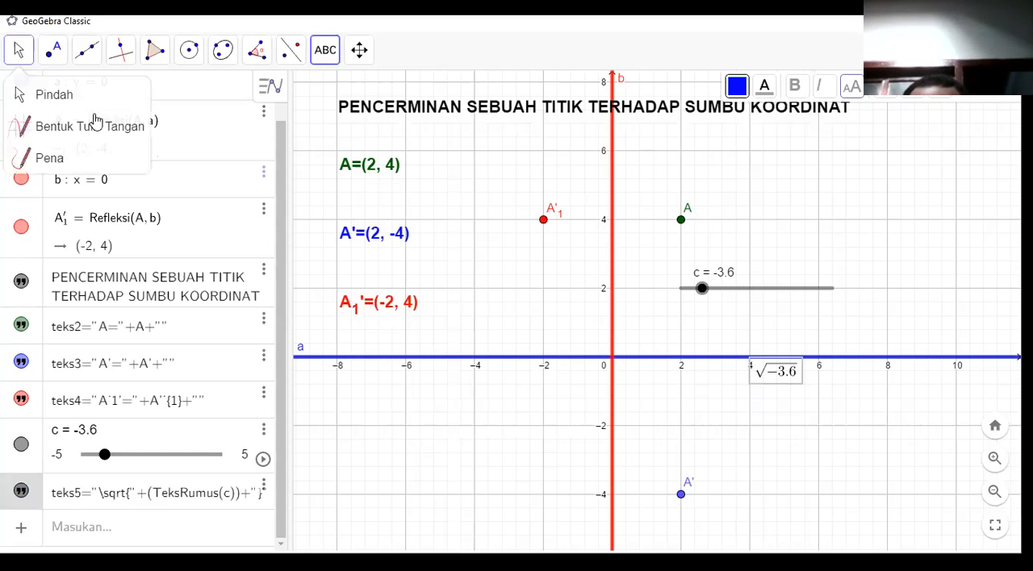
left_click(54, 97)
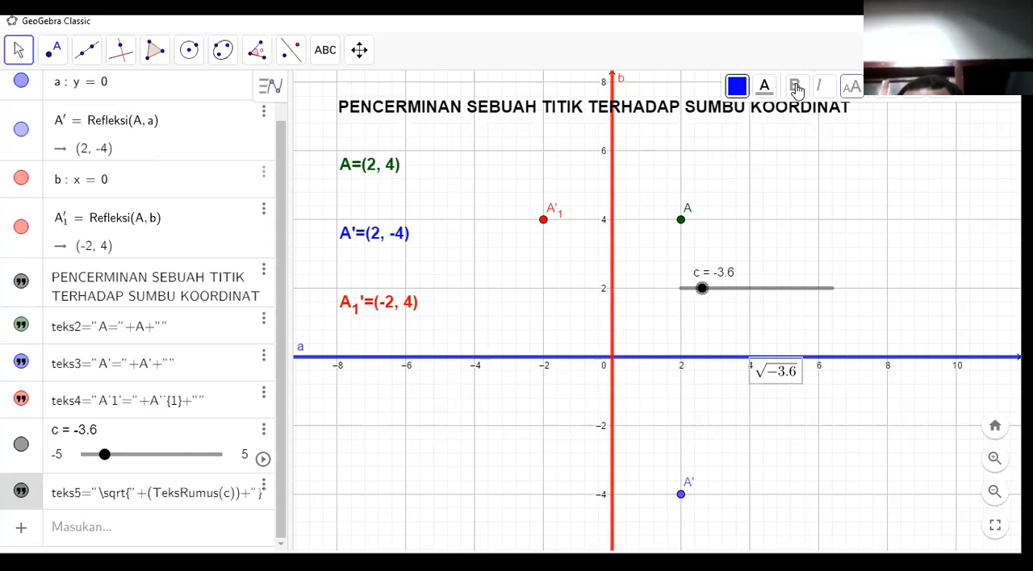
left_click(846, 89)
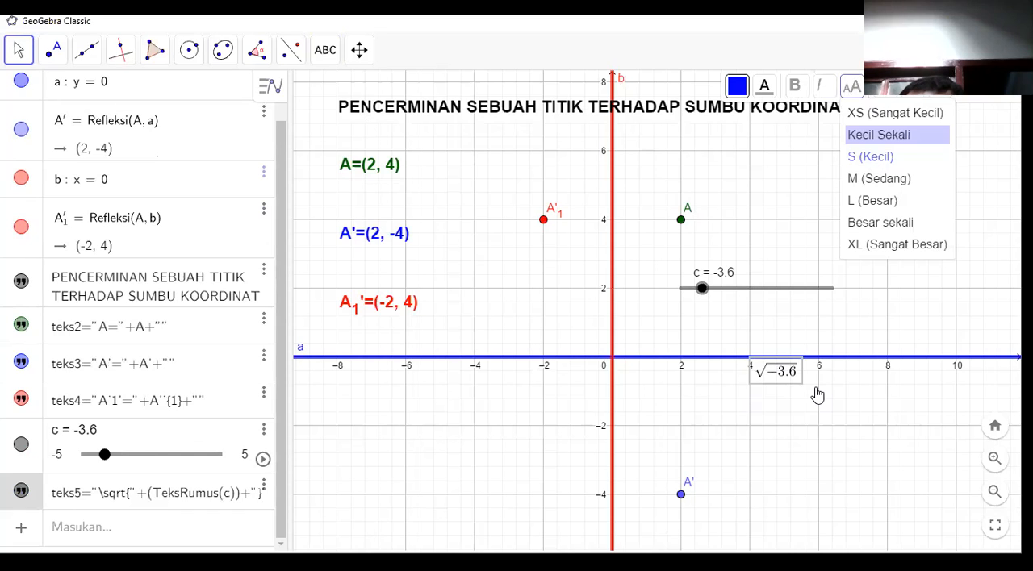
left_click(881, 223)
left_click_drag(855, 375, 820, 193)
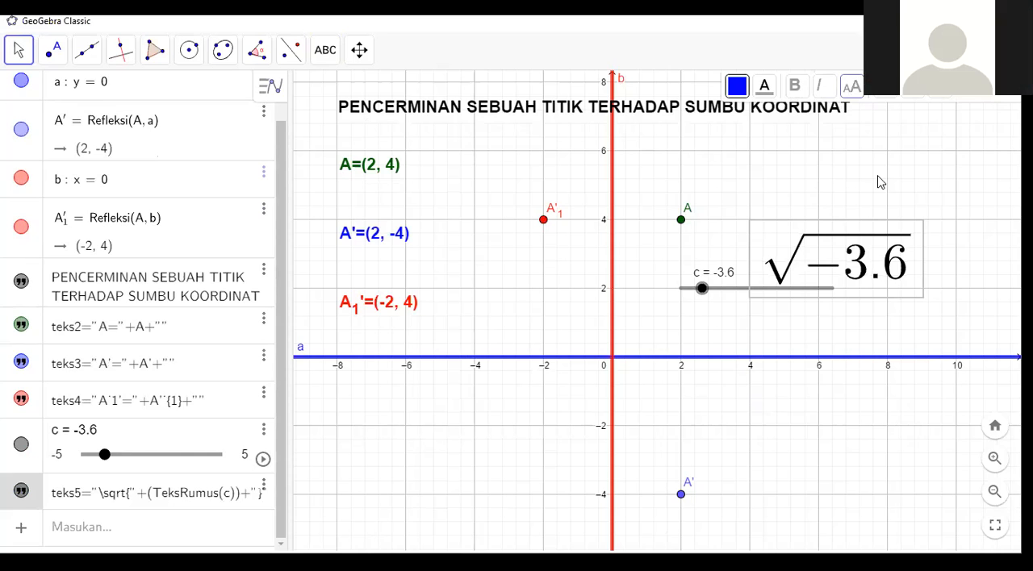
Deselect the square root text and hide the grid in the graphics view.
left_click(830, 89)
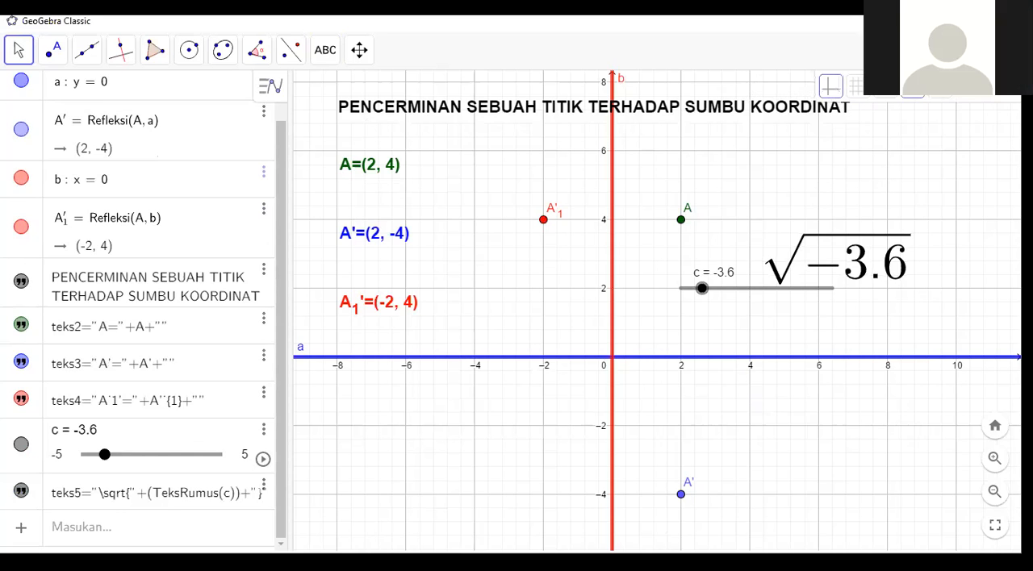
left_click(859, 87)
left_click(864, 119)
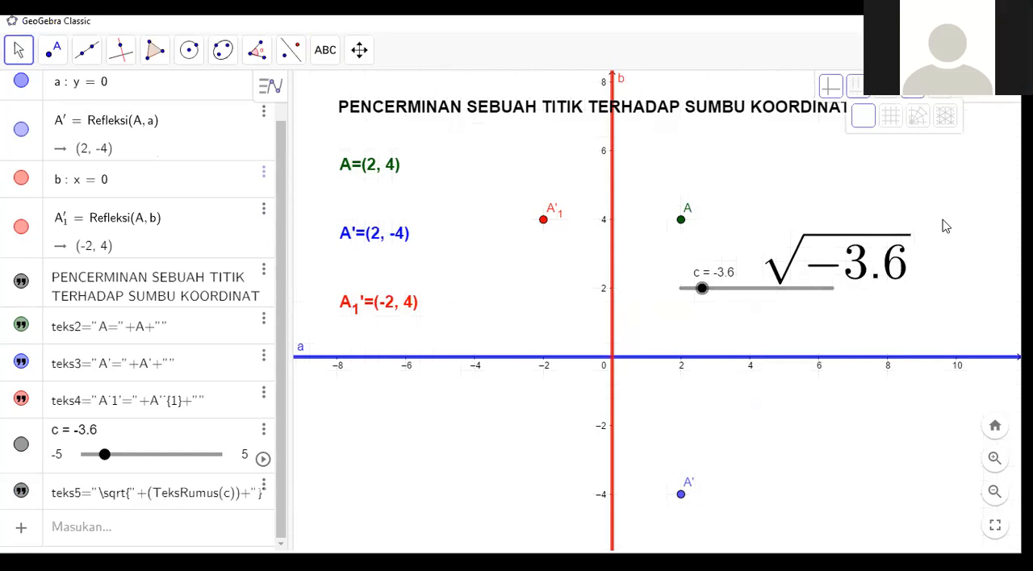
Move slider c to the left of the y-axis at y = 2 and vary it across its range, leaving it at -5.
left_click(882, 226)
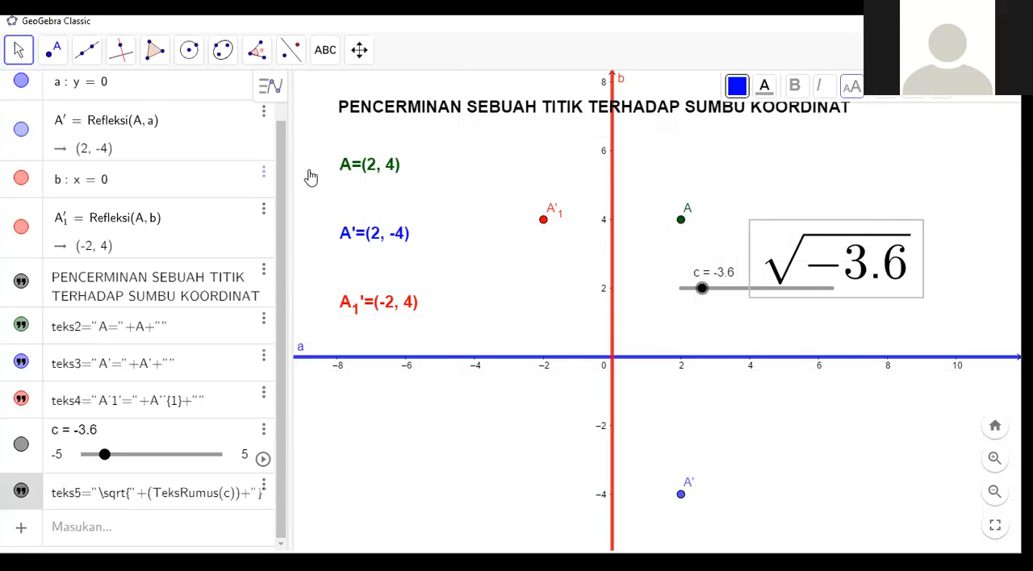
left_click_drag(755, 303, 448, 290)
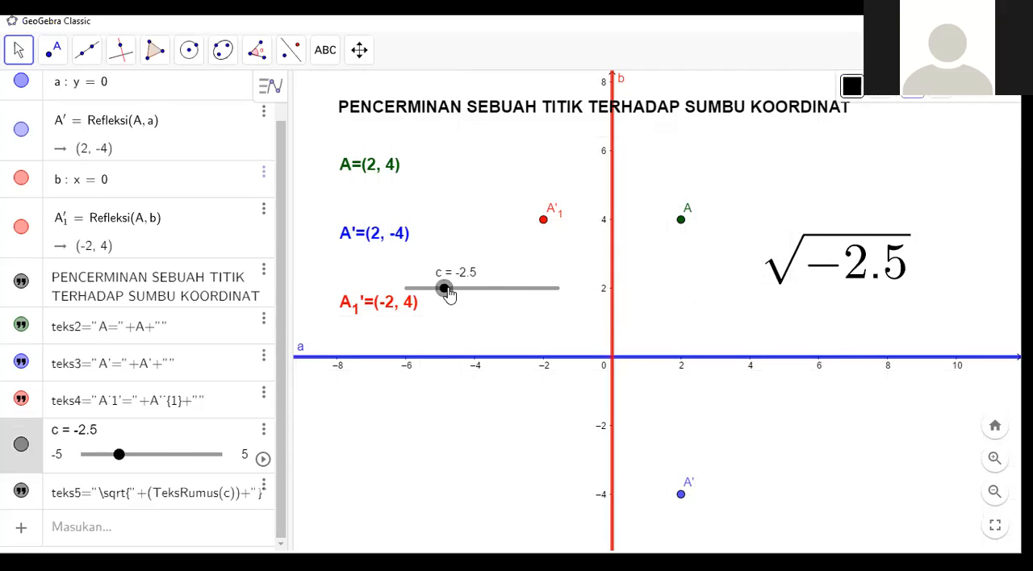
left_click(519, 291)
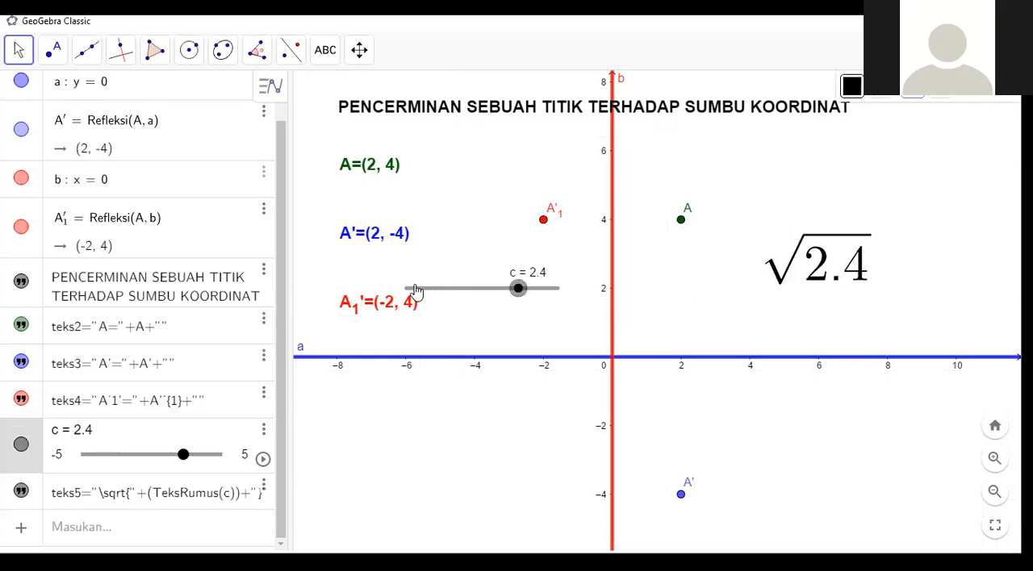
left_click(416, 290)
left_click(505, 291)
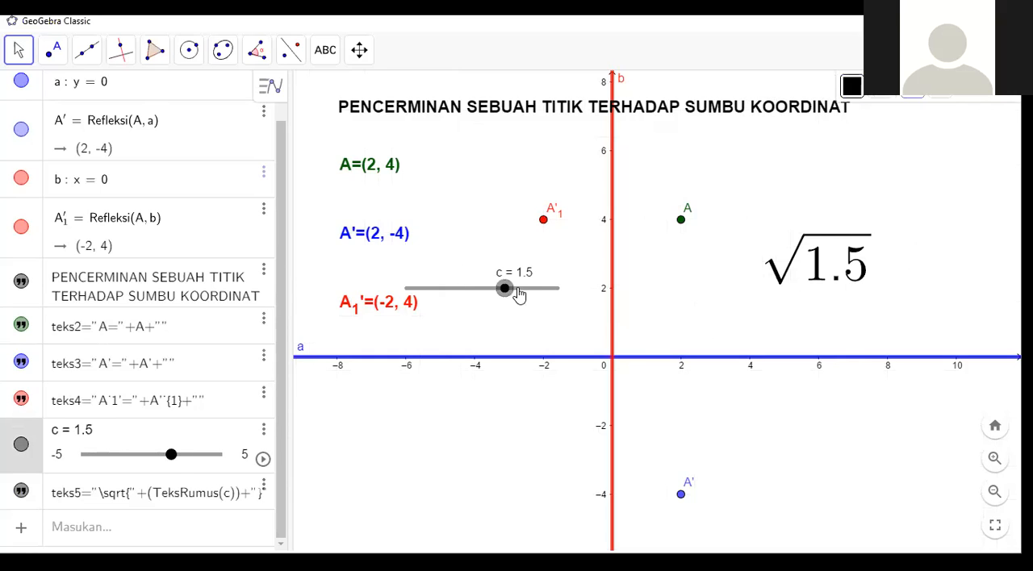
left_click(537, 291)
left_click(444, 290)
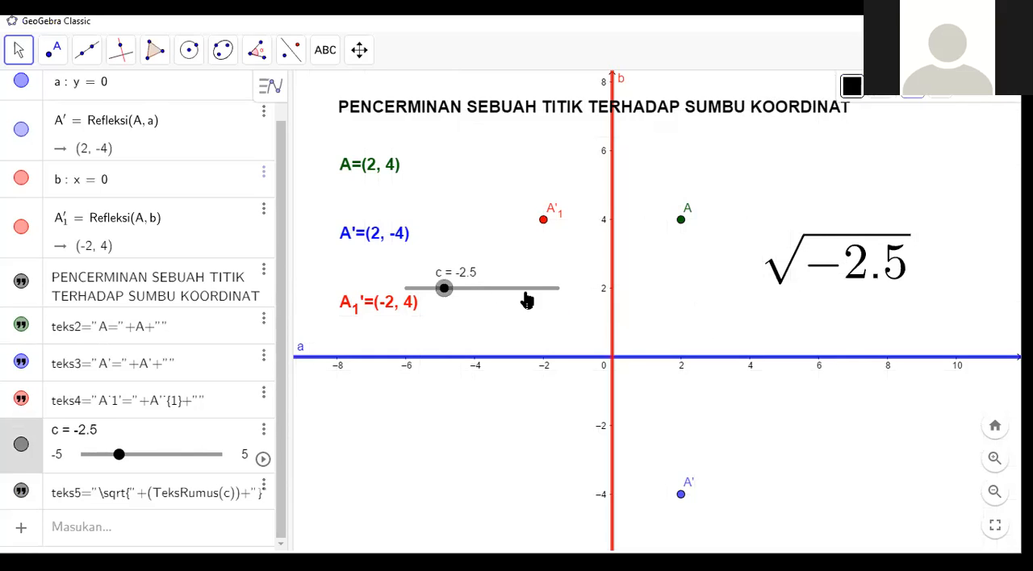
left_click(471, 290)
left_click(411, 290)
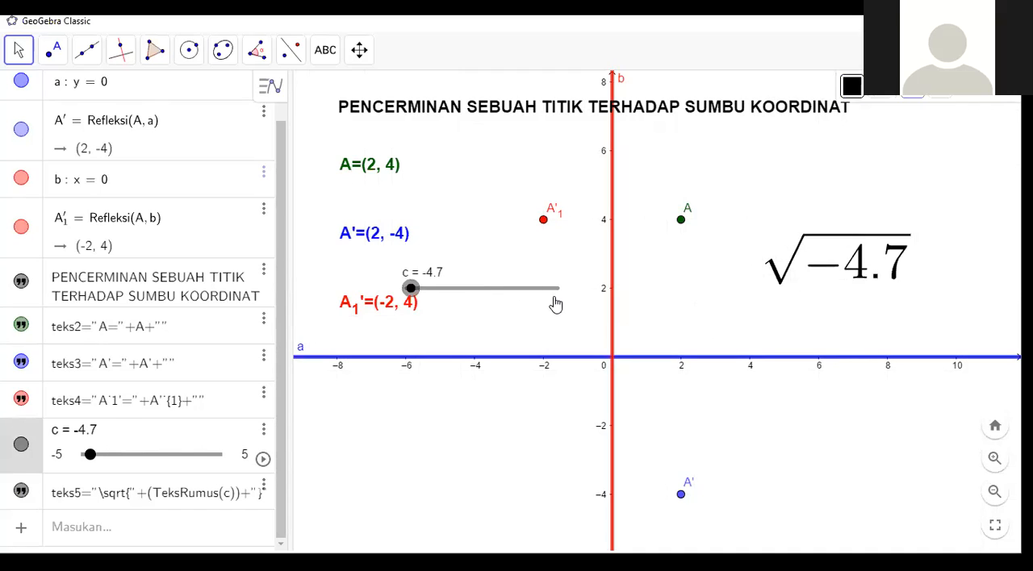
left_click(555, 290)
left_click(412, 291)
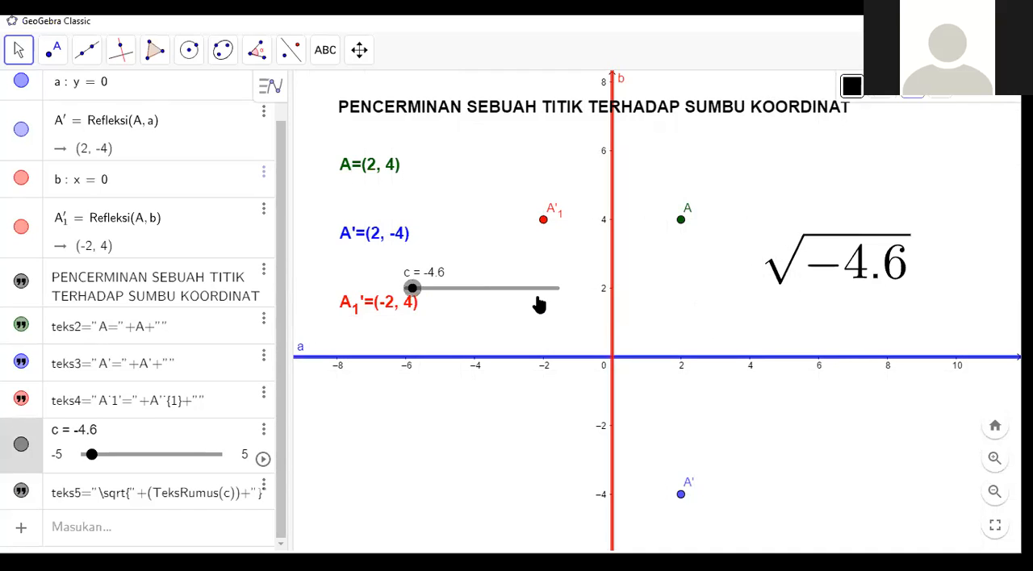
left_click(518, 291)
left_click(514, 291)
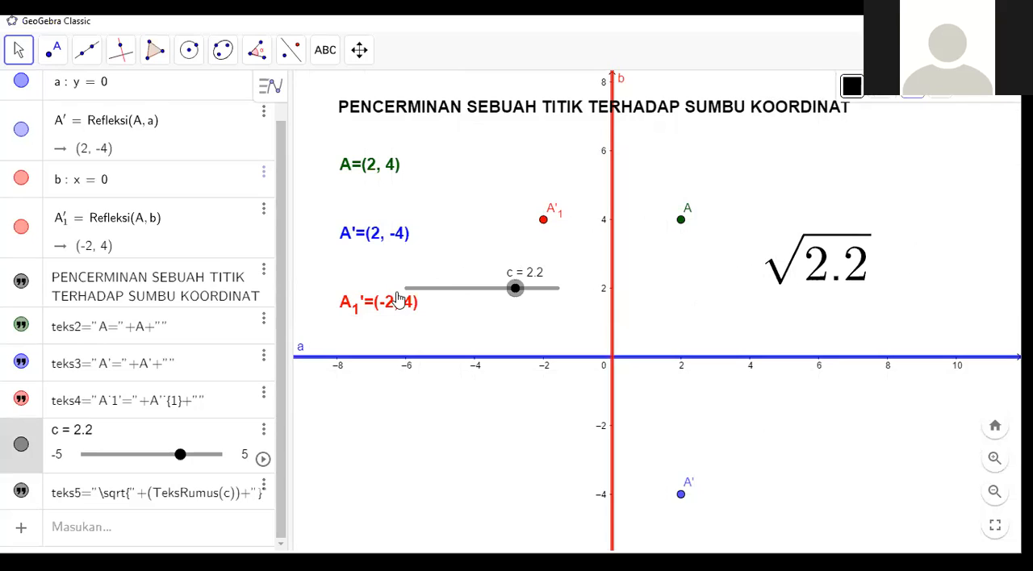
left_click(403, 289)
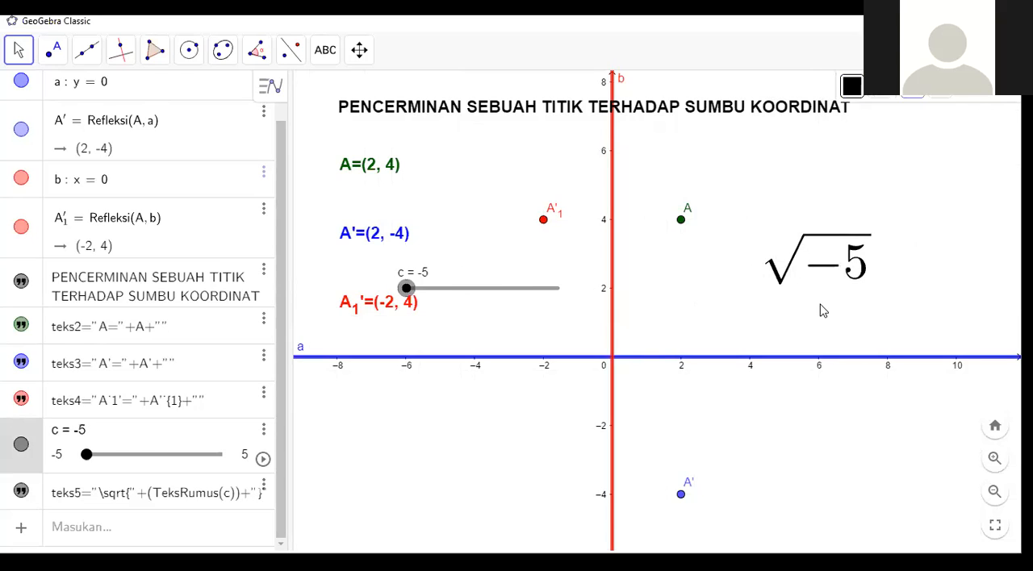